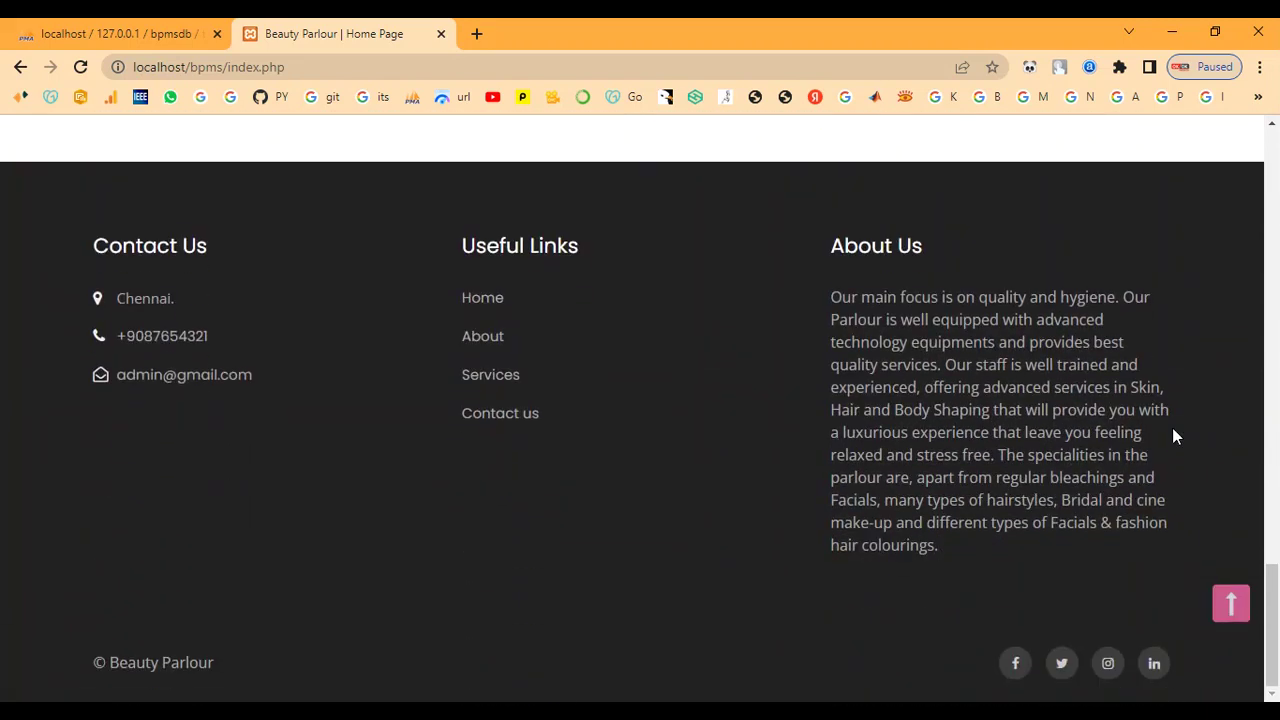
Scroll the home page back up from its Contact, Links and About footer
scroll(1176, 436, up, 8)
Read through the About Us page
scroll(1176, 436, up, 8)
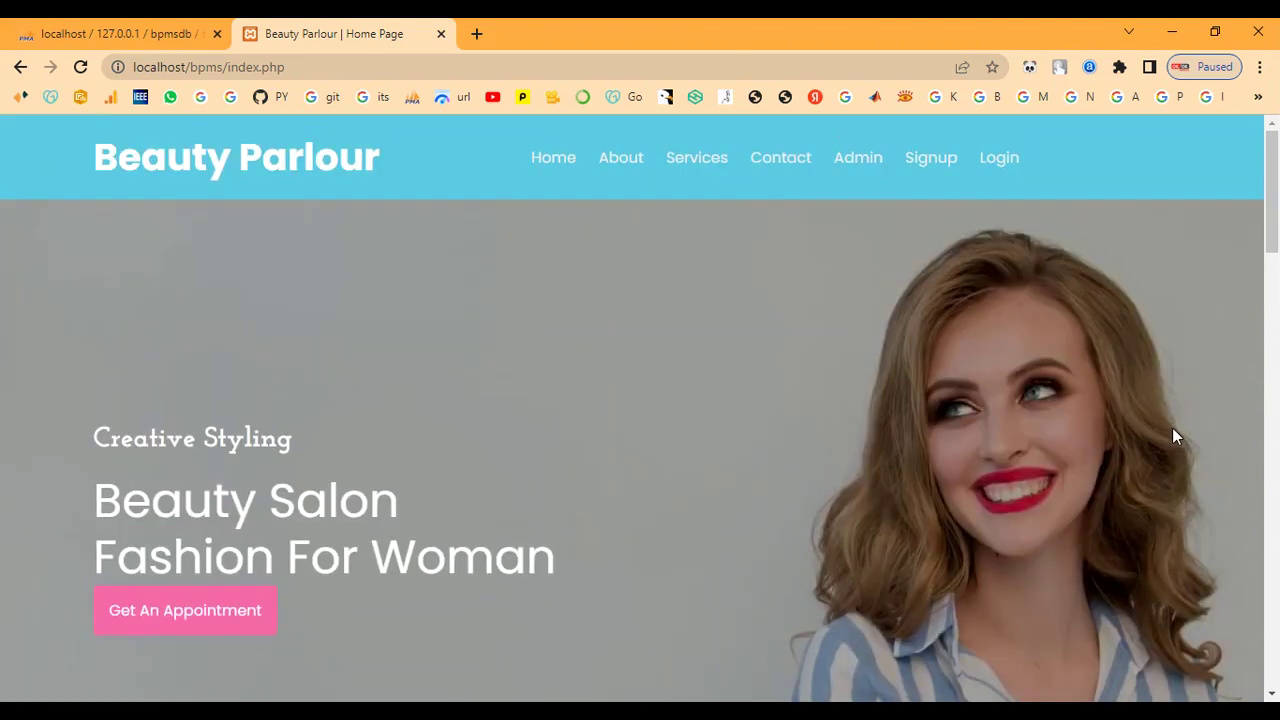
click(620, 158)
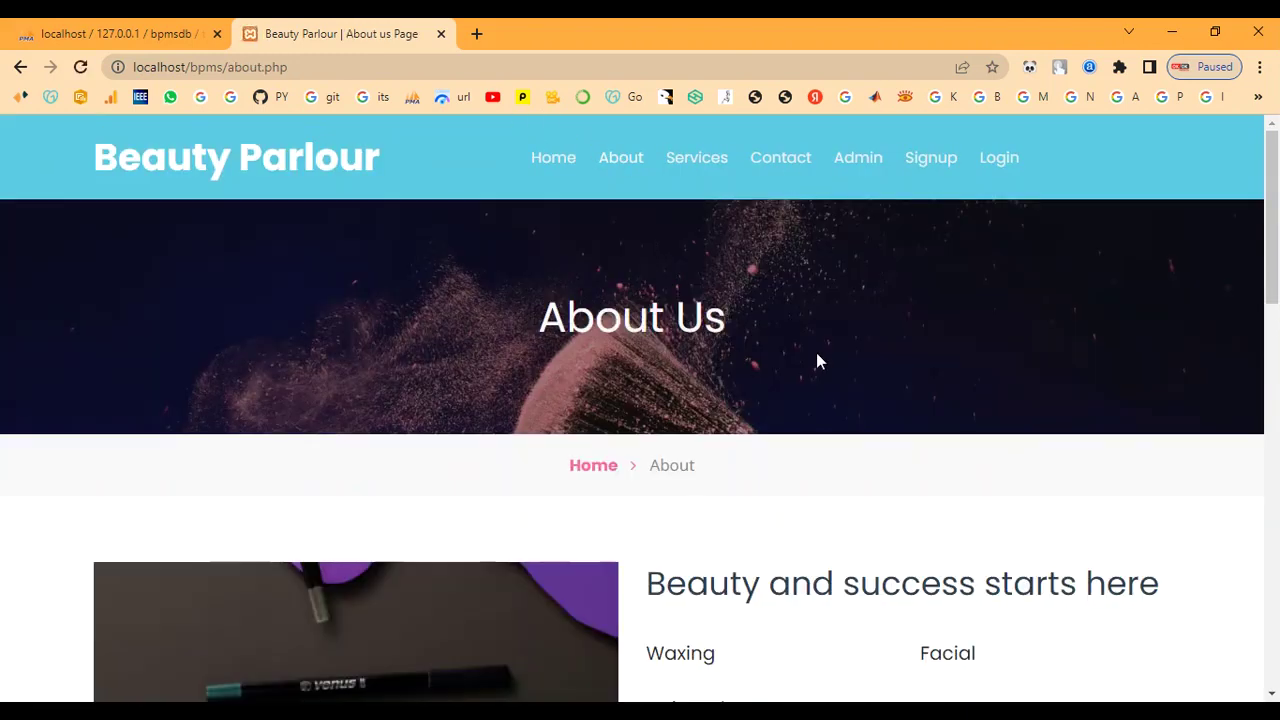
scroll(816, 361, down, 5)
scroll(816, 361, down, 5)
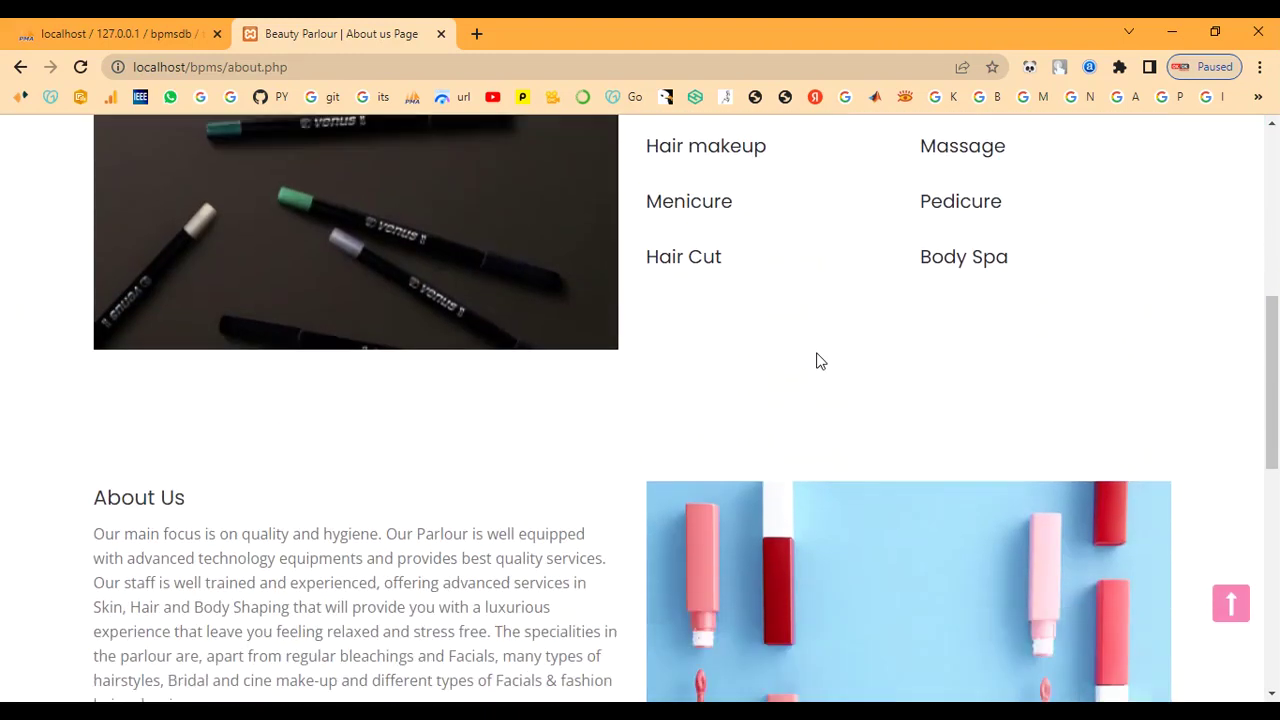
scroll(816, 361, down, 3)
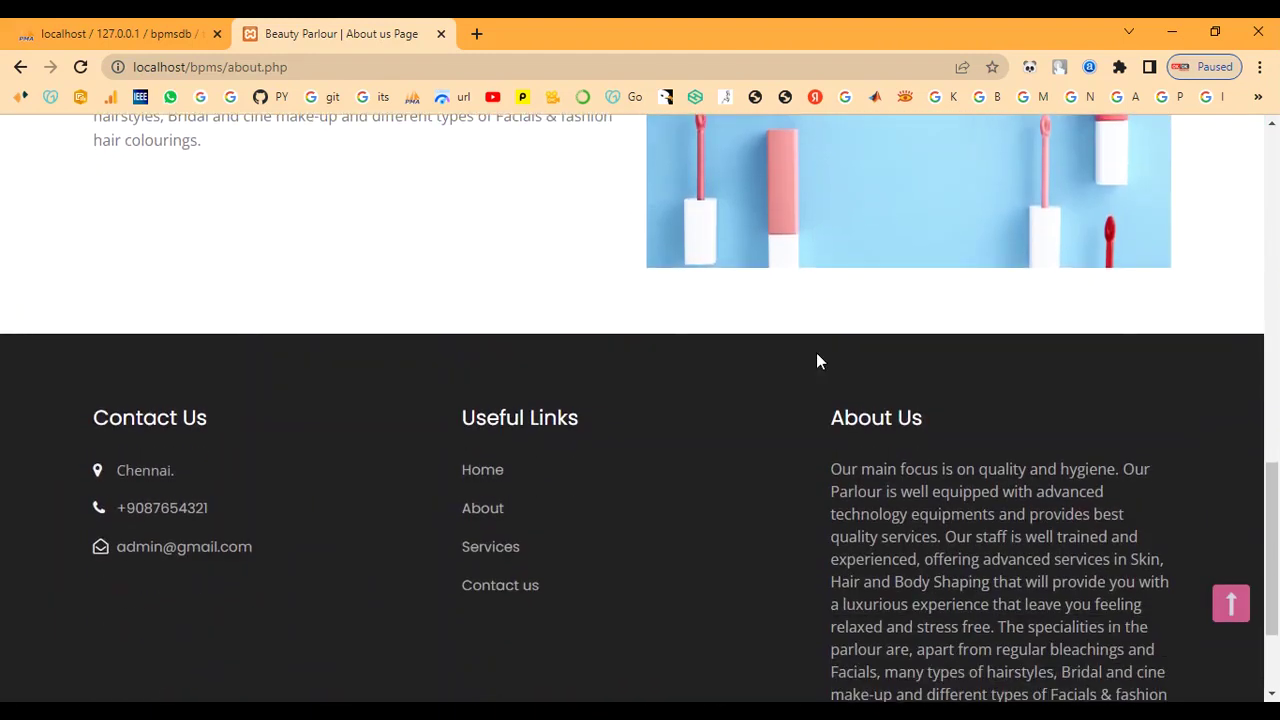
scroll(816, 361, up, 13)
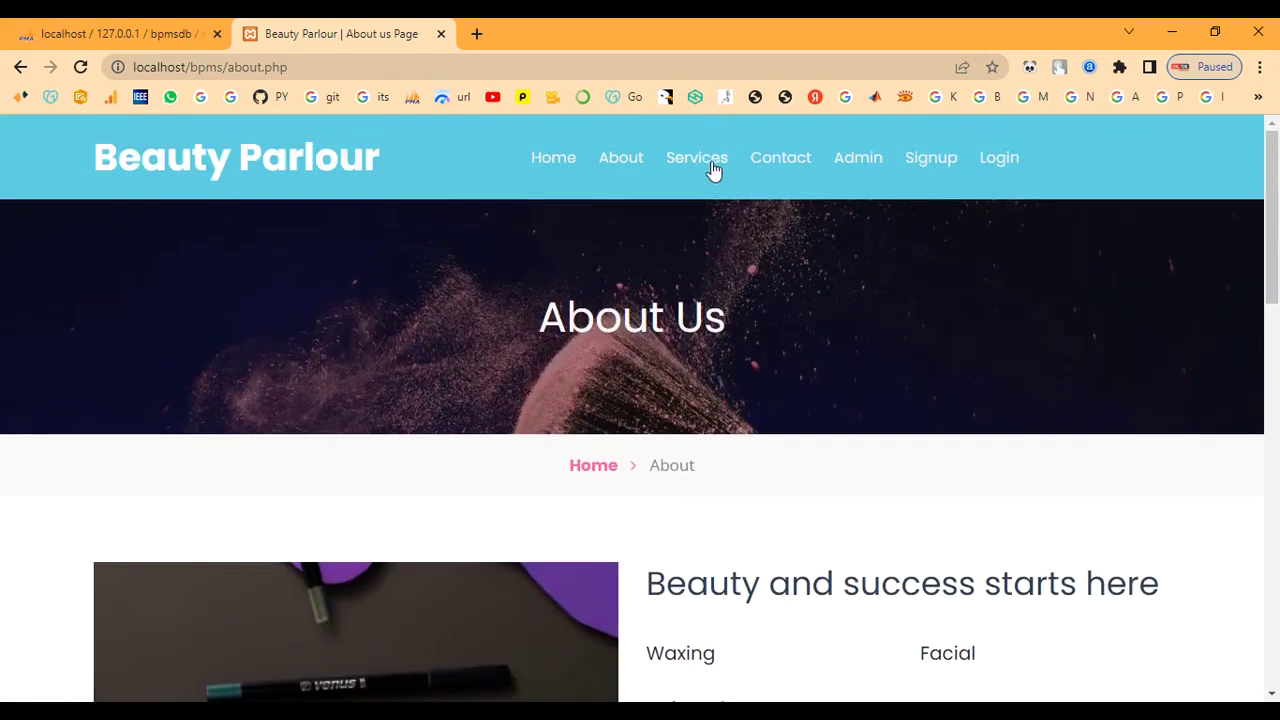
Browse the Services page's service cards and prices
click(712, 163)
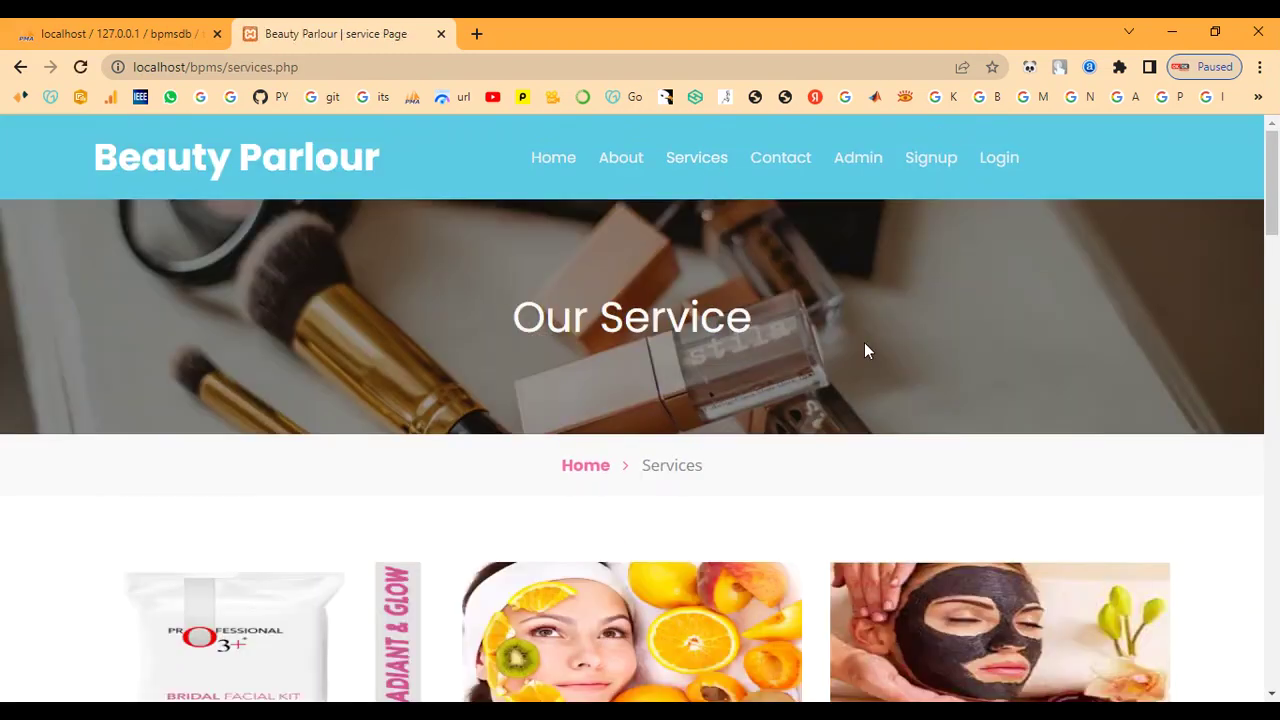
scroll(866, 350, down, 4)
scroll(864, 342, down, 4)
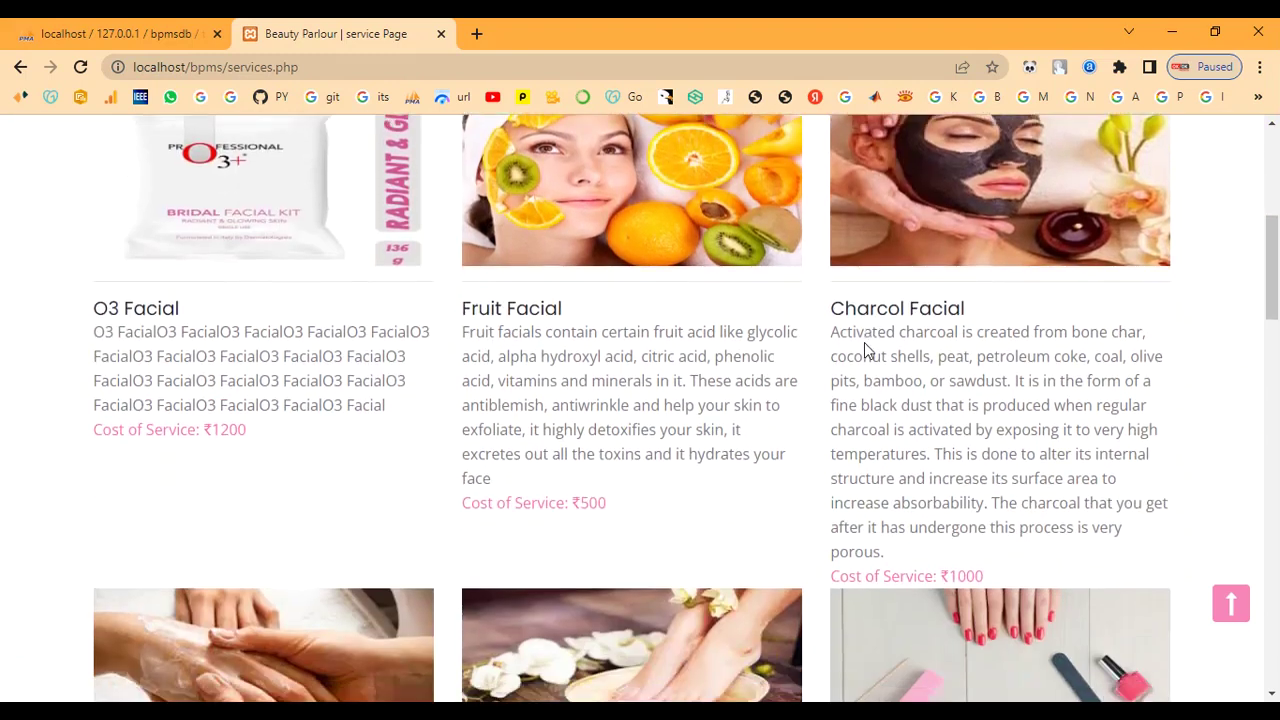
scroll(864, 342, down, 1)
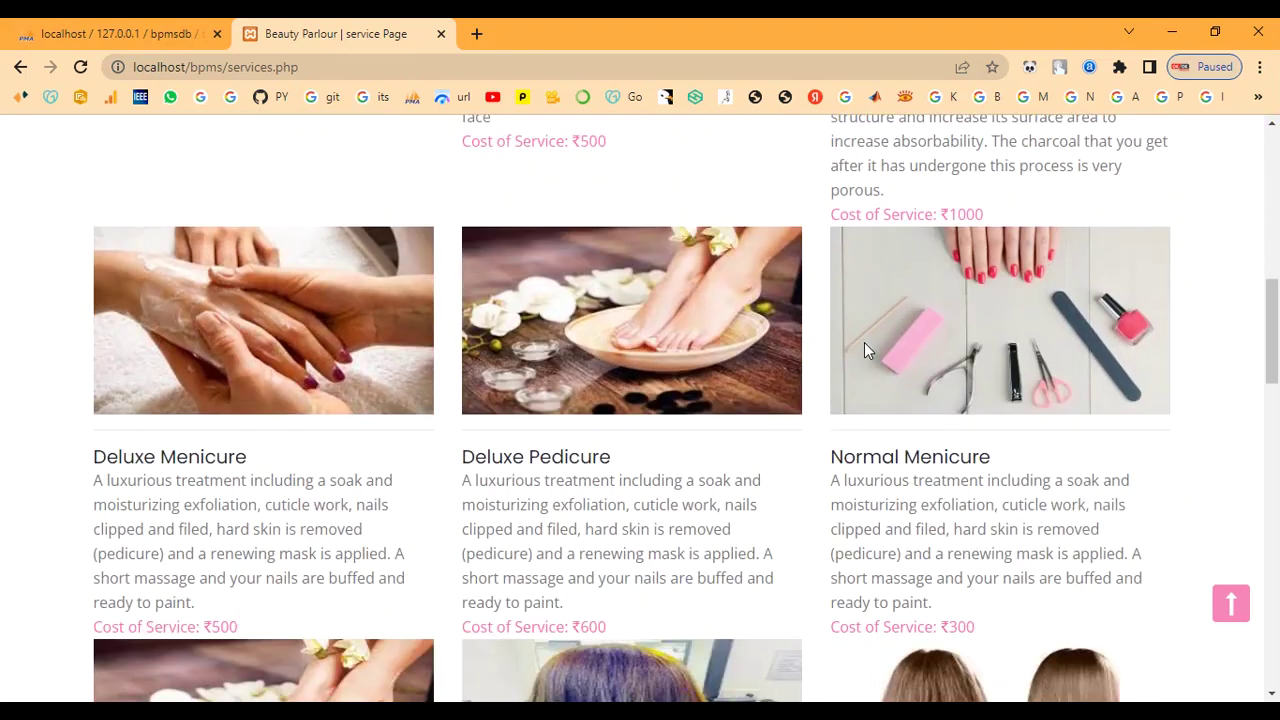
scroll(864, 342, down, 3)
scroll(864, 342, down, 5)
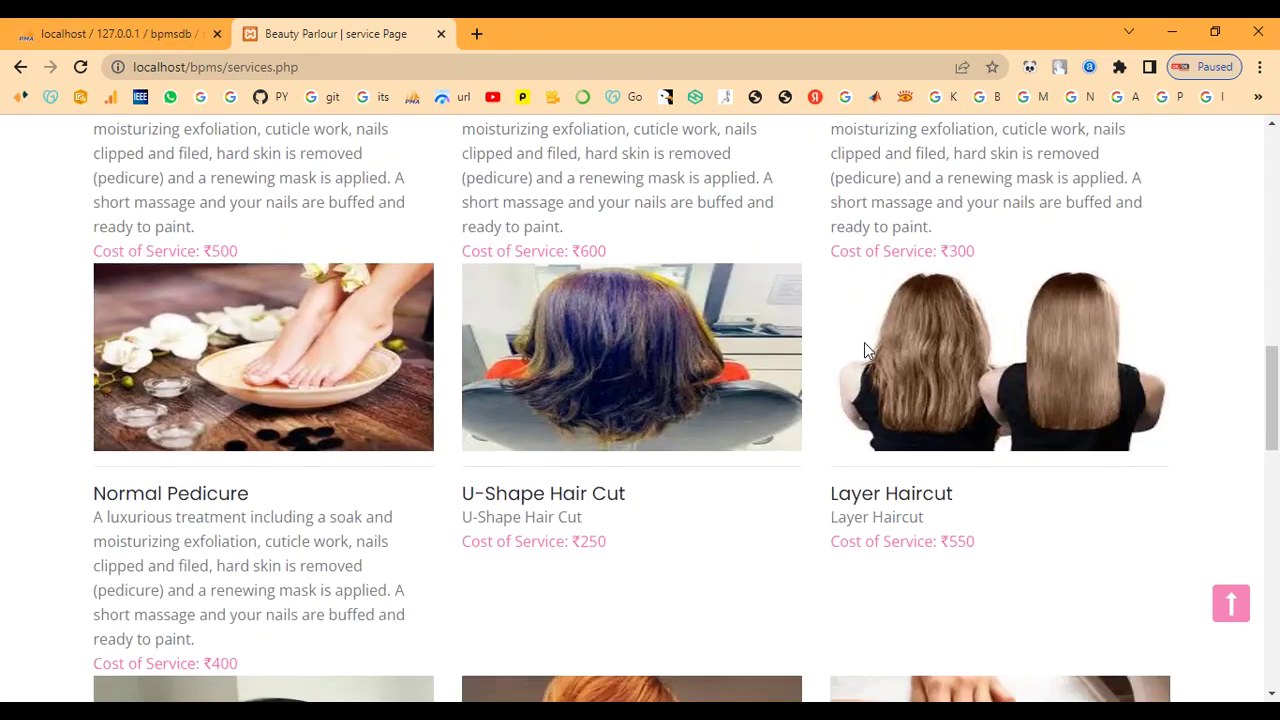
scroll(864, 342, down, 5)
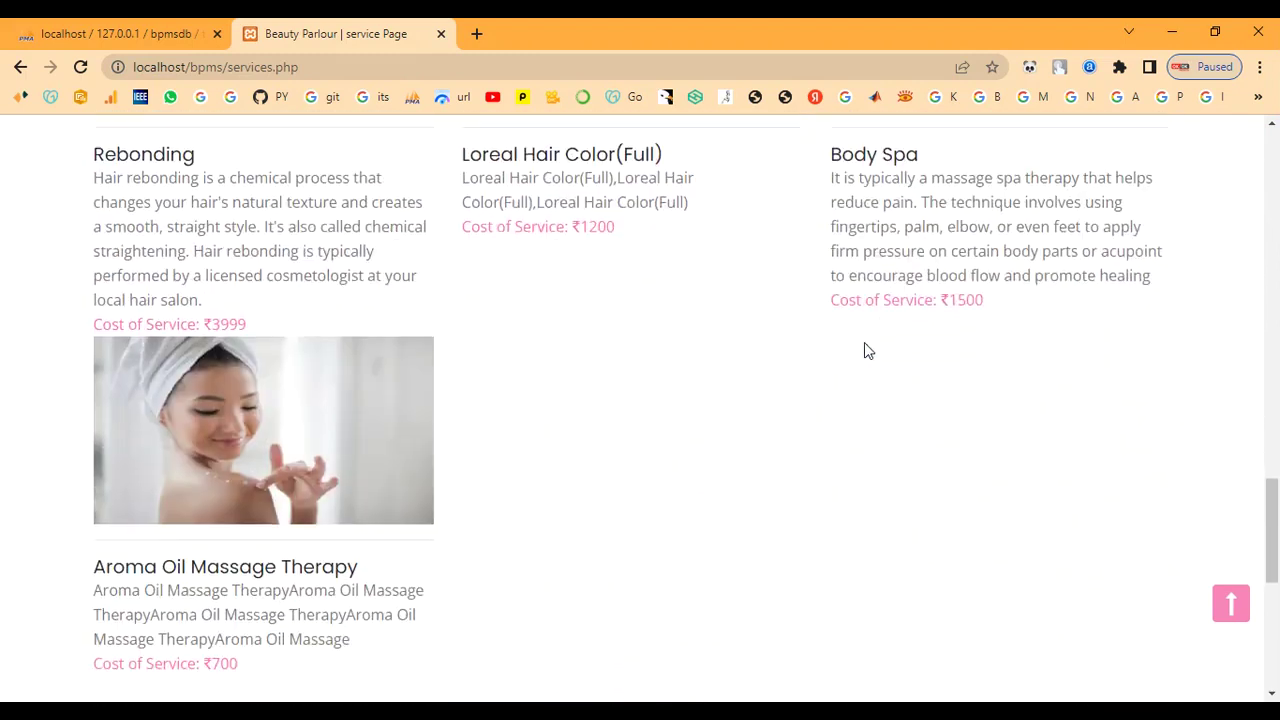
scroll(864, 342, up, 2)
scroll(864, 342, up, 13)
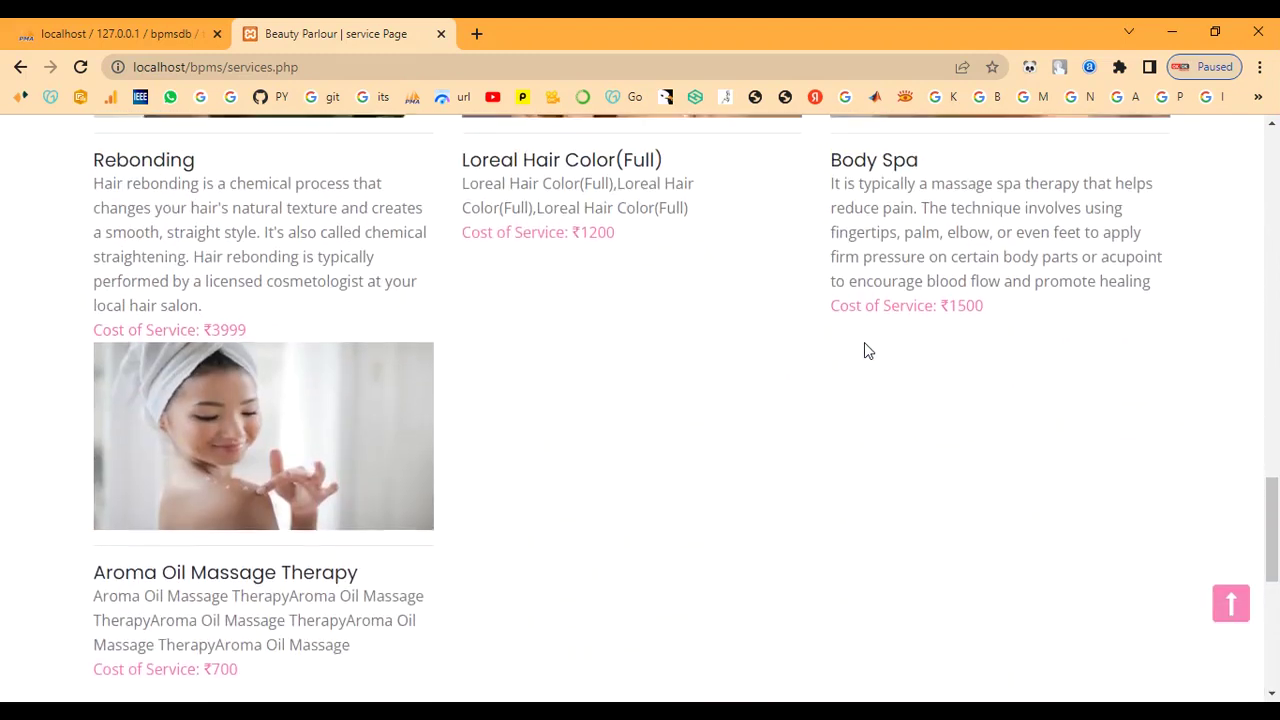
scroll(864, 342, up, 6)
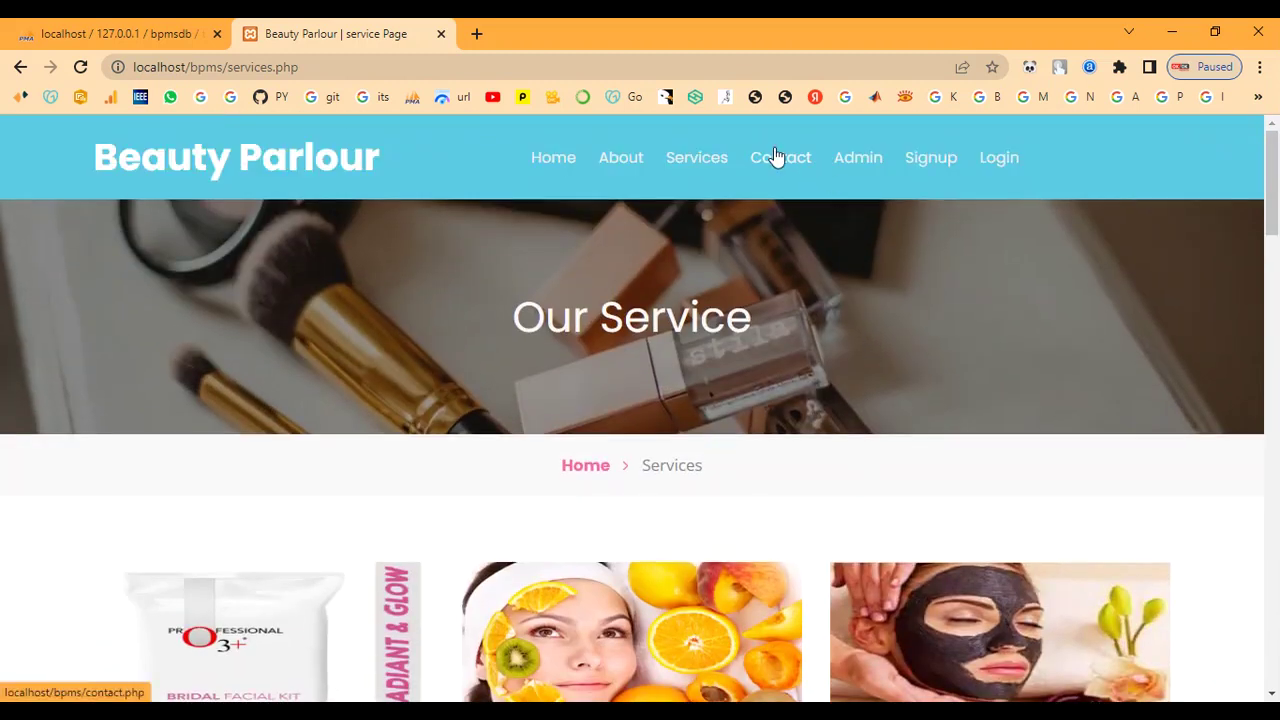
View the Contact Us page, then go to the admin sign-in page
click(780, 158)
scroll(803, 360, down, 2)
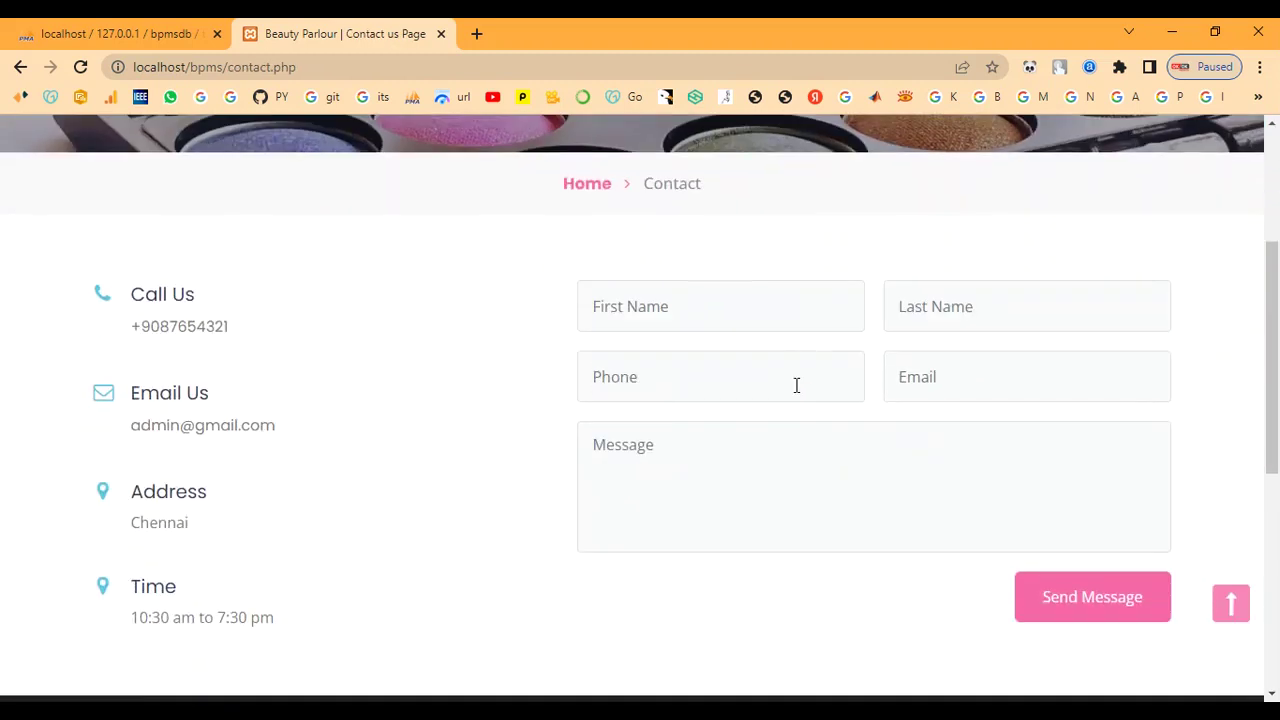
scroll(797, 385, down, 5)
scroll(797, 385, down, 1)
scroll(797, 385, up, 8)
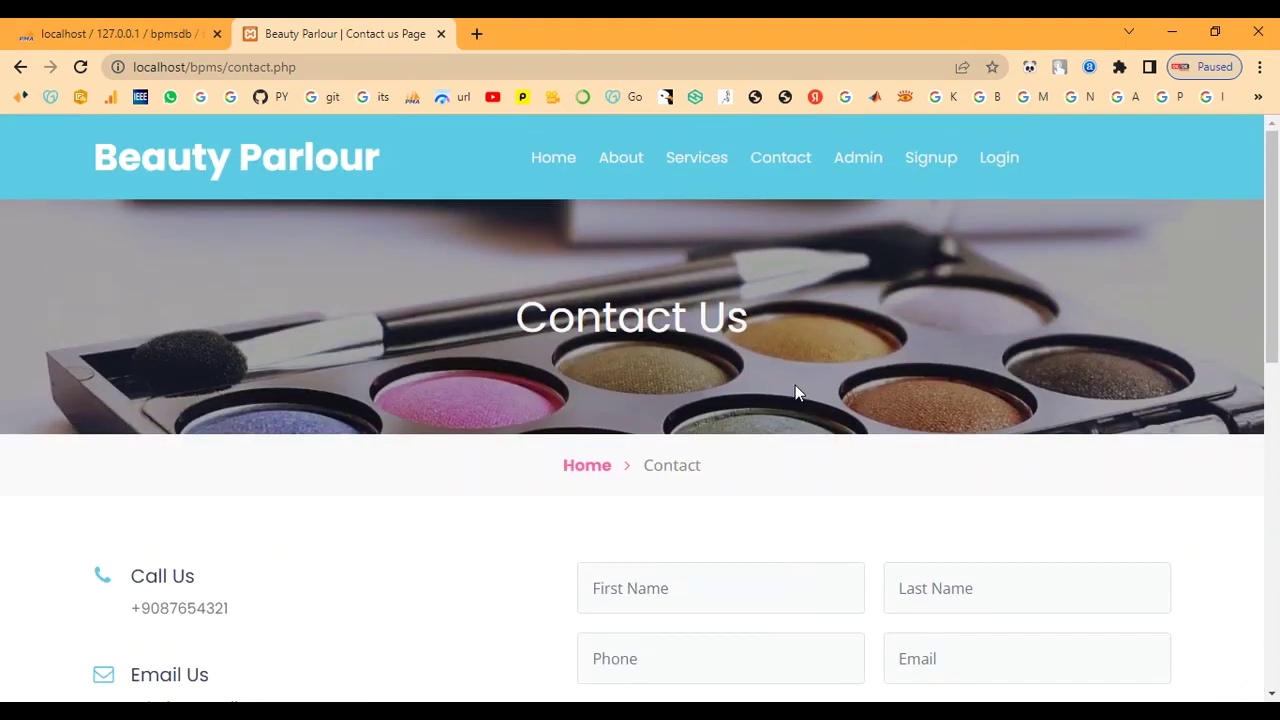
click(866, 160)
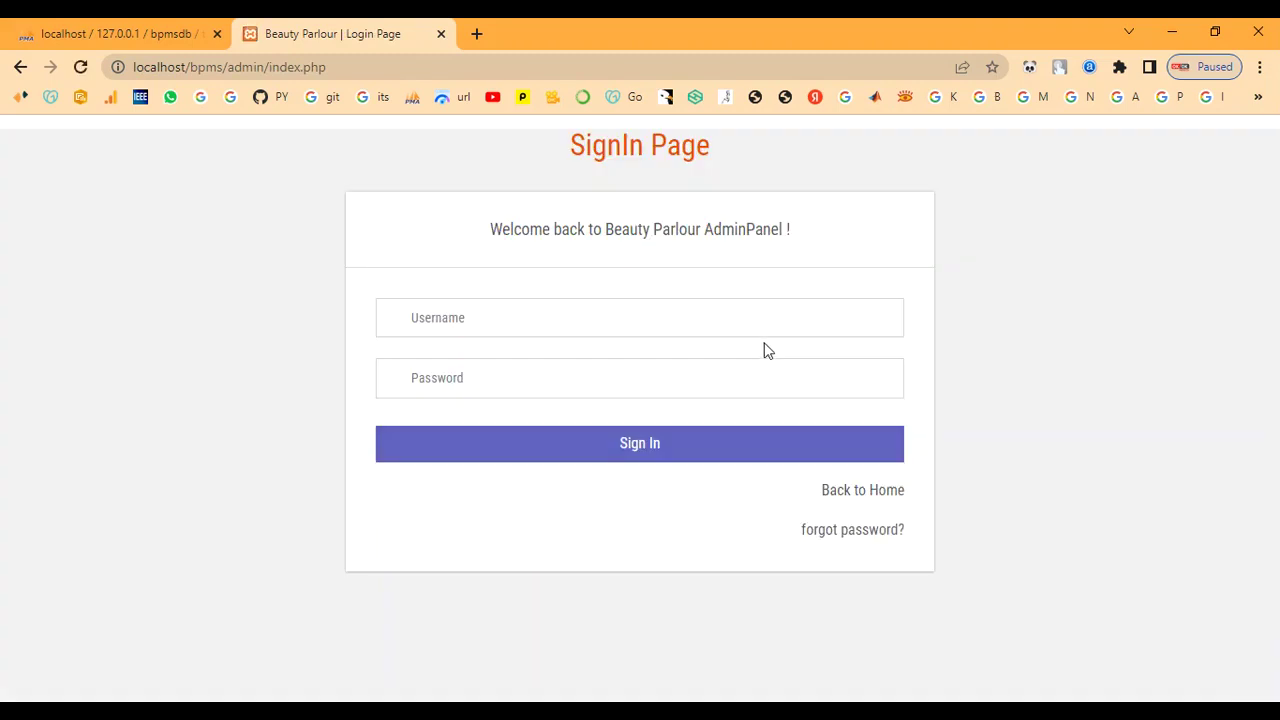
Sign in with the admin username and password, declining to save the password
click(606, 320)
text(admin)
key(Tab)
text(Te)
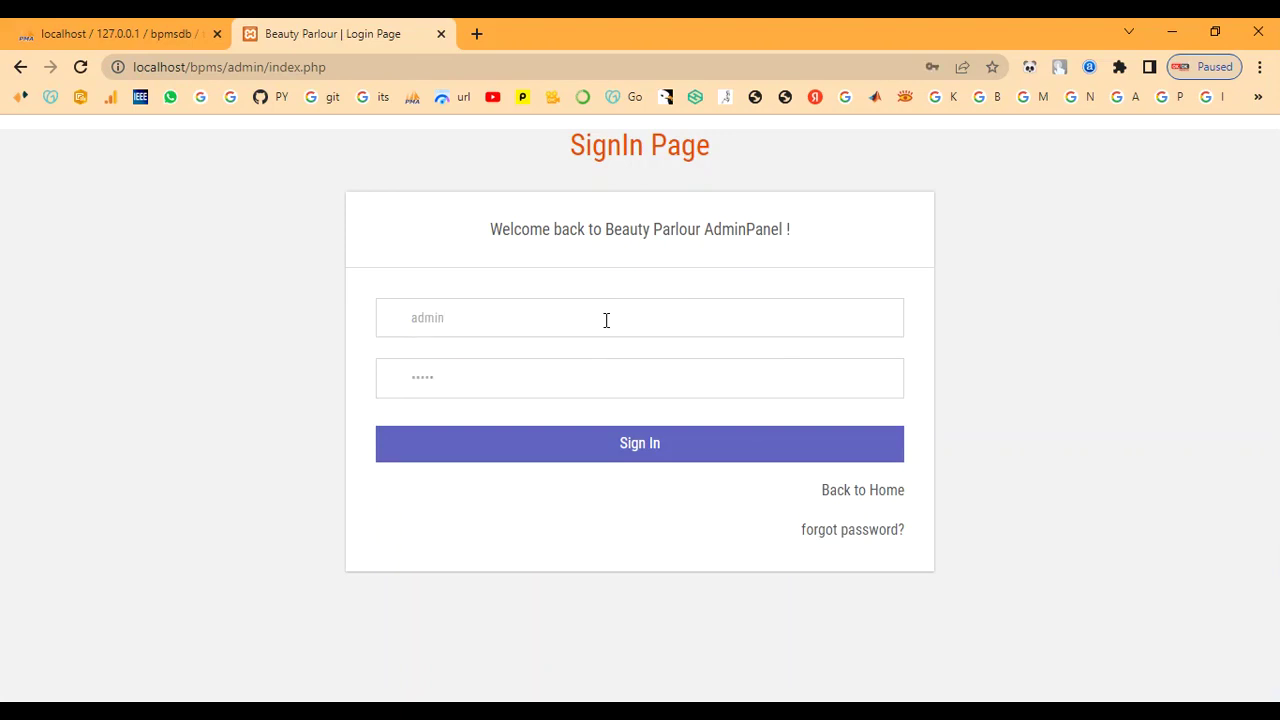
click(566, 440)
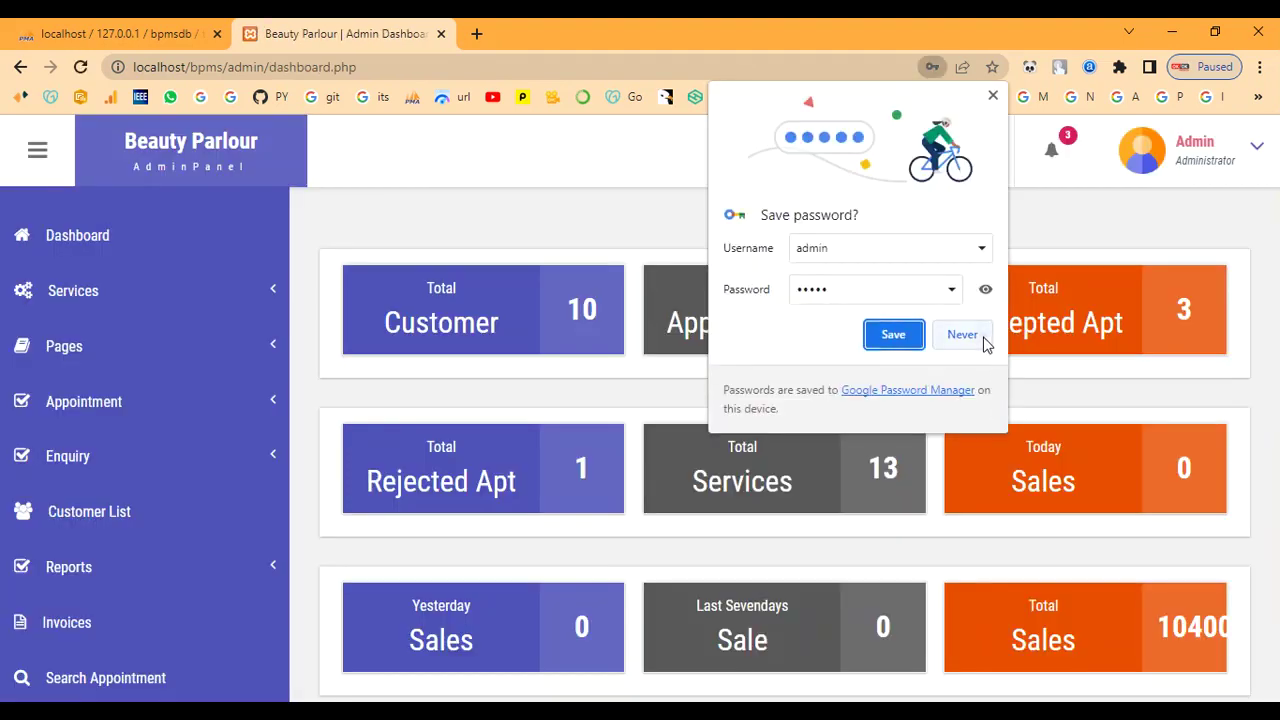
click(984, 344)
Review the 13 services in Manage Services, then go to Add Services
click(107, 300)
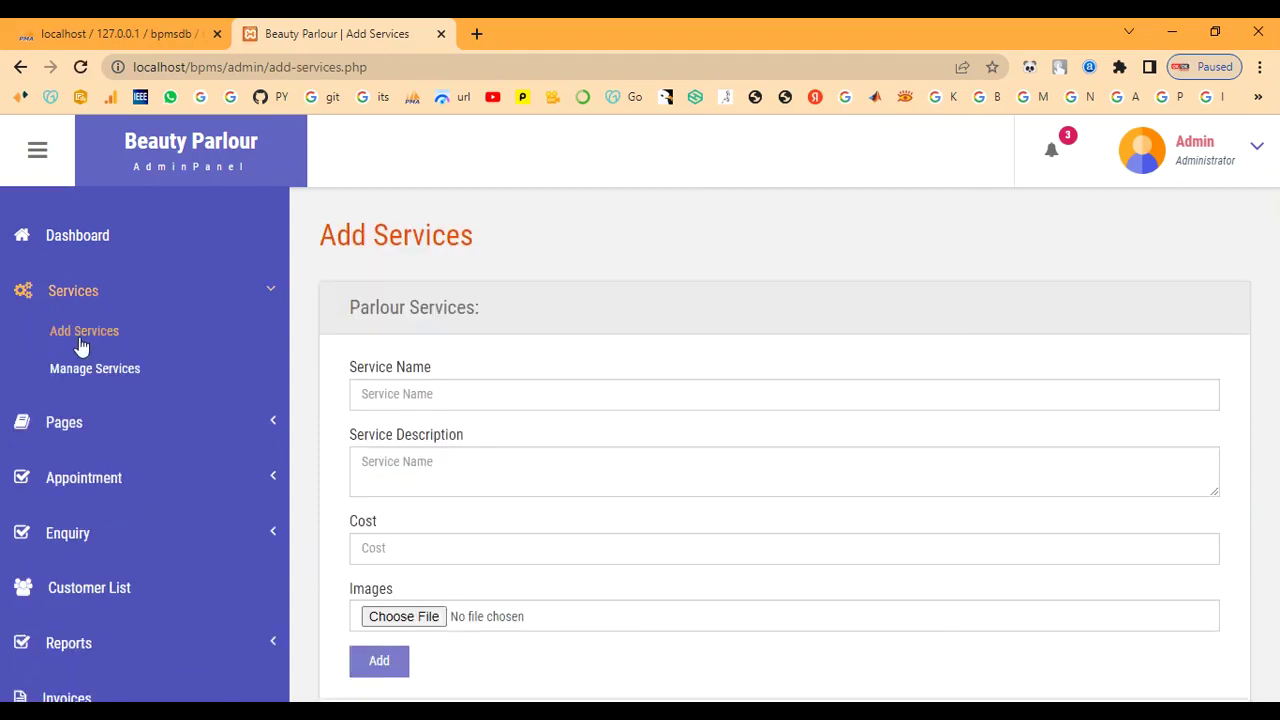
click(80, 370)
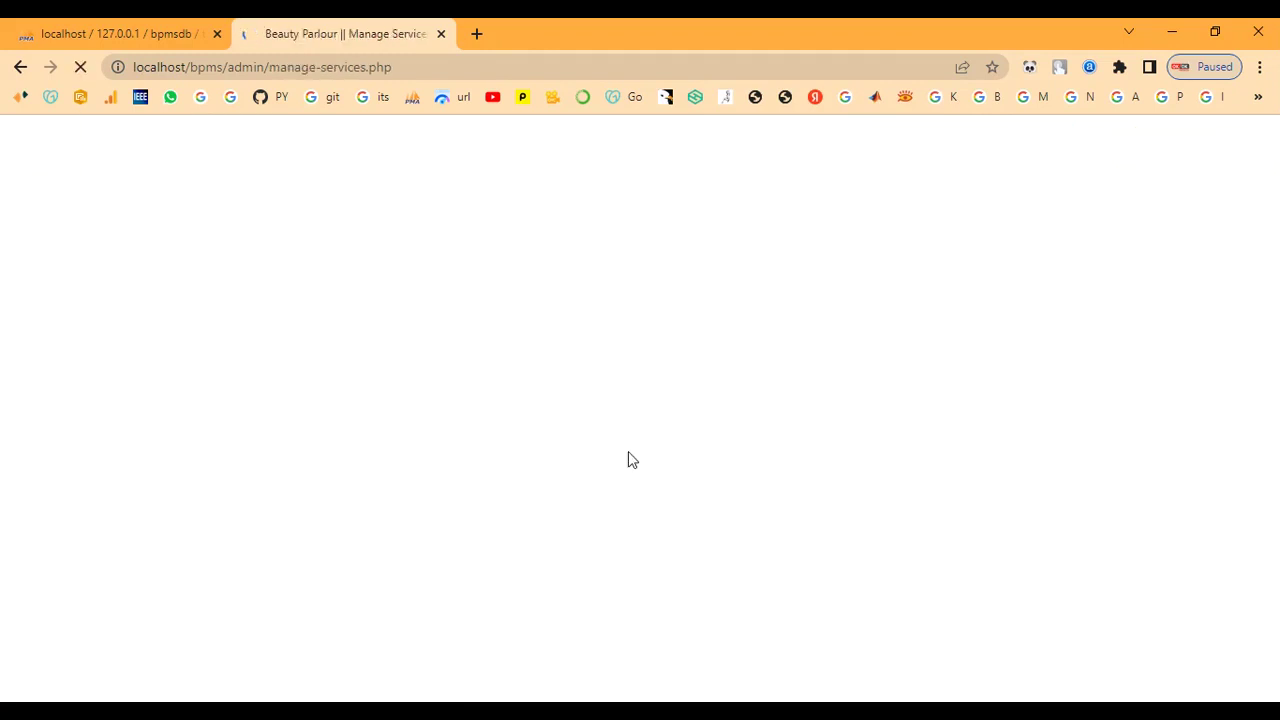
scroll(628, 455, down, 5)
scroll(628, 455, down, 2)
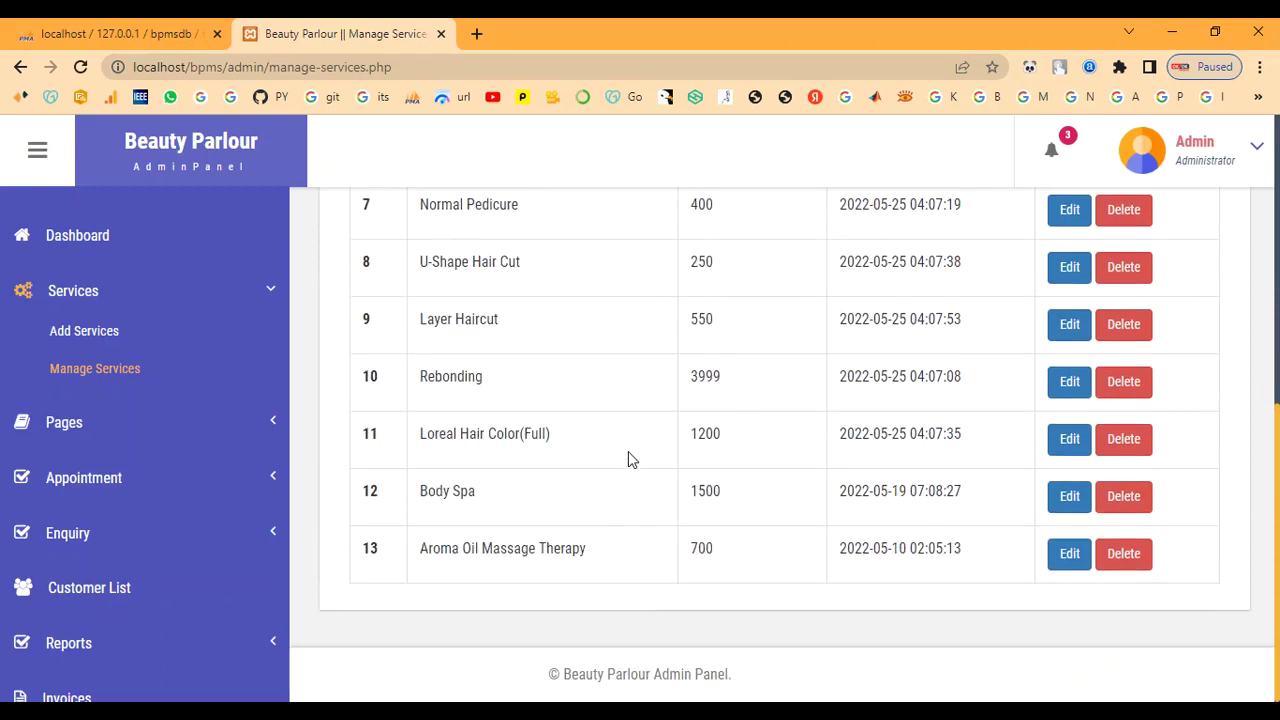
scroll(628, 455, up, 5)
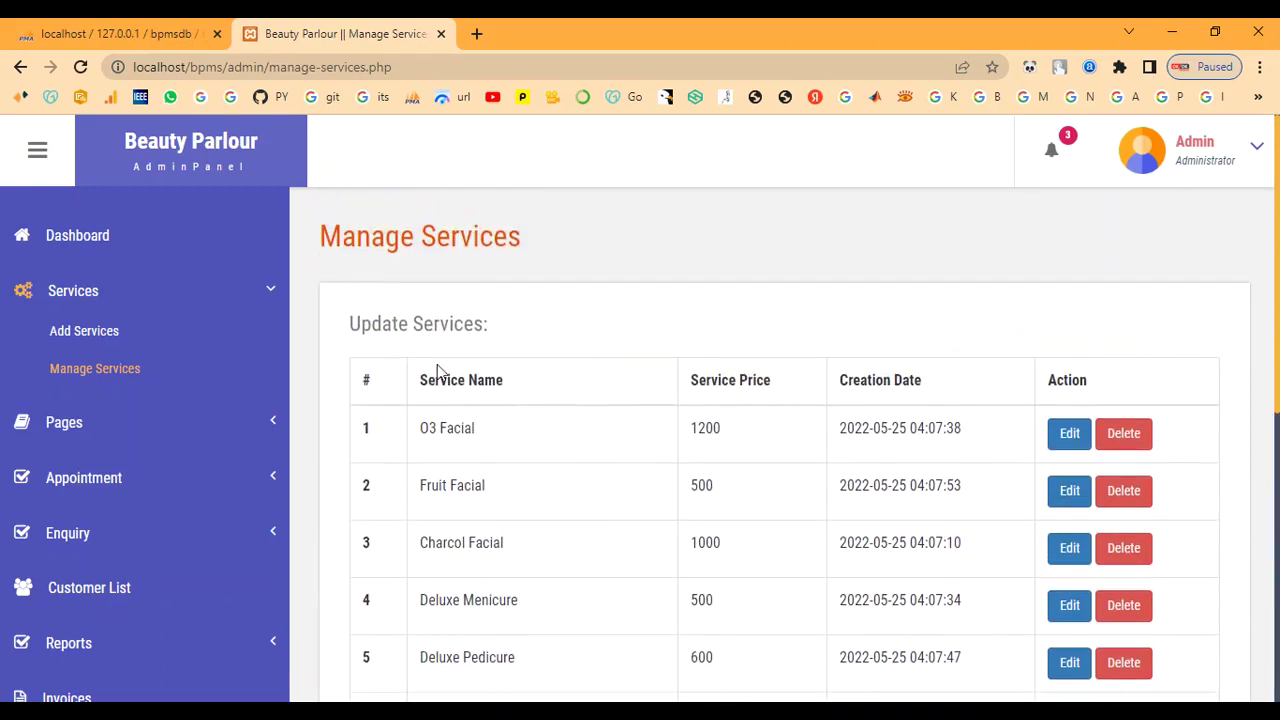
click(112, 331)
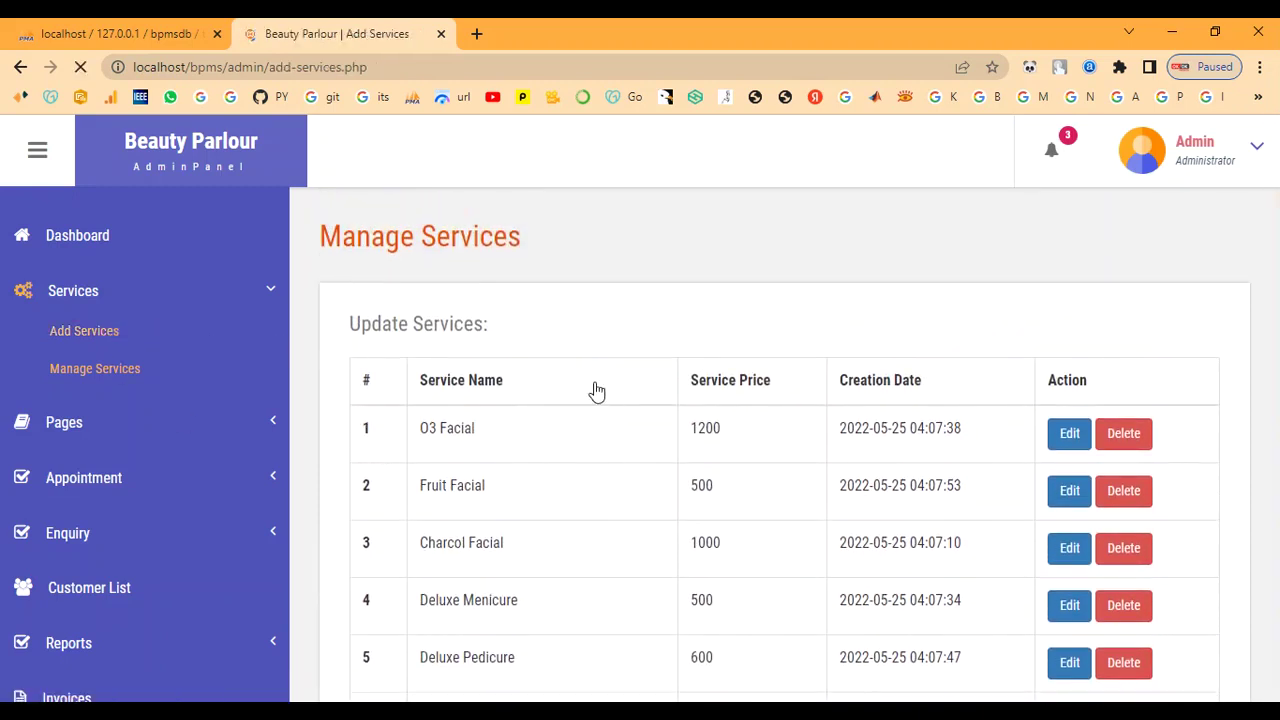
Enter service name Bridal Makeup, paste its description, and move to the cost field
click(593, 383)
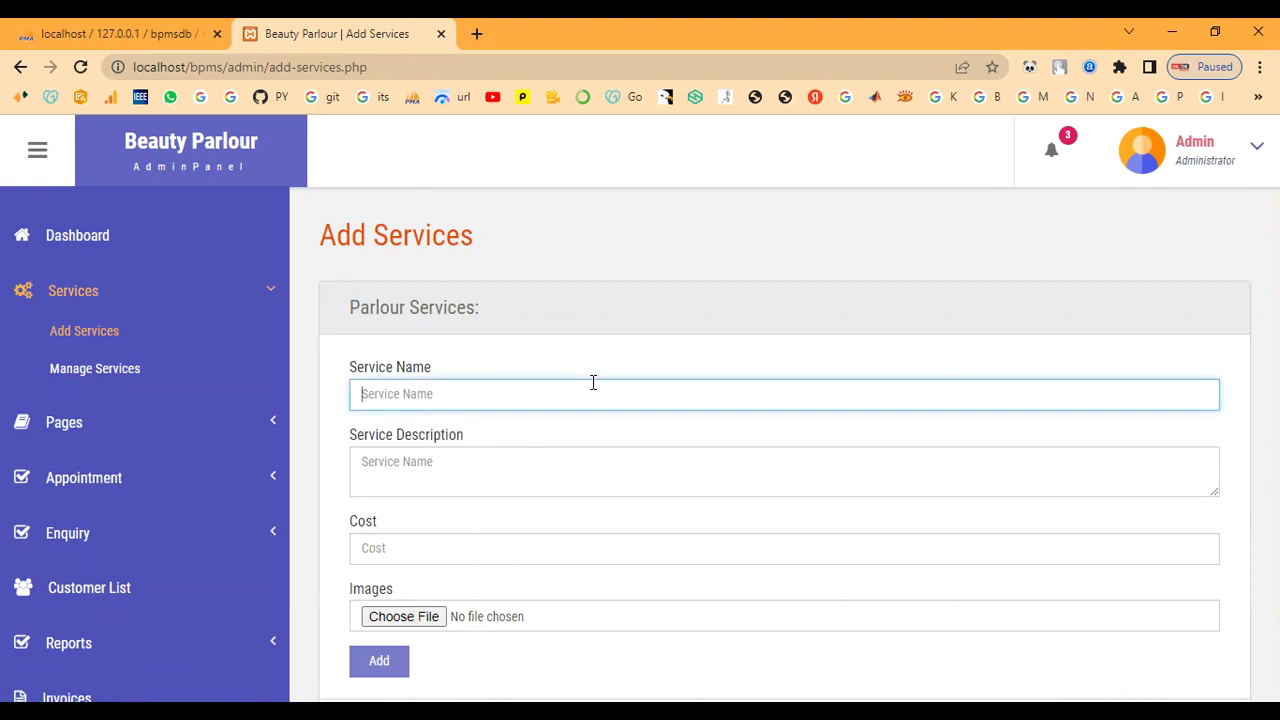
text(Bridal Makeup)
key(Tab)
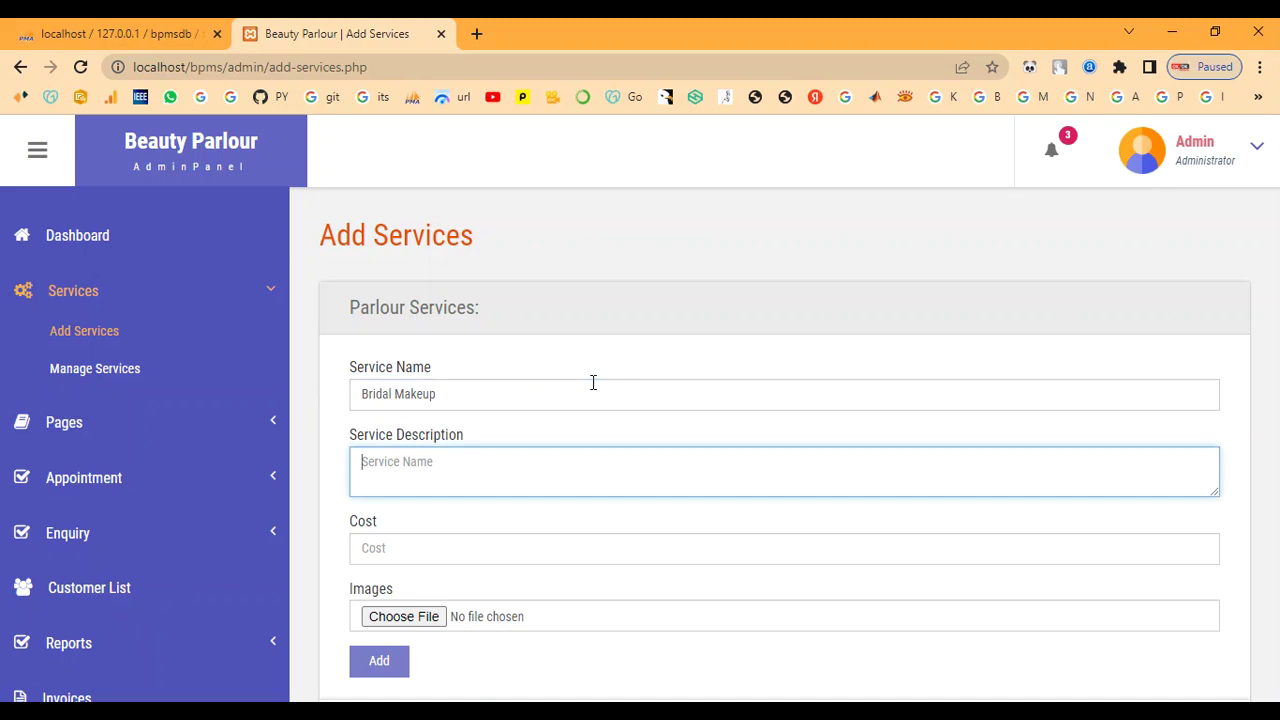
click(644, 492)
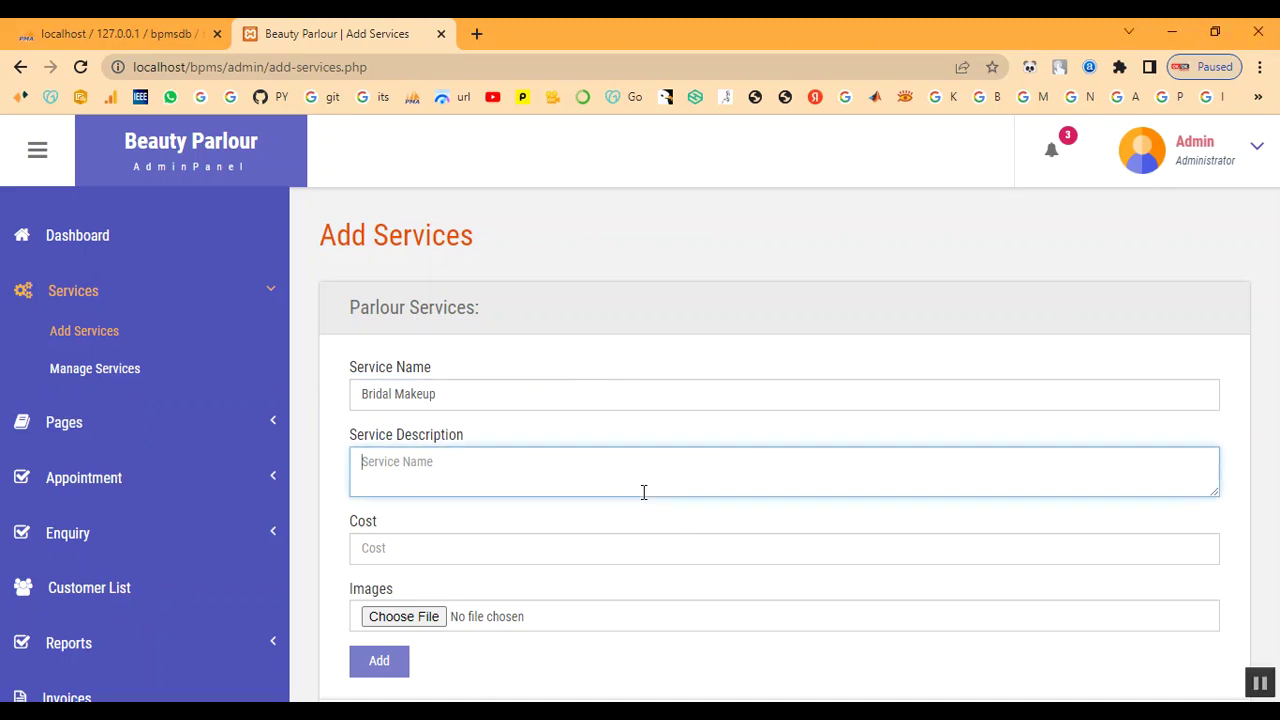
text(This type of bridal makeup gives a smooth, second-skin finish which tends to feel light on the skin. It's lightweight and long-lasting which means it stays put for more than 4 to 5 hours. If you are a newbie or a seasoned pro, you might need a few tools and techniques to set it right on your skin)
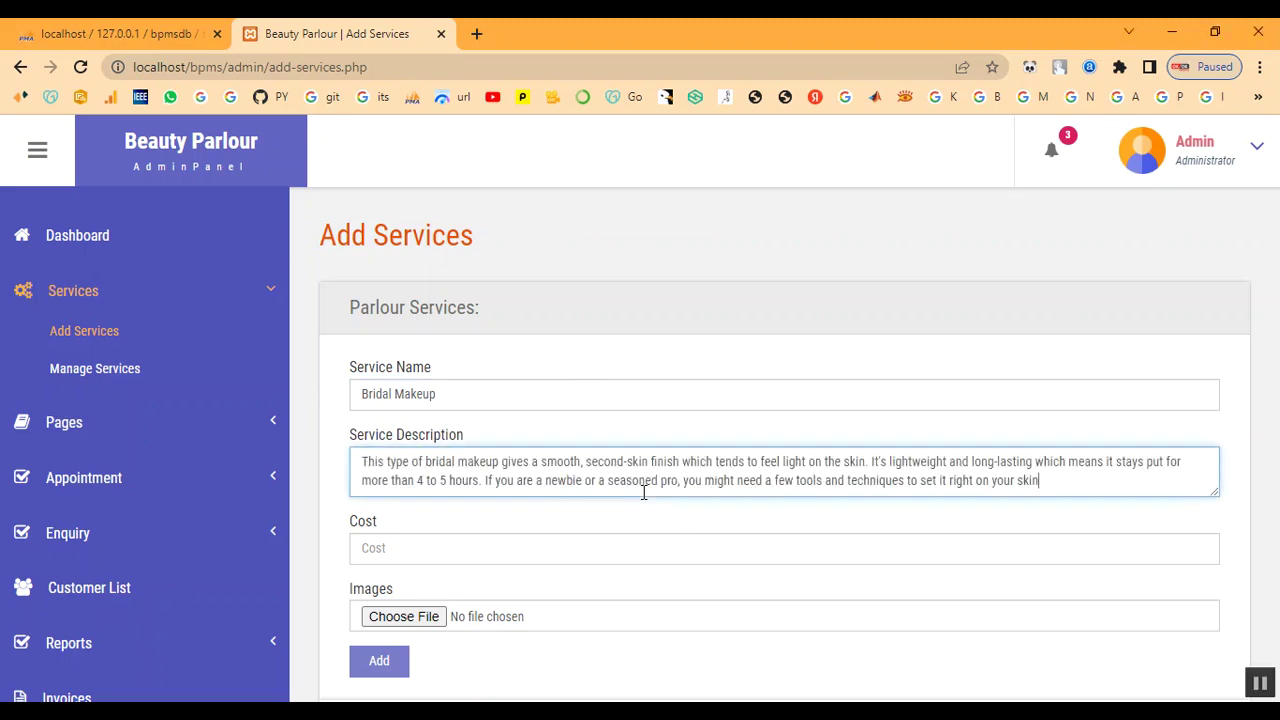
click(609, 547)
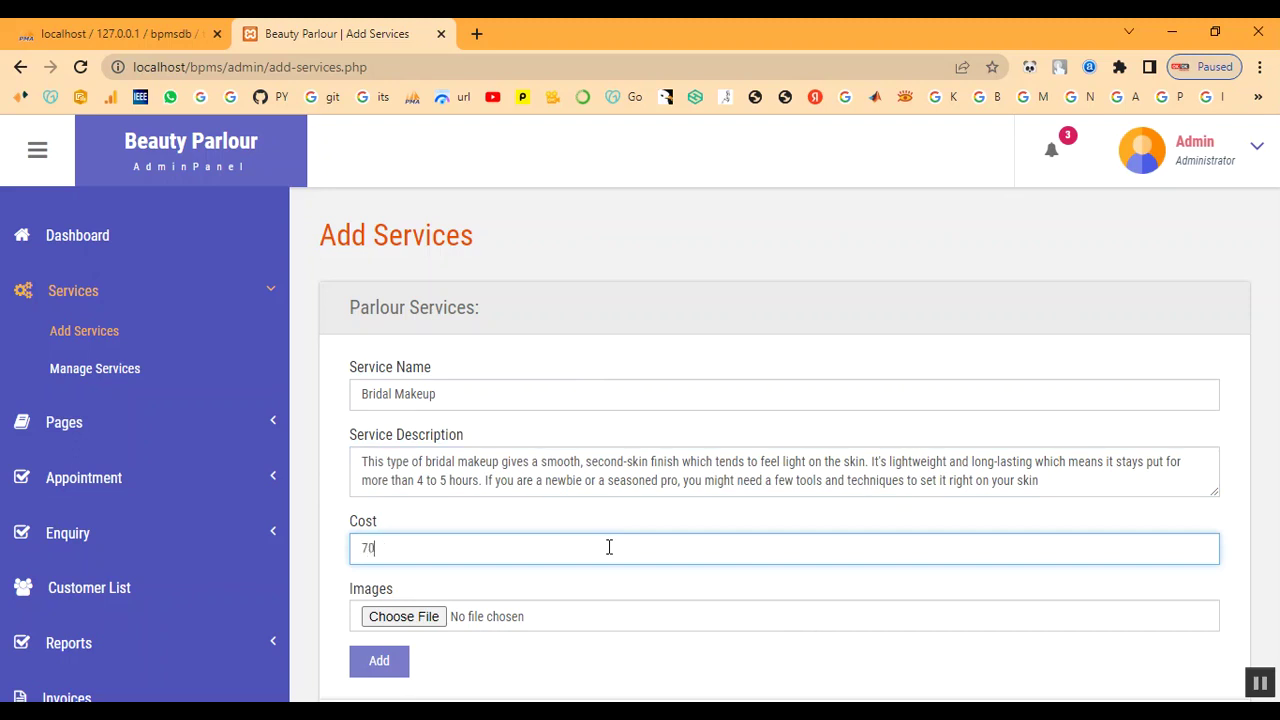
Attach Bridal-Makeup-Ideas.jpg from the admin images folder as the service image
click(421, 622)
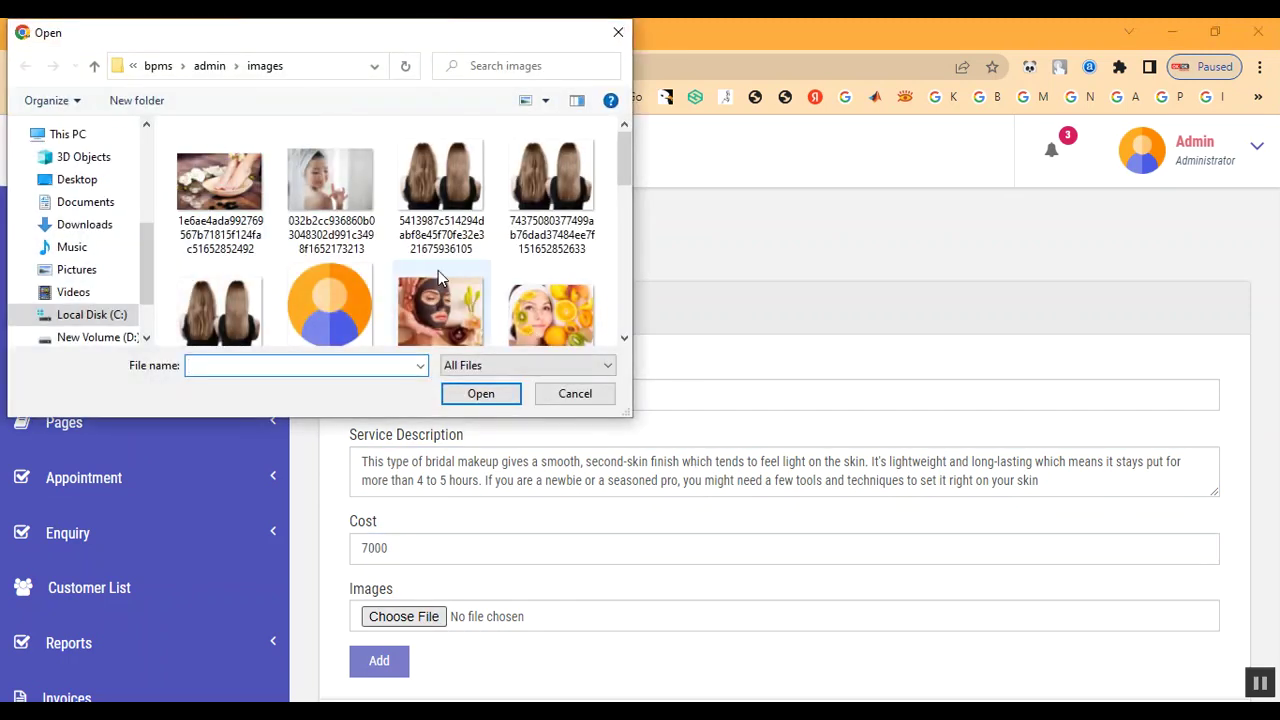
click(211, 68)
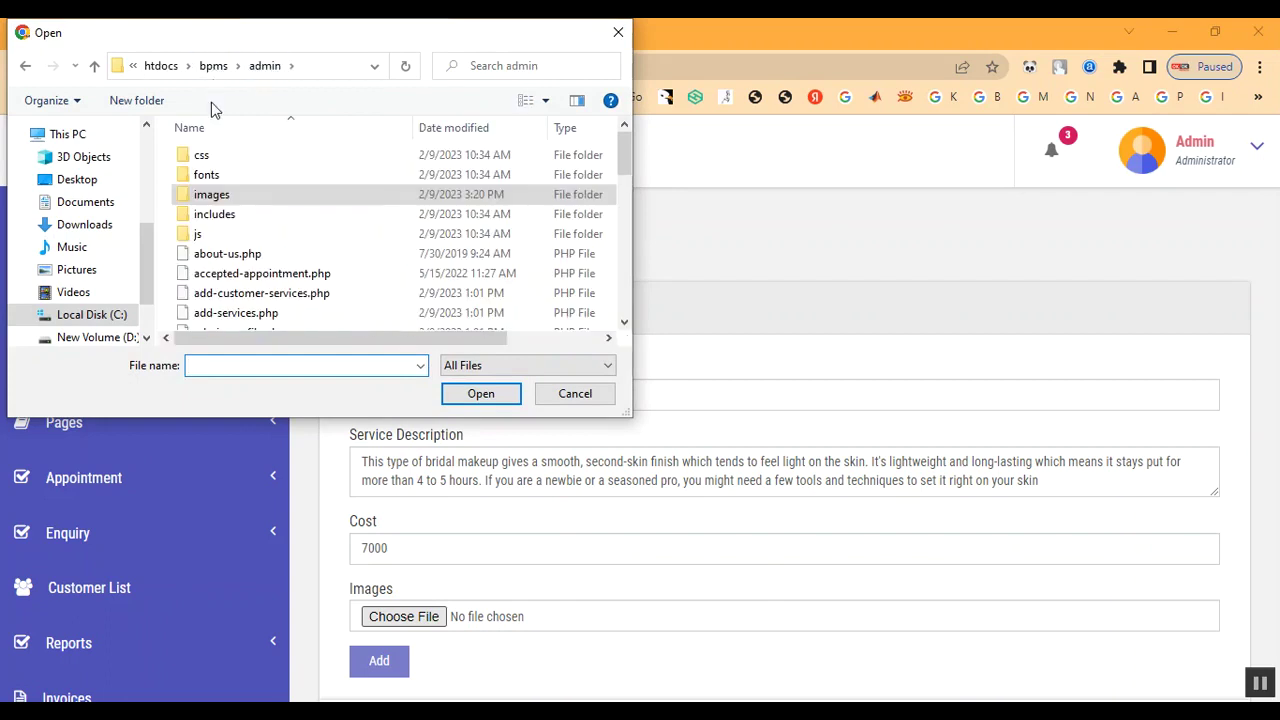
double_click(222, 194)
scroll(365, 290, down, 2)
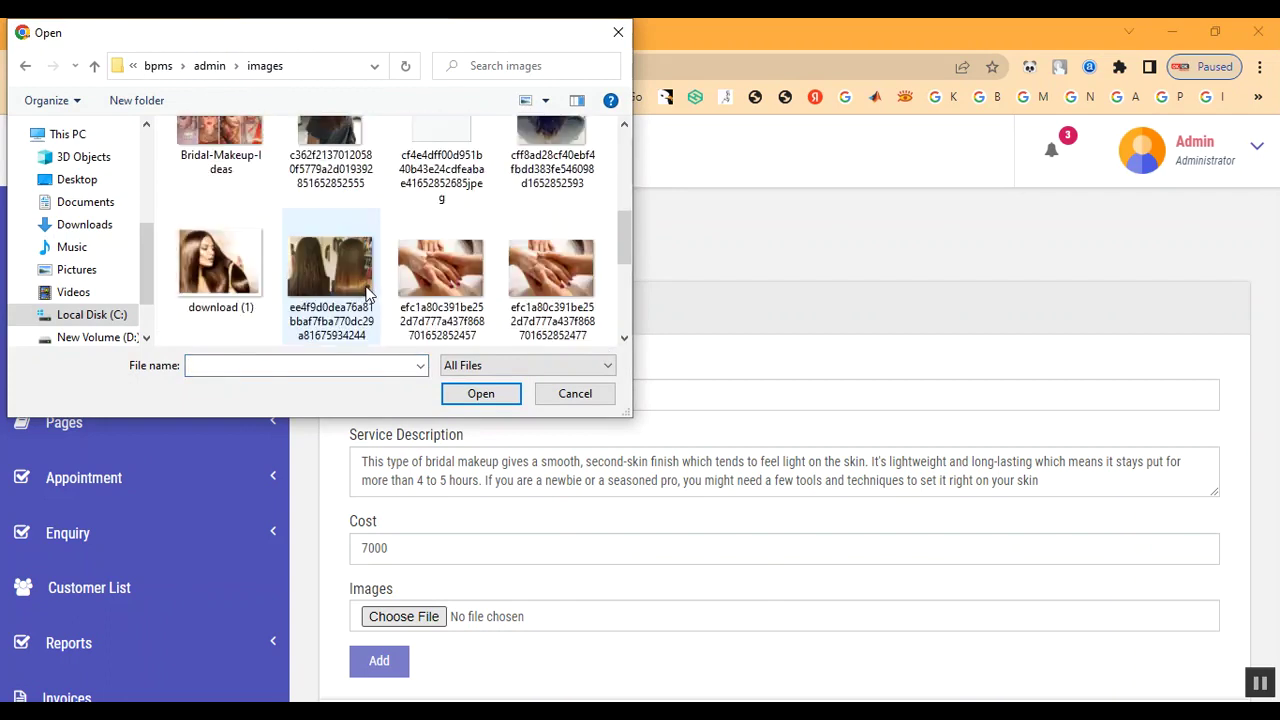
scroll(366, 291, down, 3)
scroll(366, 291, up, 2)
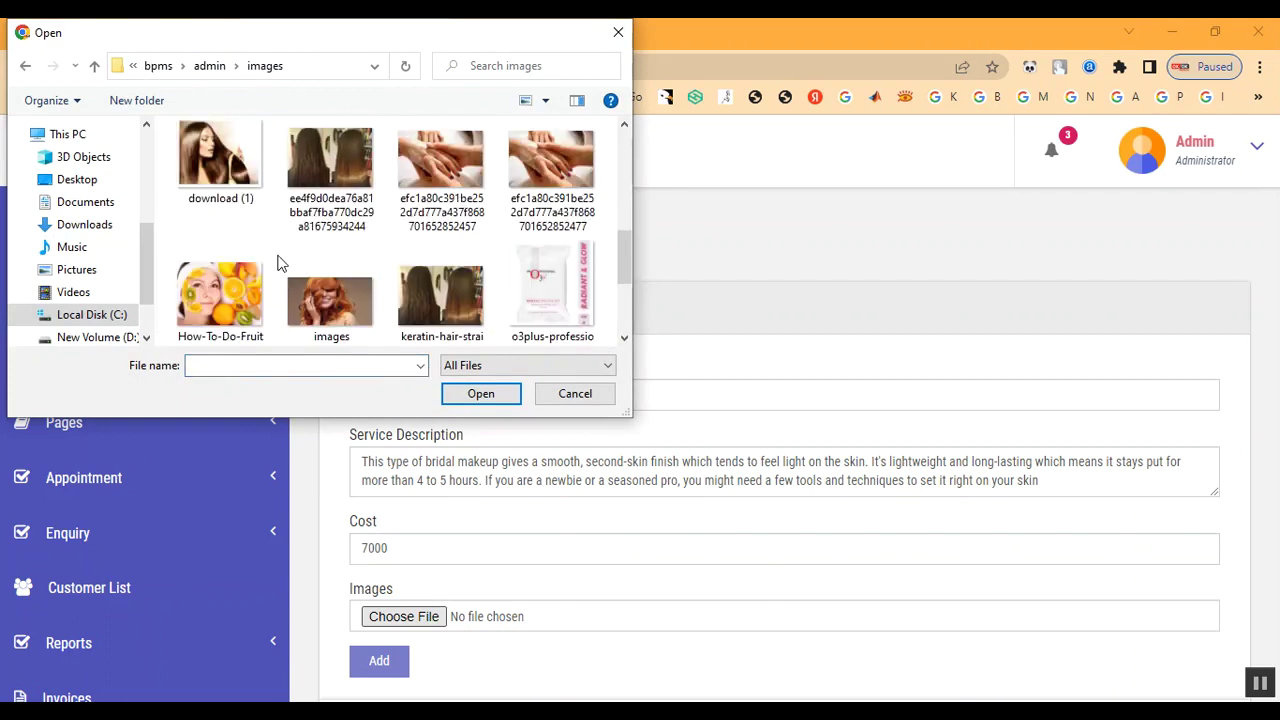
scroll(468, 305, up, 3)
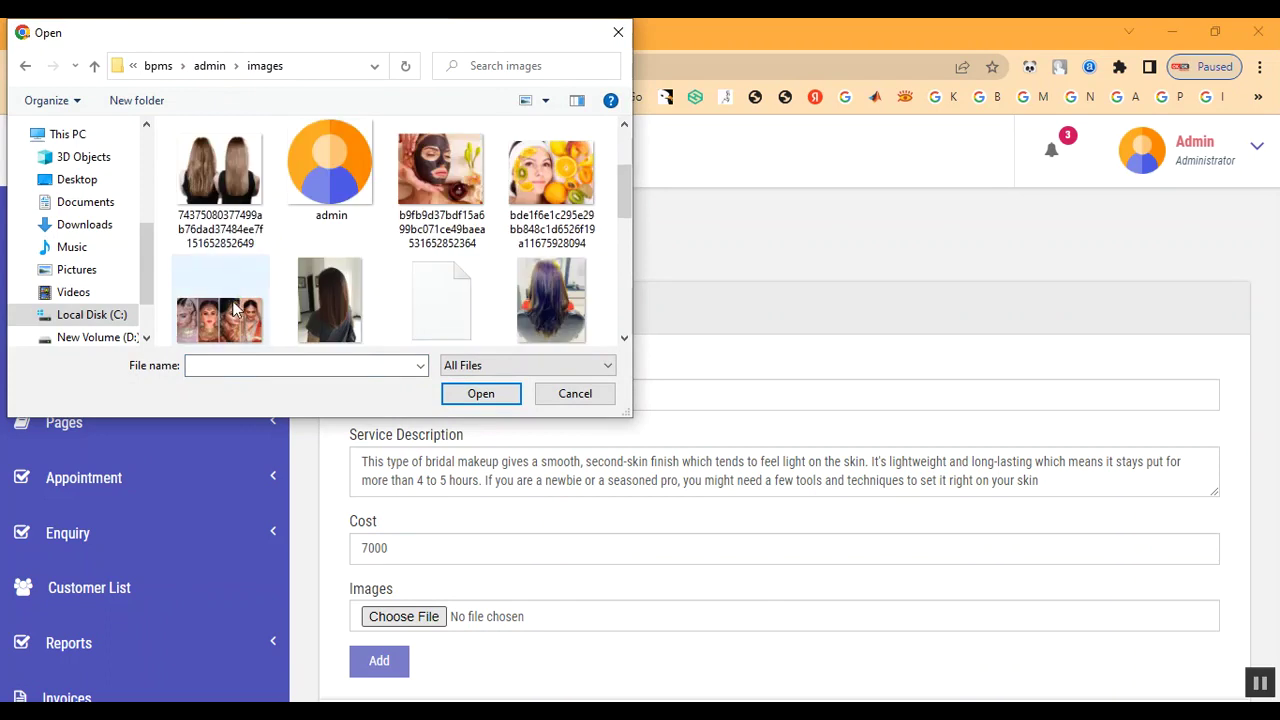
double_click(222, 300)
scroll(677, 463, down, 1)
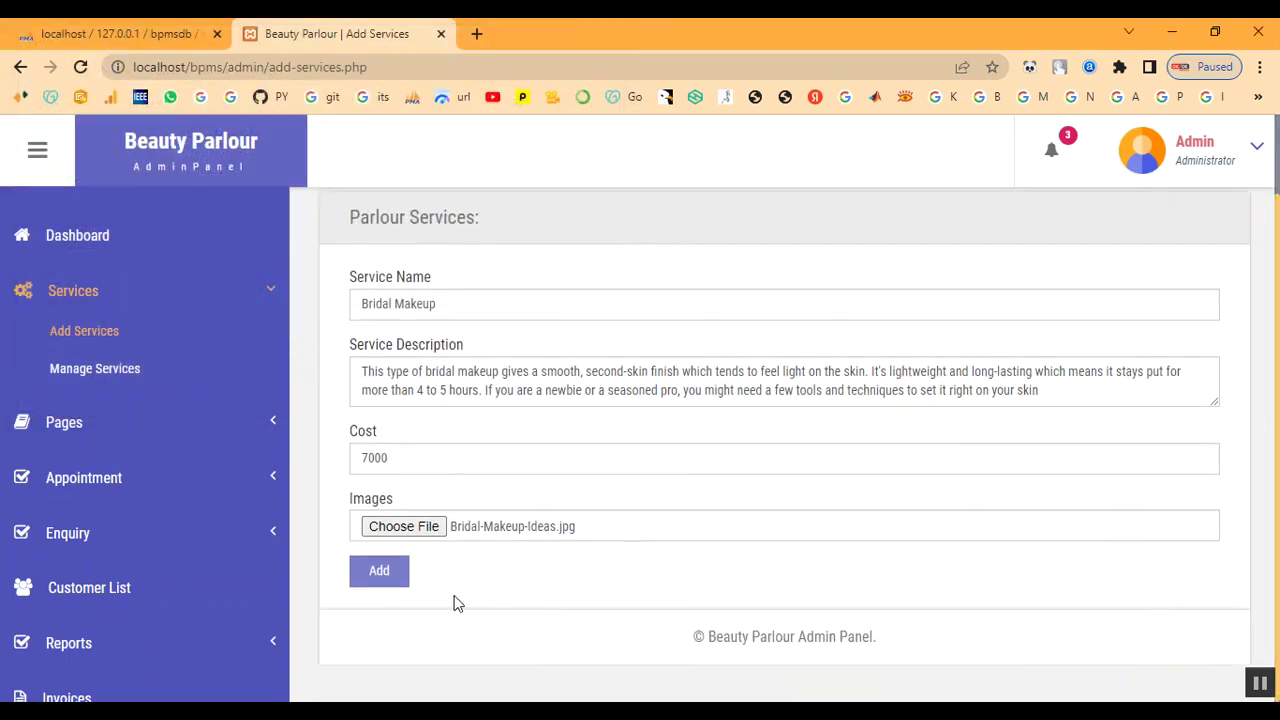
Submit Bridal Makeup, dismiss the Something Went Wrong error, and name the service Keratin Treatment
click(385, 573)
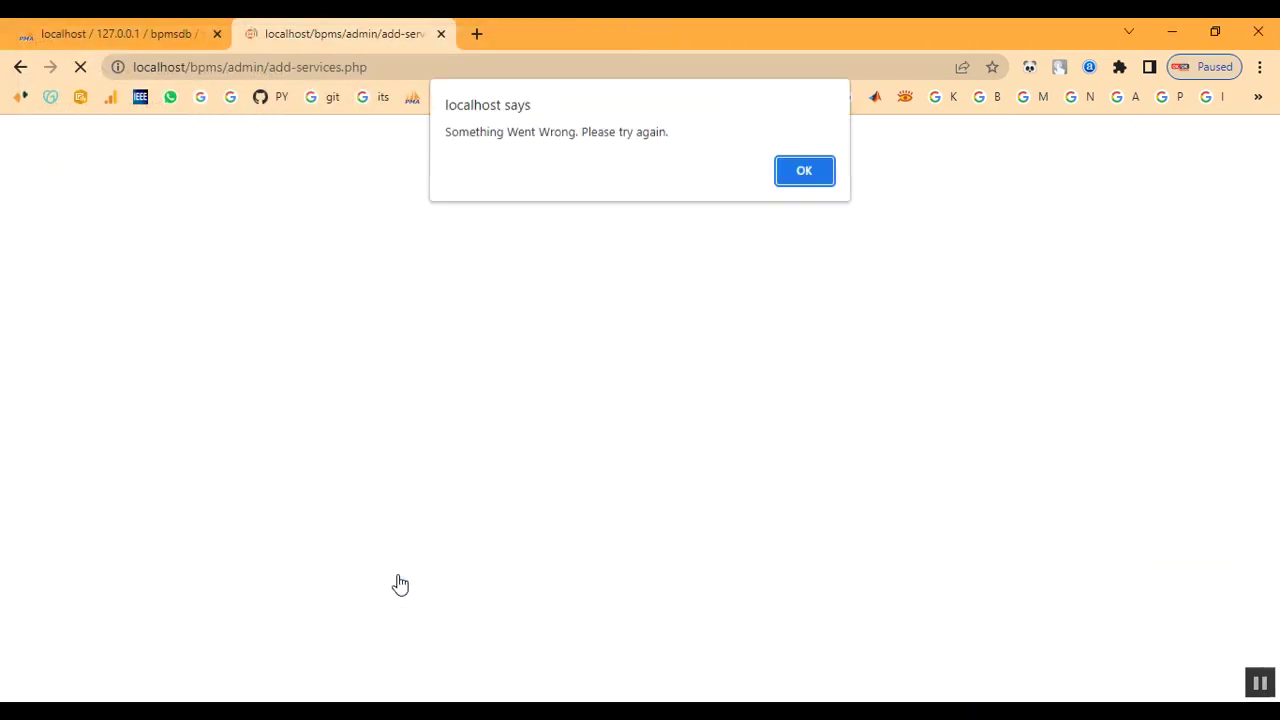
click(804, 173)
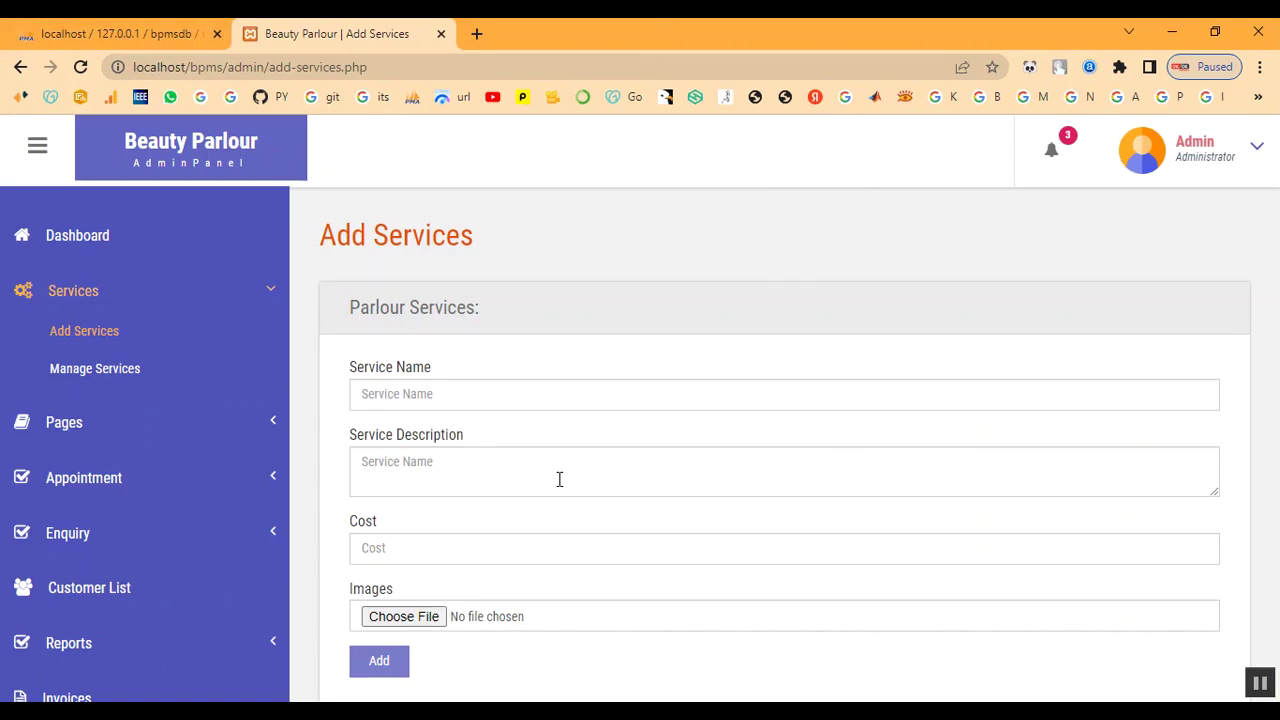
click(466, 389)
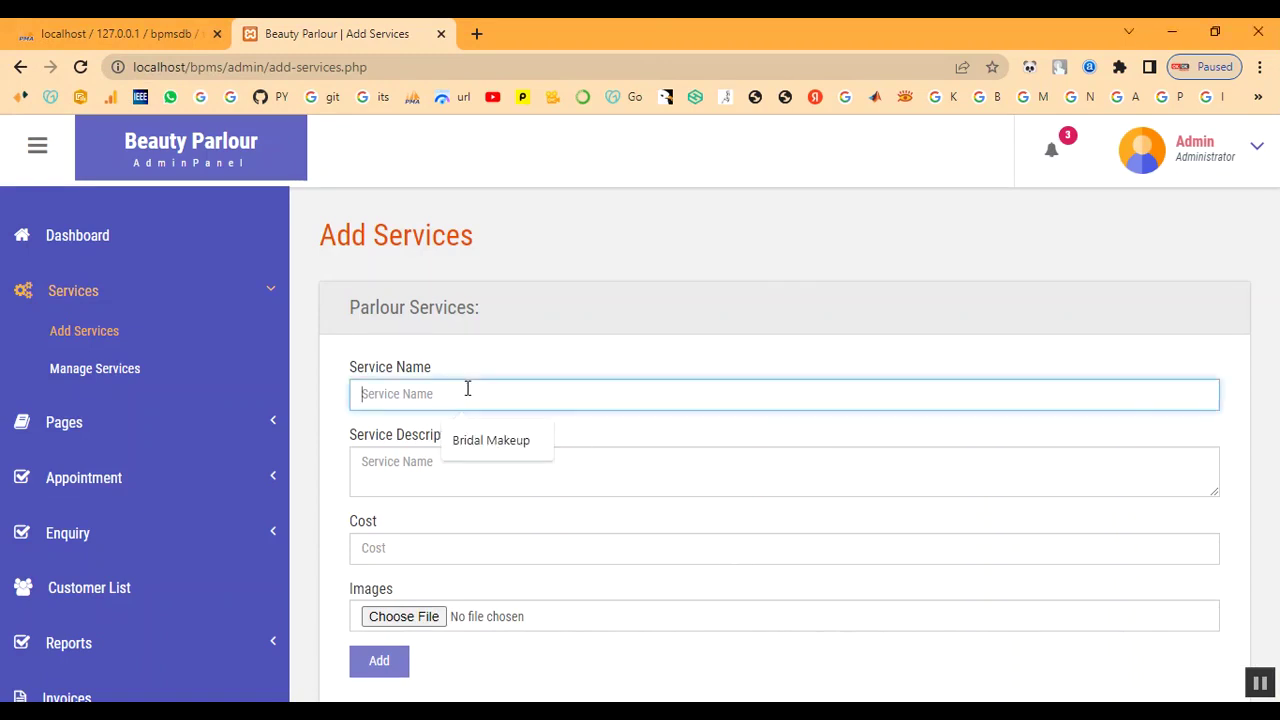
text(Keratin Treatment)
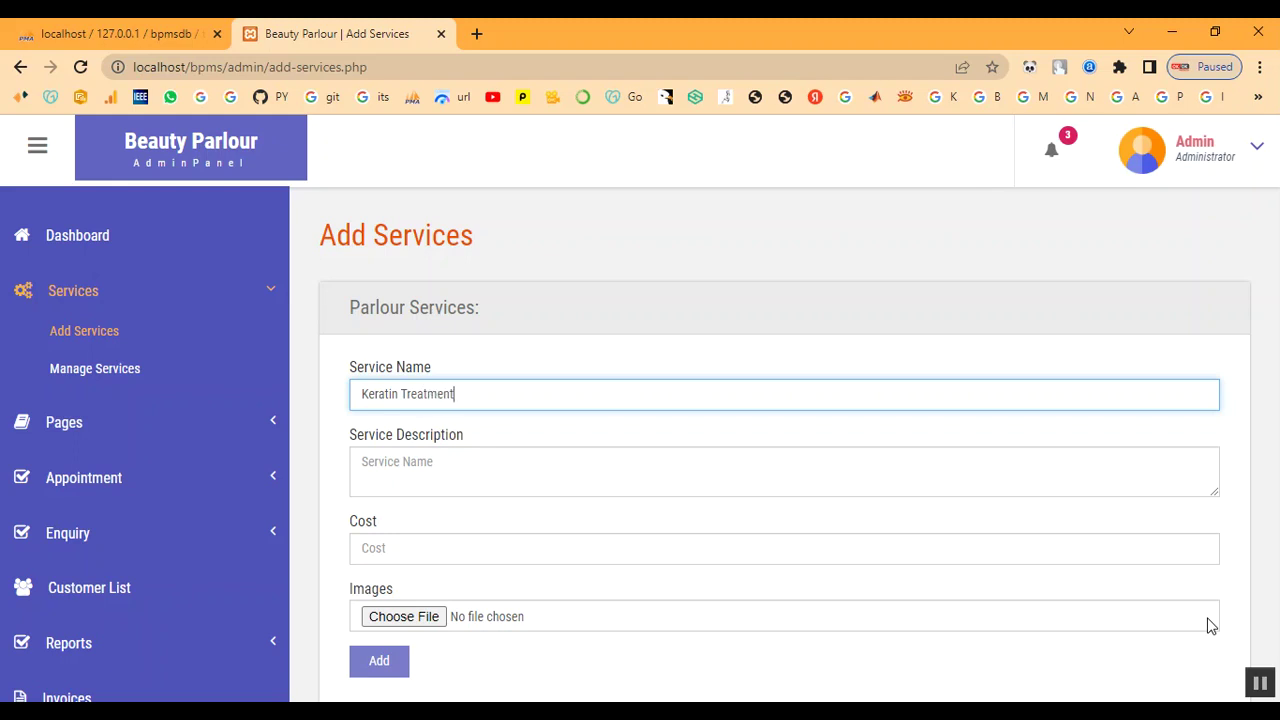
Paste the hair-smoothing description and set the cost to 2000
key(Tab)
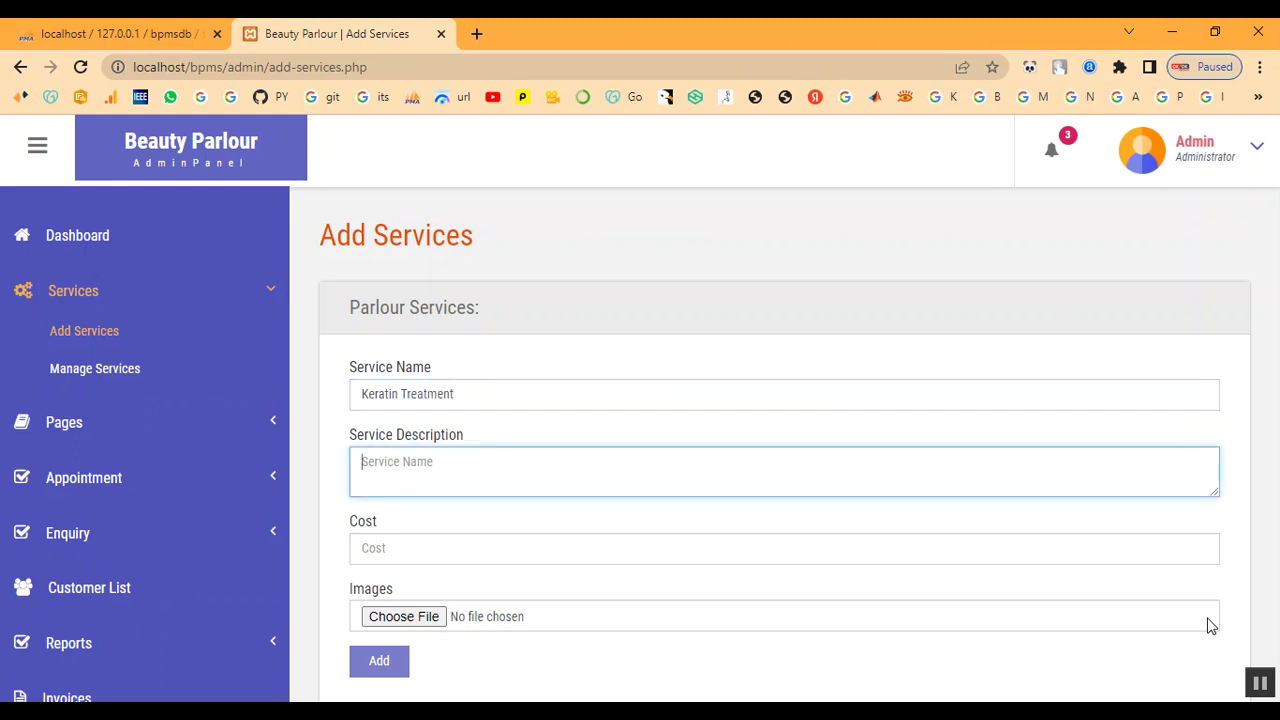
click(537, 482)
text(A keratin hair treatment is a process that helps straighten and smooth frizzy or damaged hair. Keratin is a protein that the body produces naturally. It helps give structure and strength to the hair, skin, and nails.)
click(516, 561)
text(20)
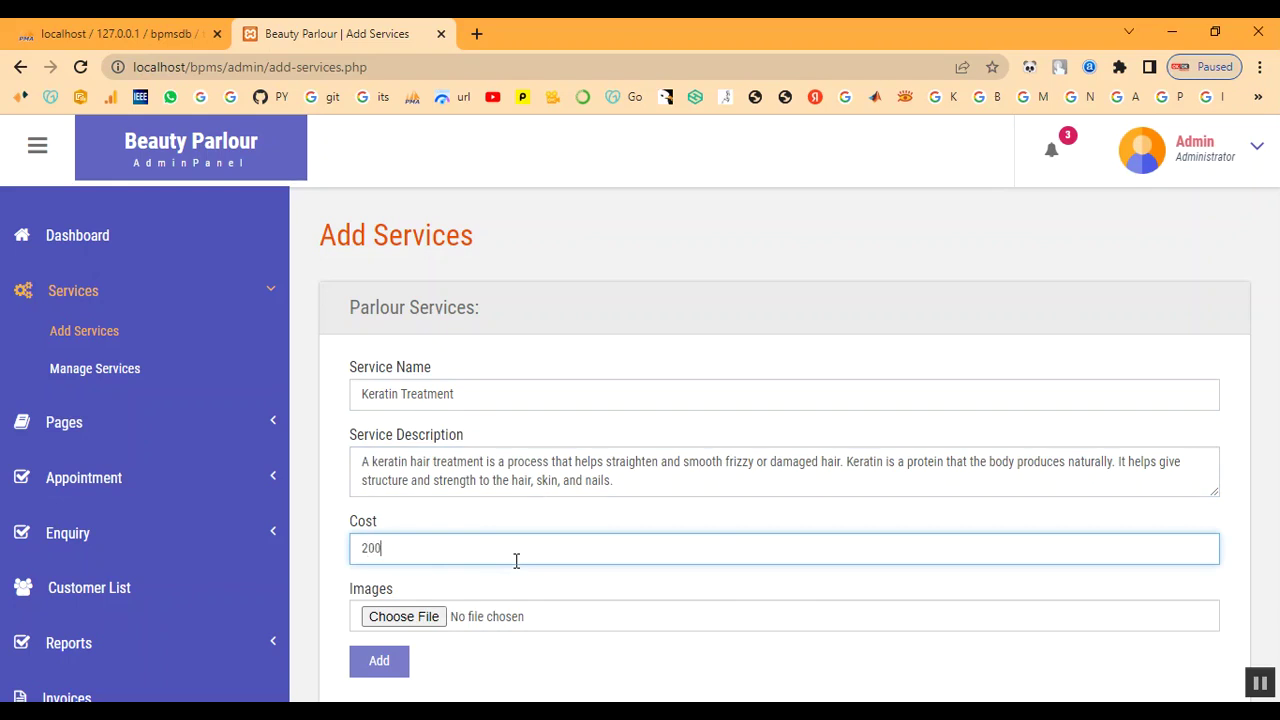
text(00)
click(400, 617)
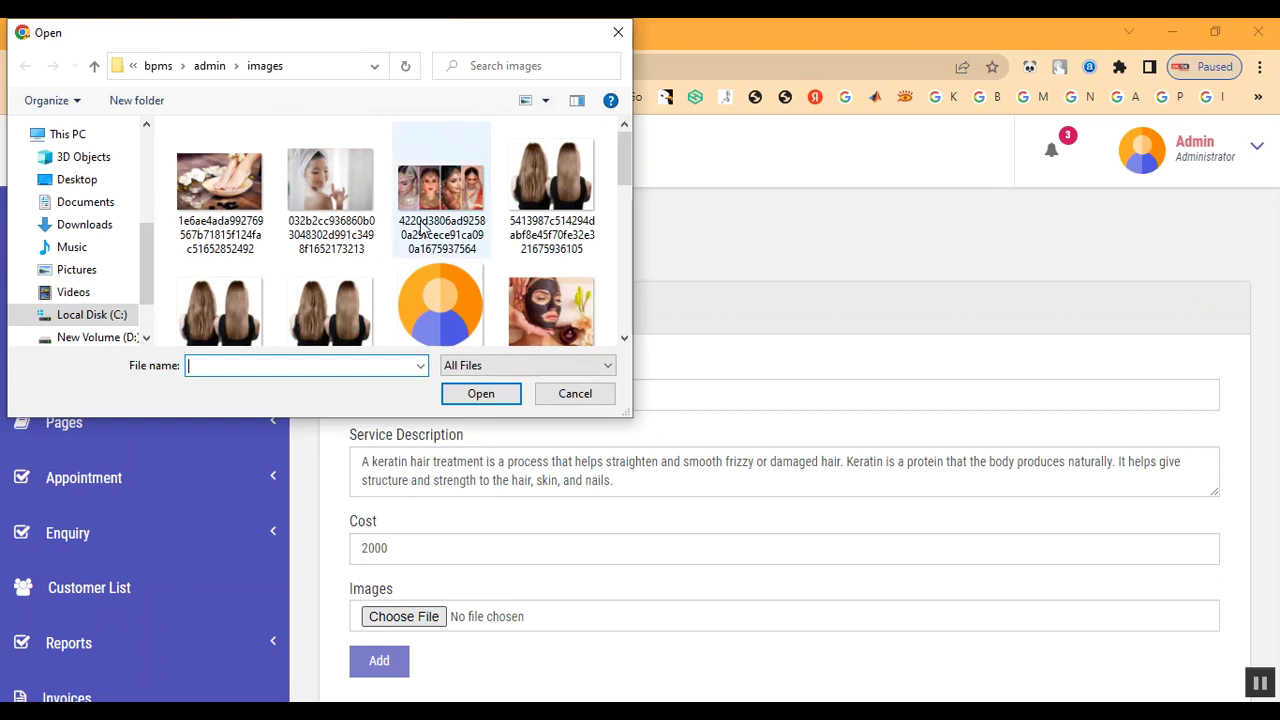
Attach download (1).jpg, add the Keratin Treatment service, and dismiss the success alert
scroll(544, 260, down, 3)
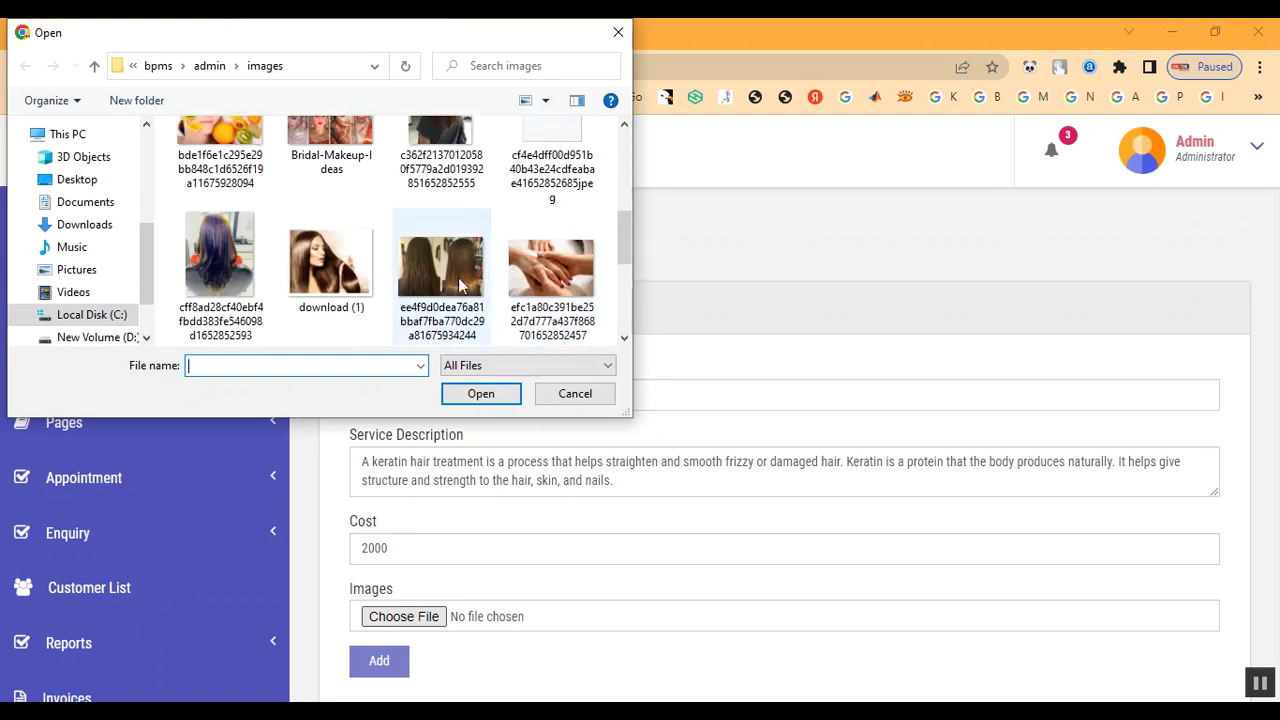
double_click(347, 297)
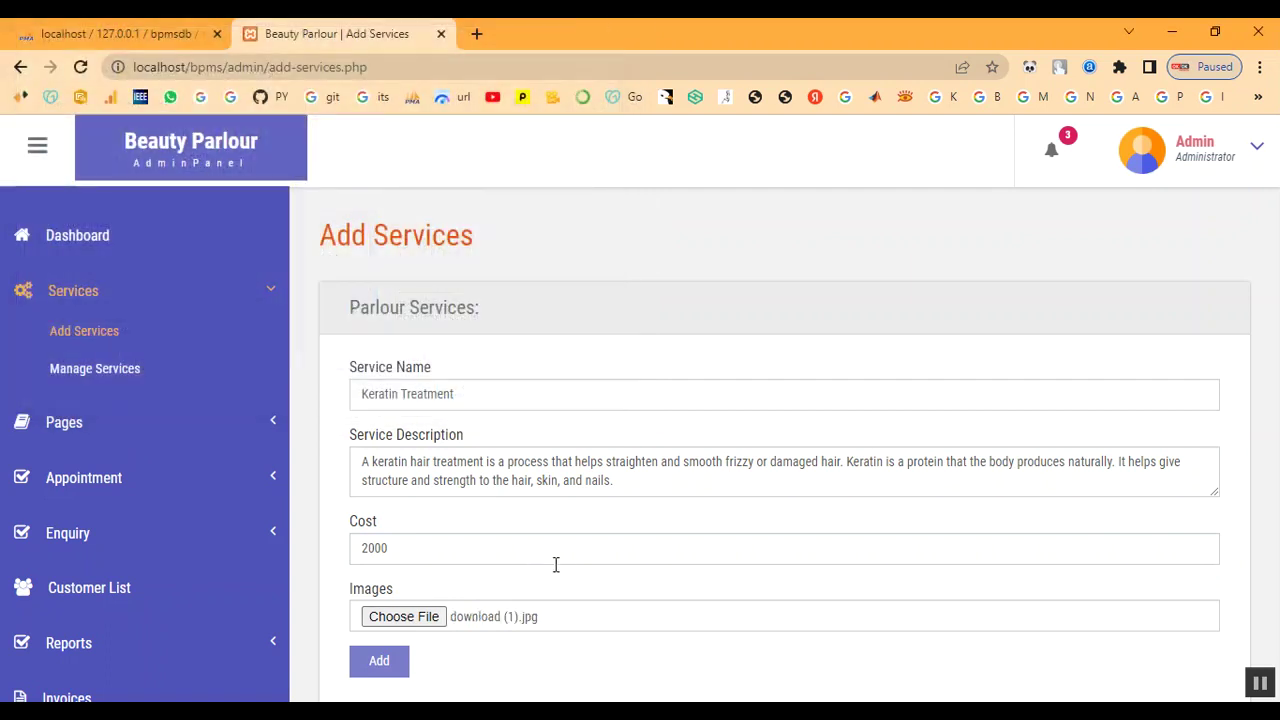
click(380, 660)
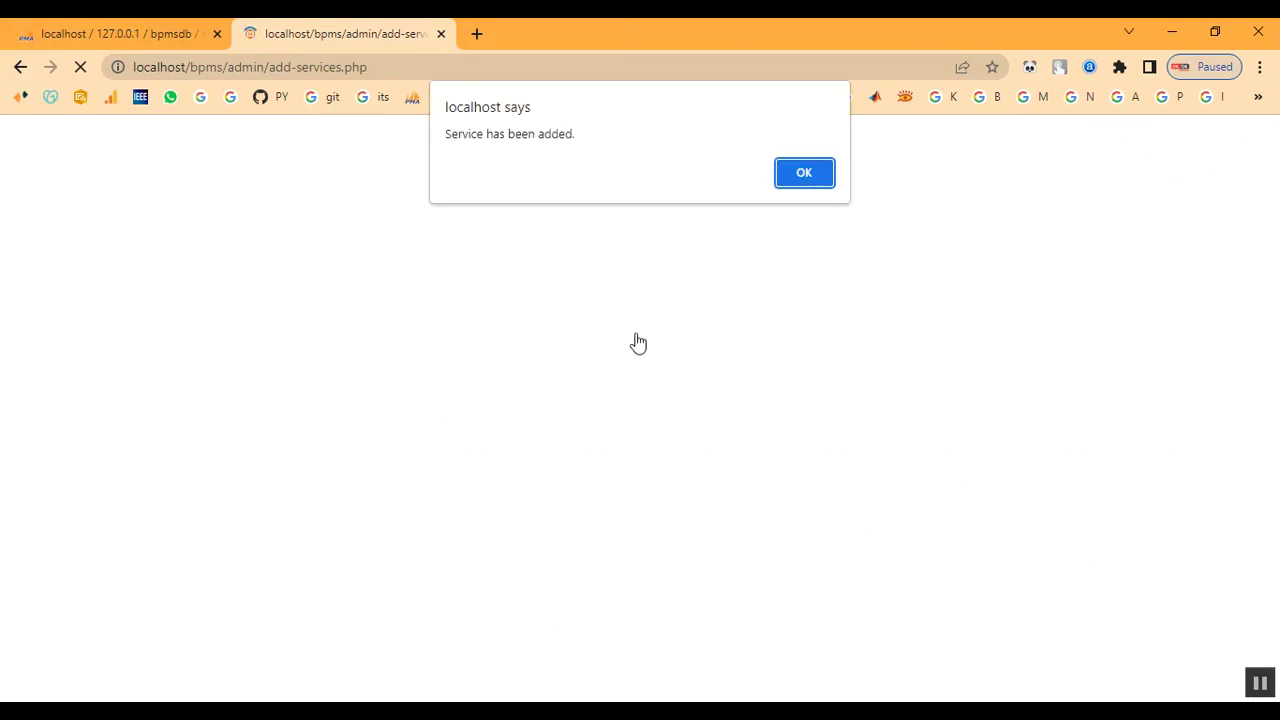
drag(468, 158, 629, 151)
click(820, 185)
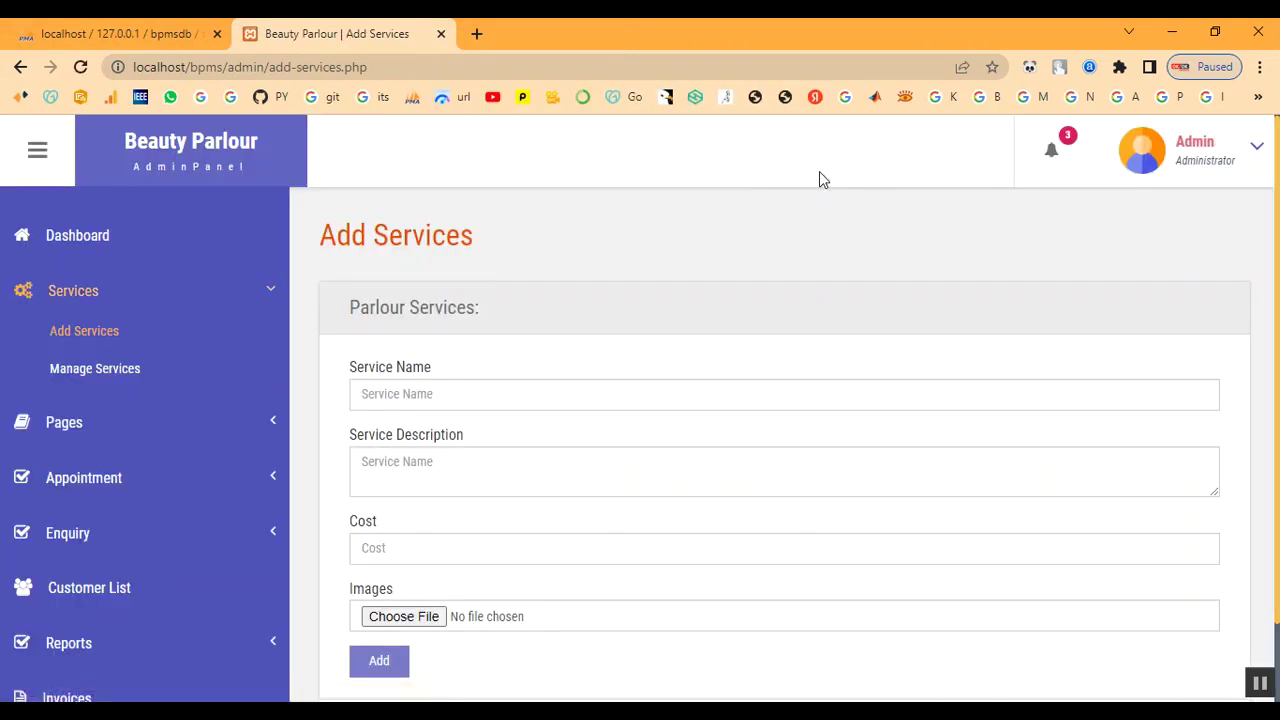
Check that Keratin Treatment appears in Manage Services at 2000 with its creation date
click(86, 370)
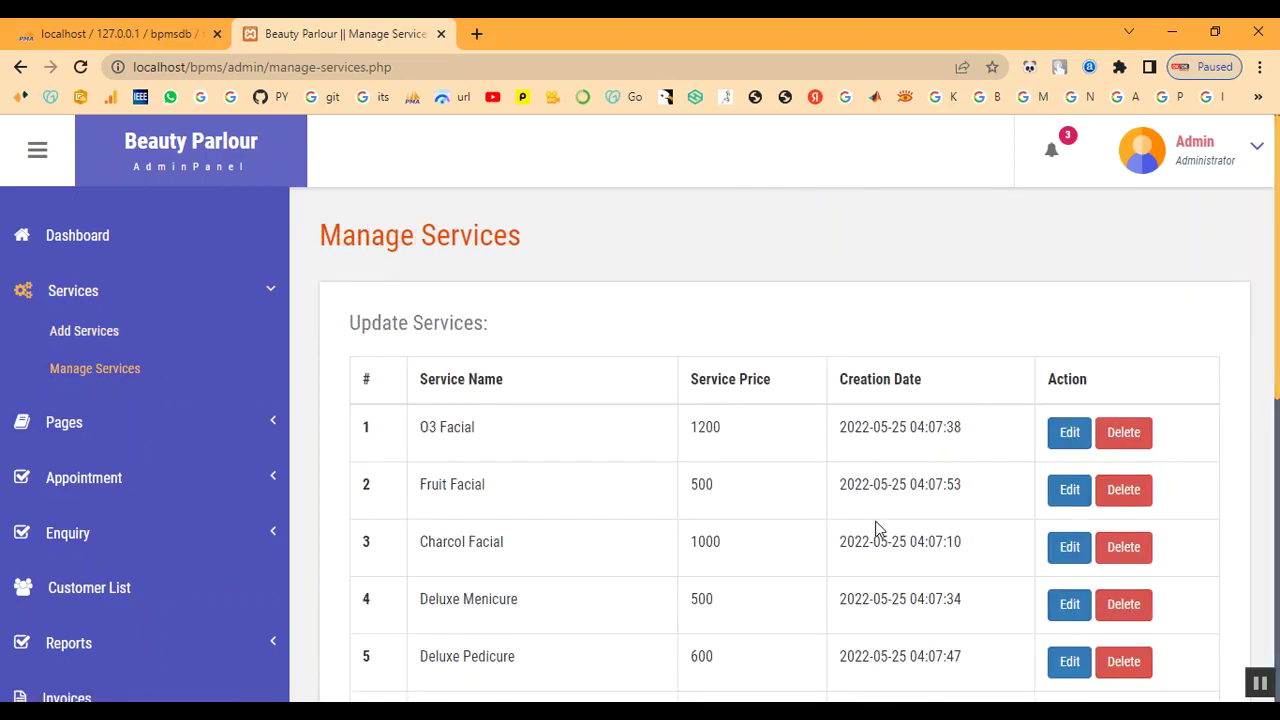
scroll(877, 530, down, 3)
scroll(648, 601, down, 3)
drag(422, 566, 640, 578)
double_click(707, 563)
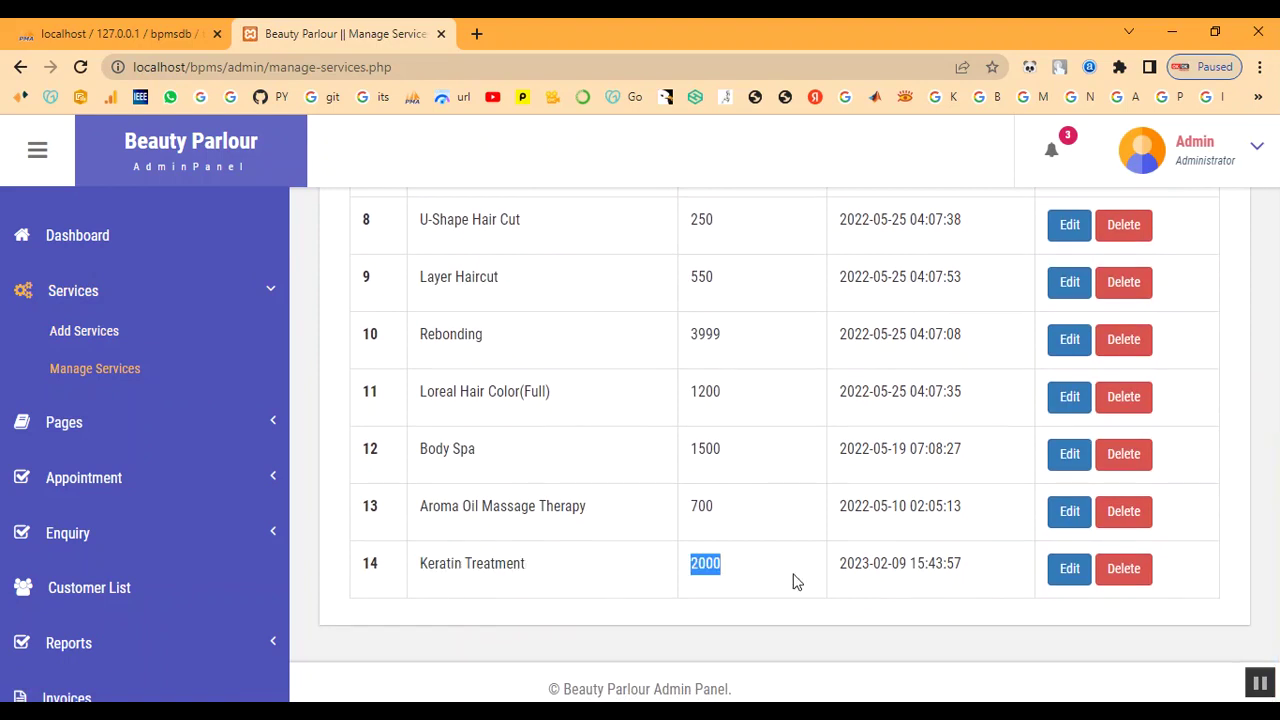
drag(838, 566, 1040, 596)
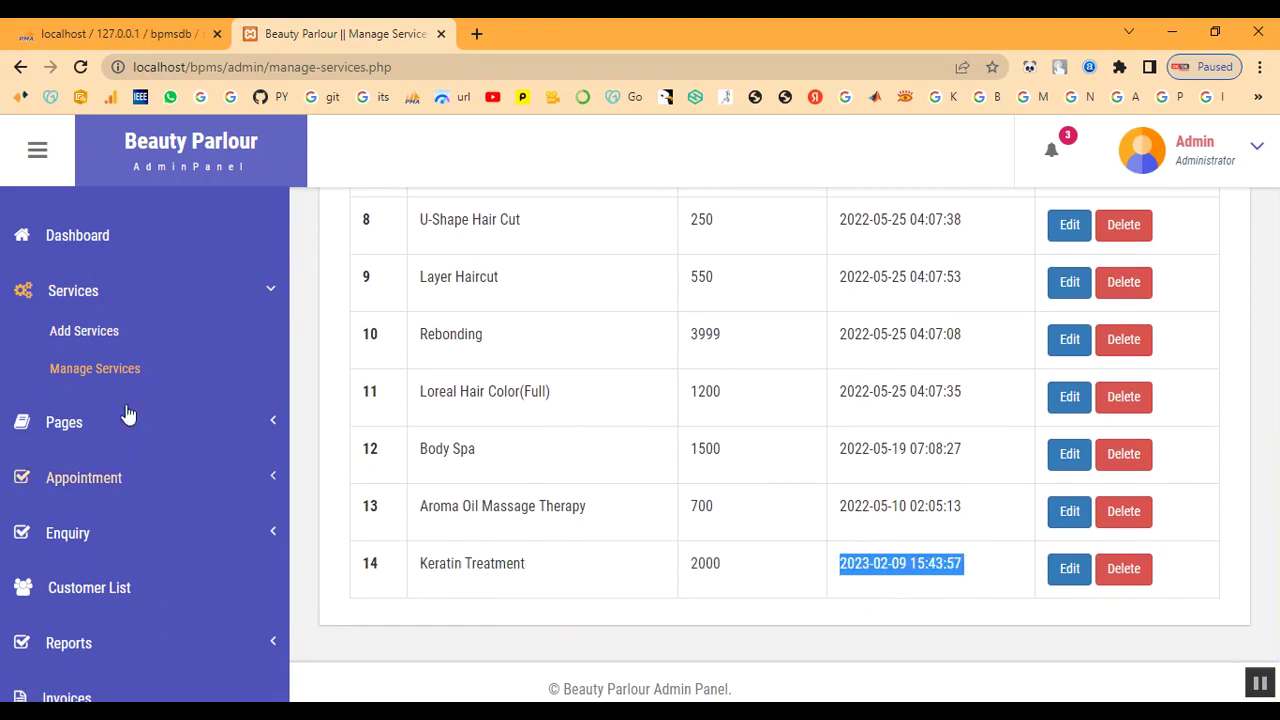
scroll(103, 289, up, 2)
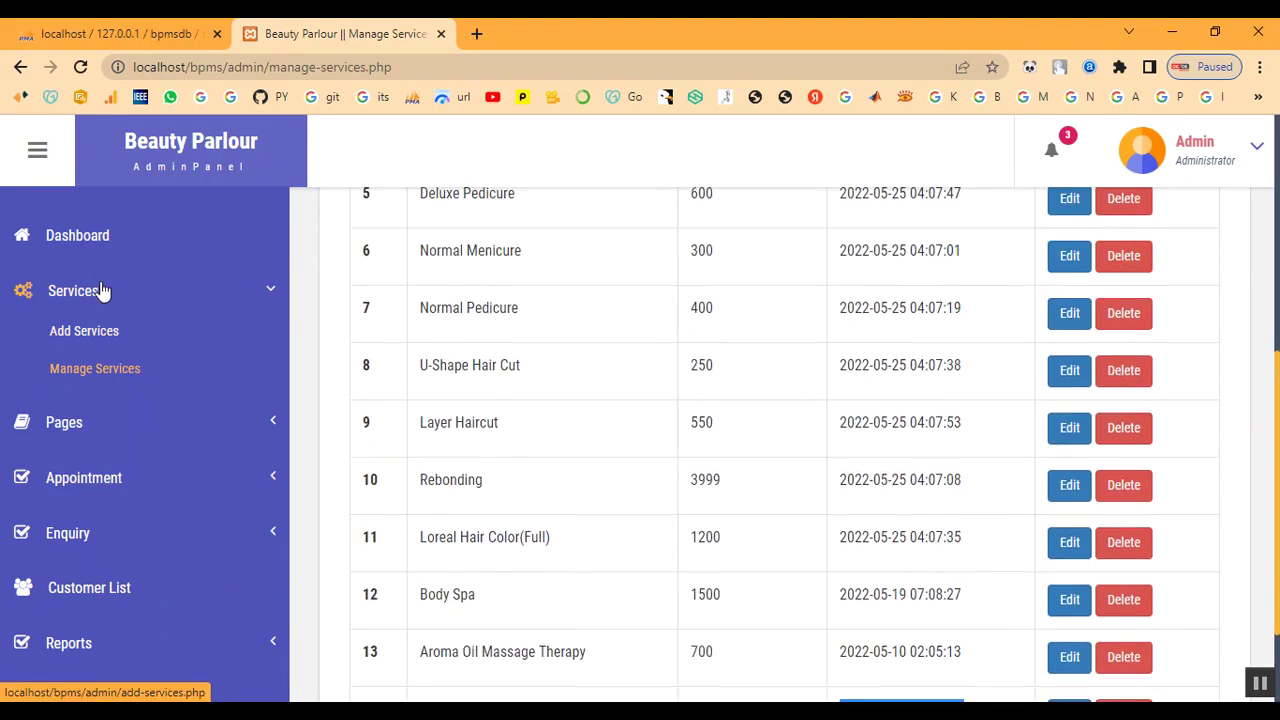
Look over the All Appointment list
click(88, 480)
click(97, 453)
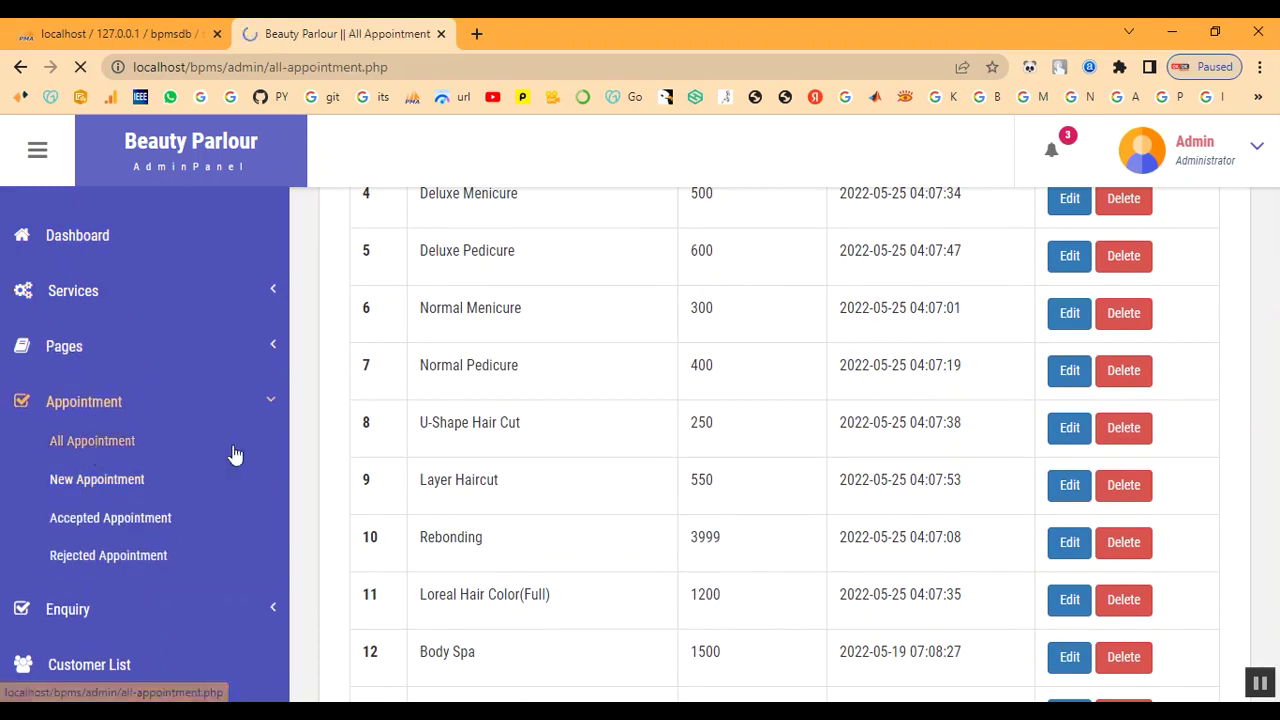
scroll(583, 461, down, 5)
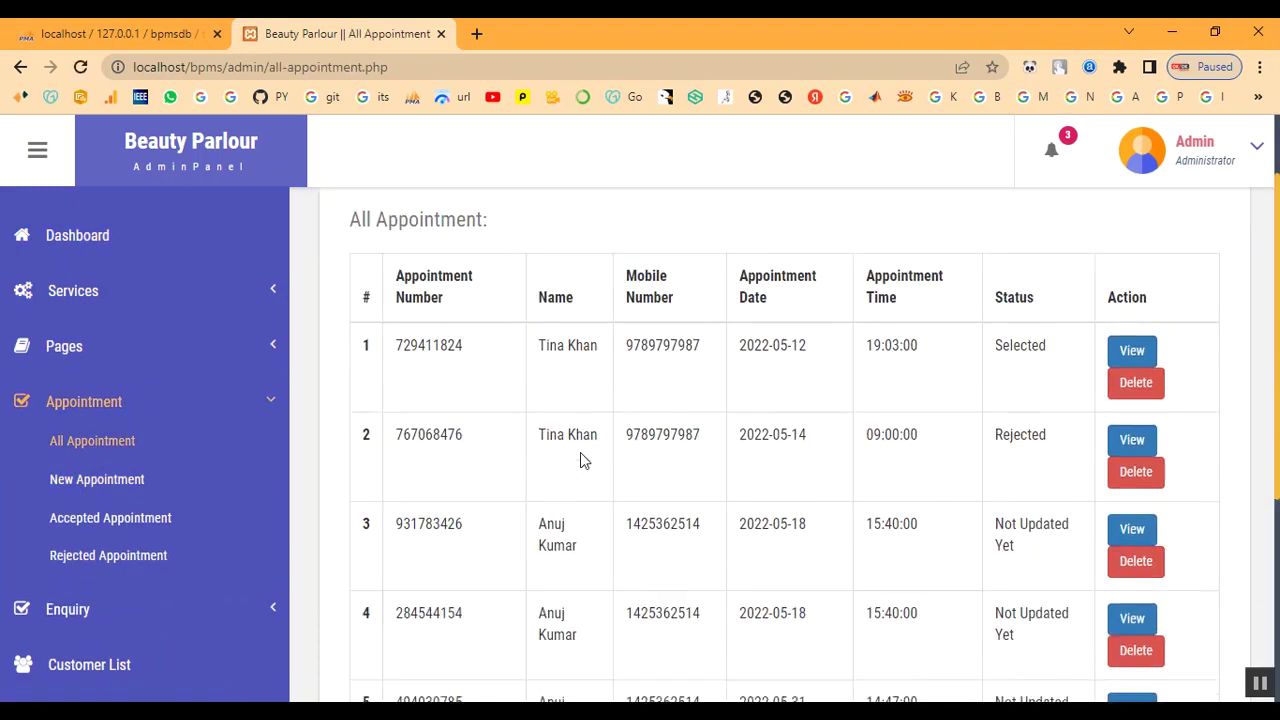
click(82, 406)
View the Customer List, then log out of the admin panel
click(100, 515)
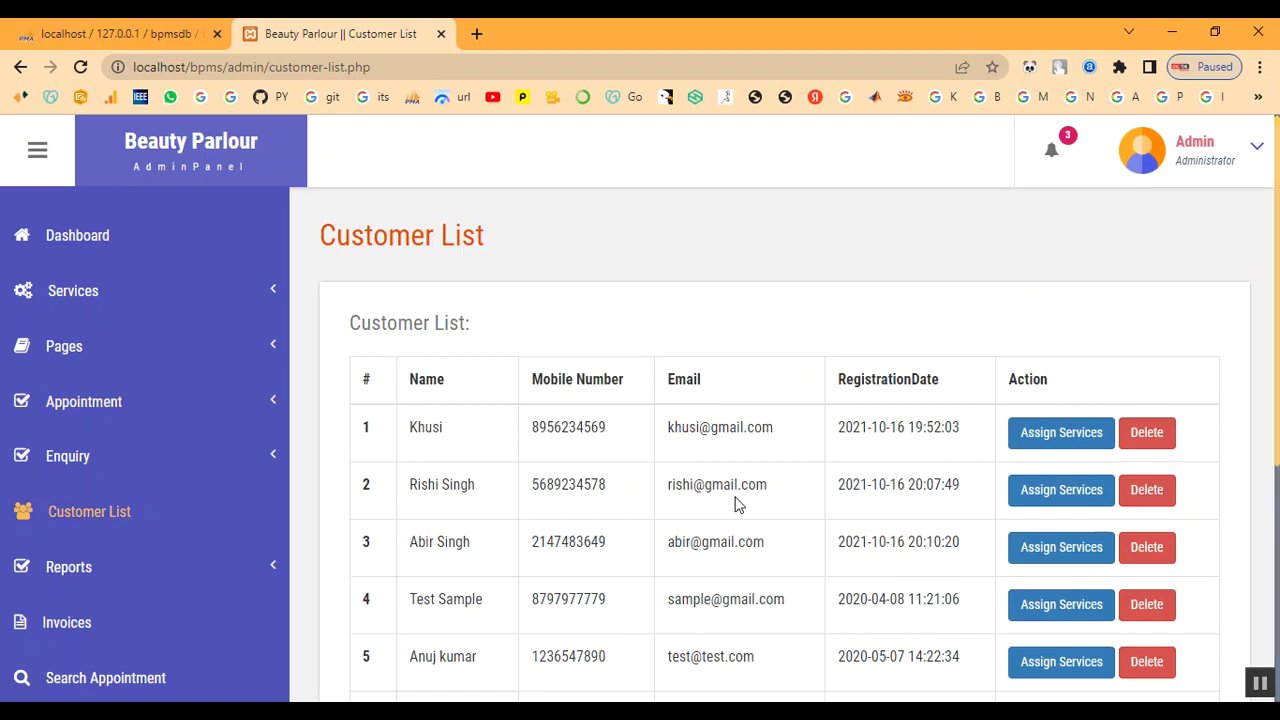
scroll(569, 580, down, 5)
scroll(791, 534, up, 4)
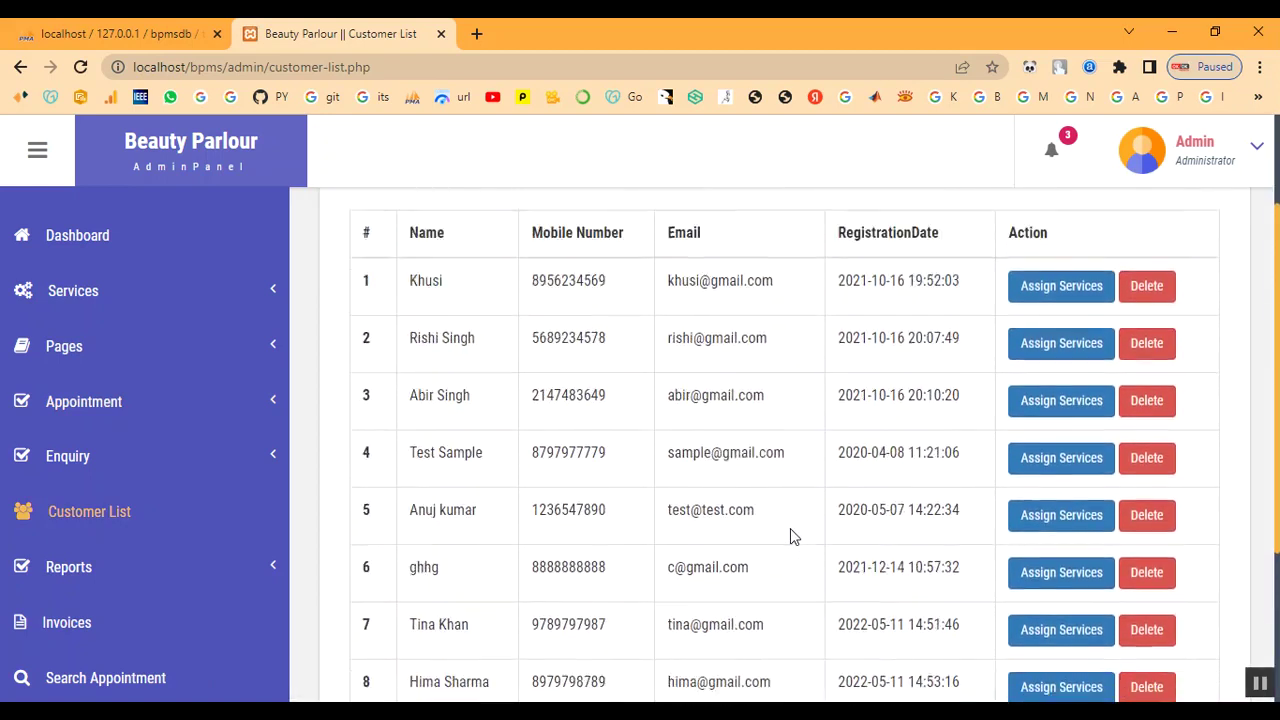
click(1185, 163)
click(1178, 284)
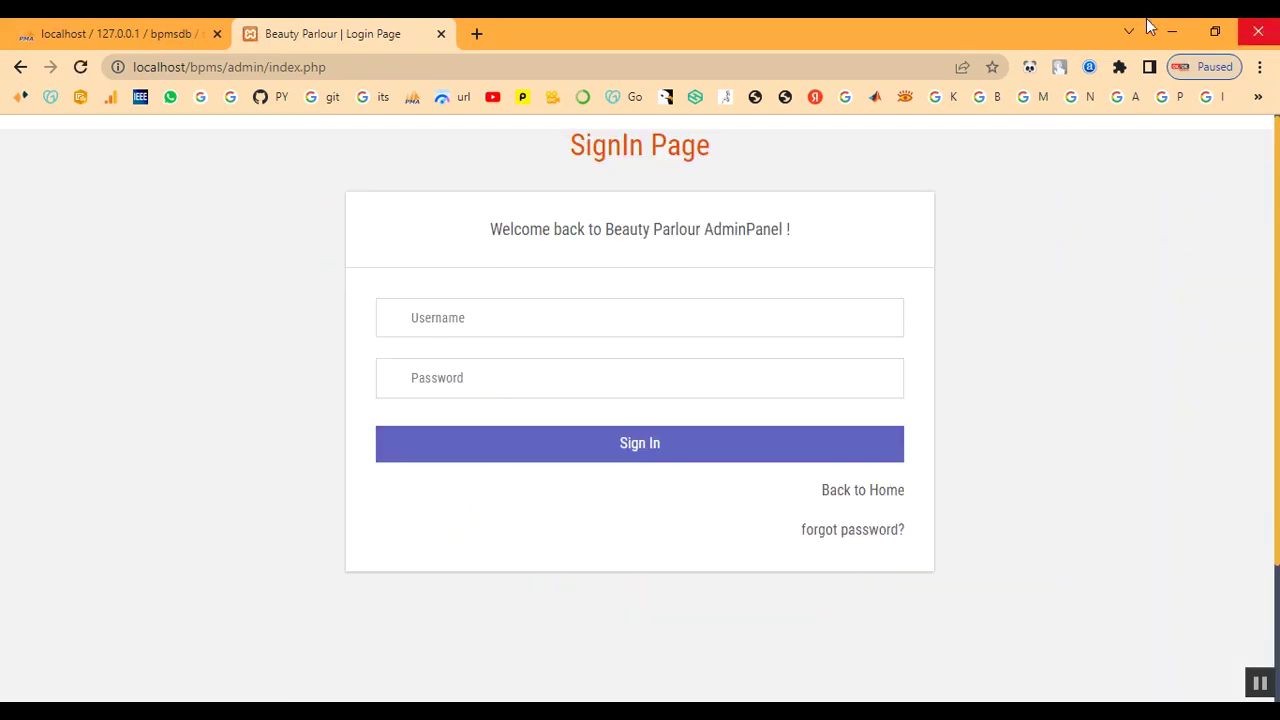
Find the Keratin Treatment card (₹2000) on the public Services page
click(889, 503)
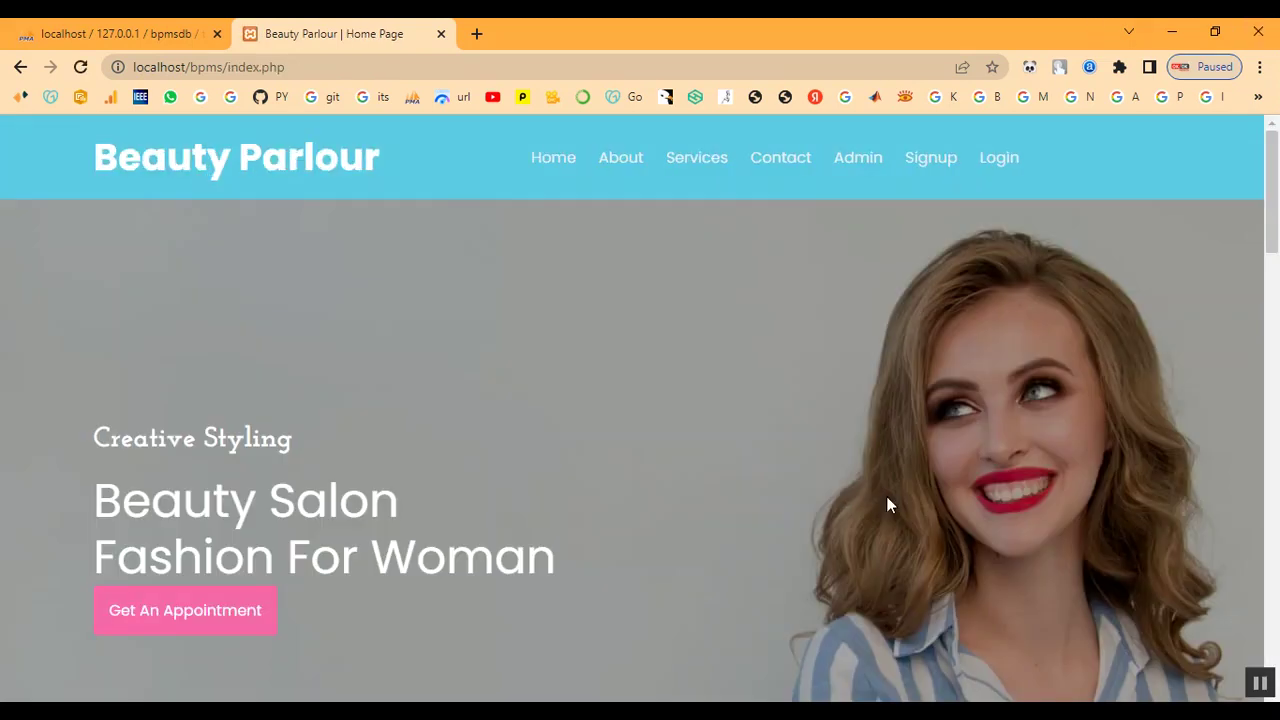
scroll(684, 420, down, 3)
scroll(684, 420, up, 3)
click(697, 160)
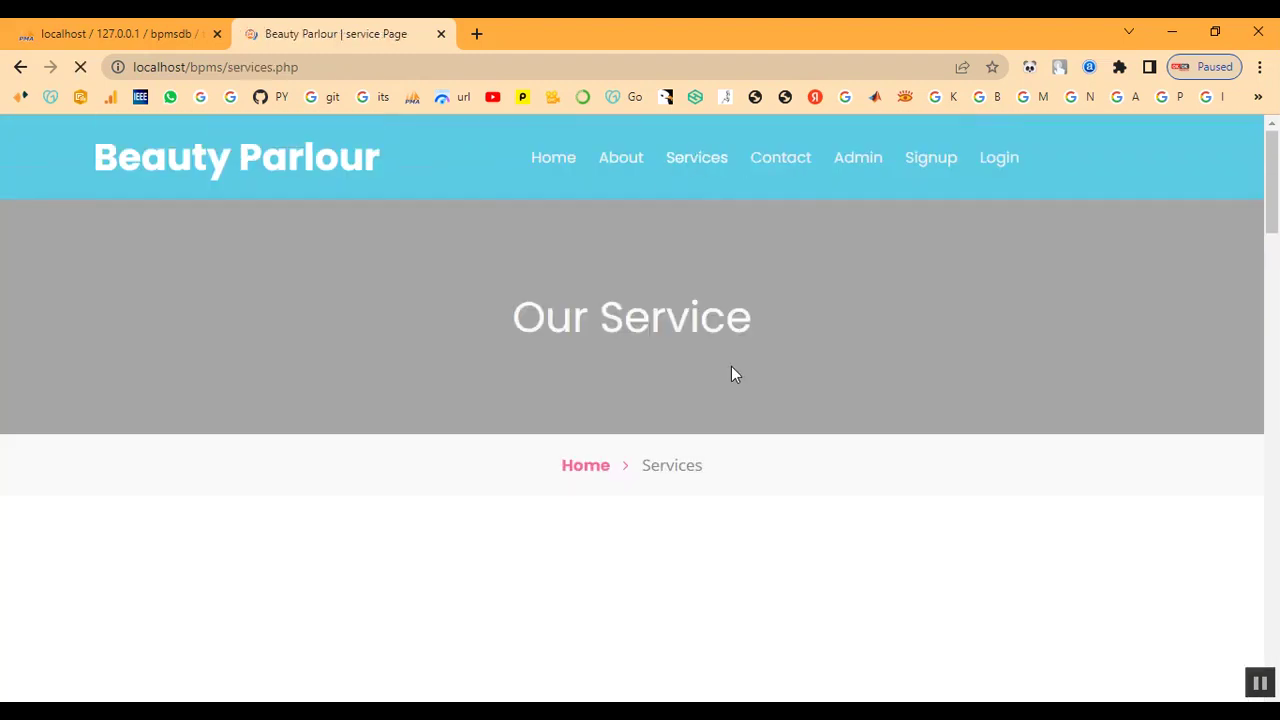
scroll(731, 374, down, 6)
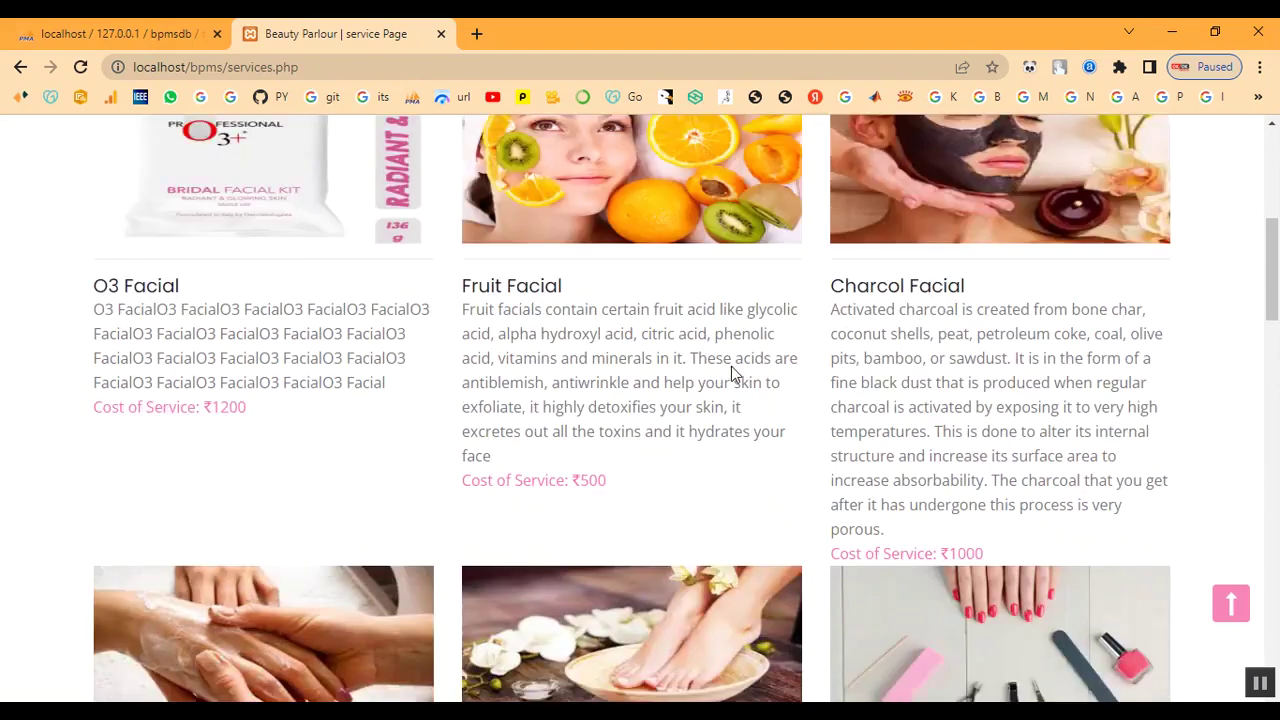
scroll(731, 374, down, 12)
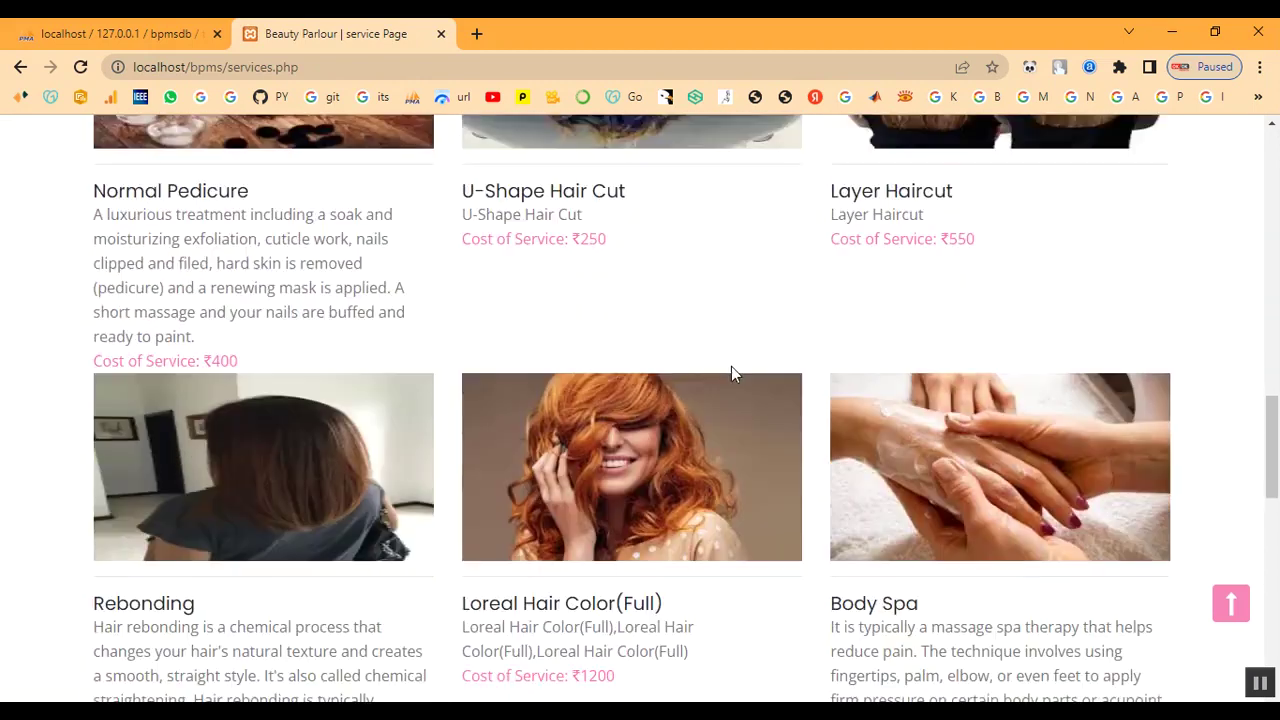
scroll(731, 374, down, 3)
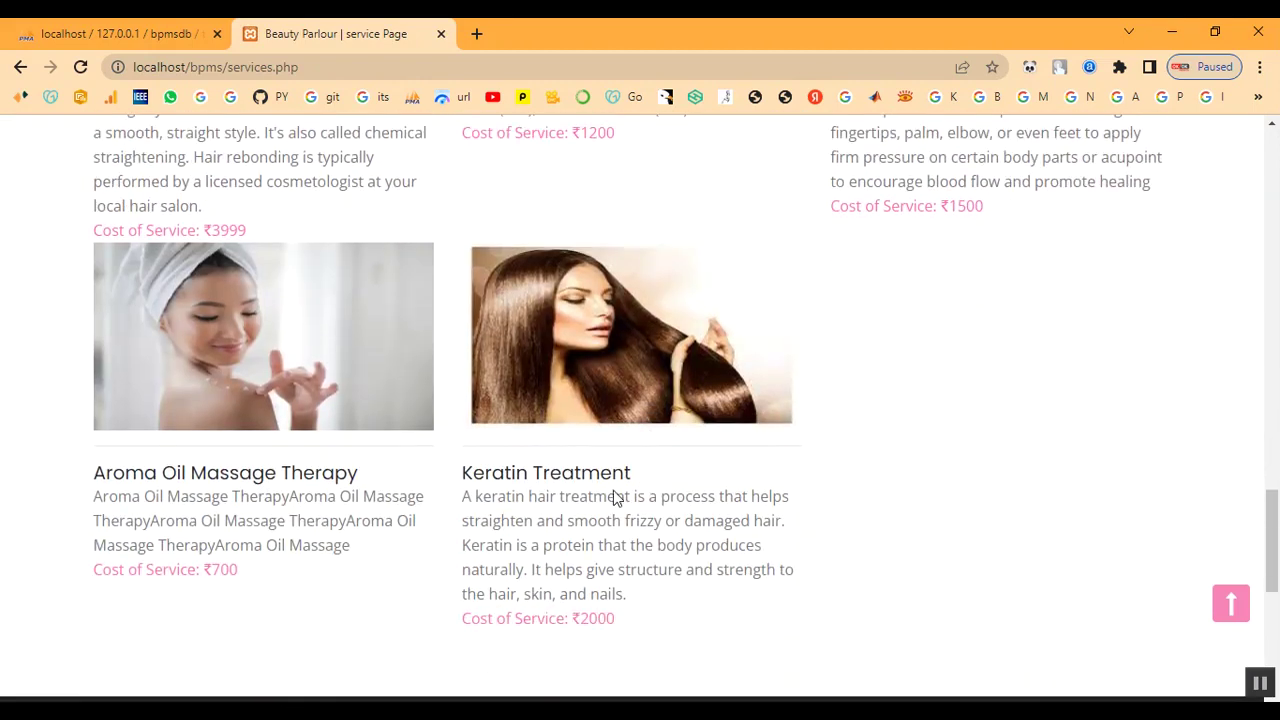
drag(461, 481, 680, 609)
click(990, 578)
Scroll back to the top and go to the Signup page's registration form
scroll(945, 458, up, 2)
scroll(945, 458, down, 5)
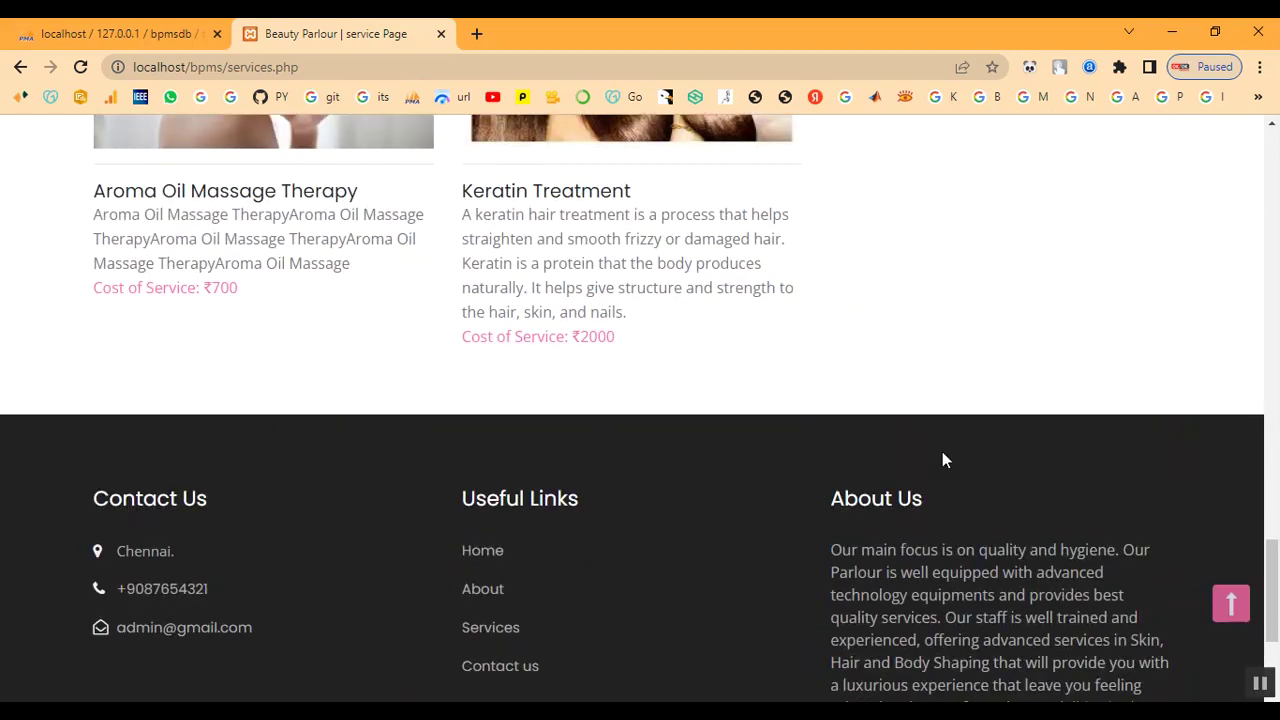
scroll(943, 459, up, 12)
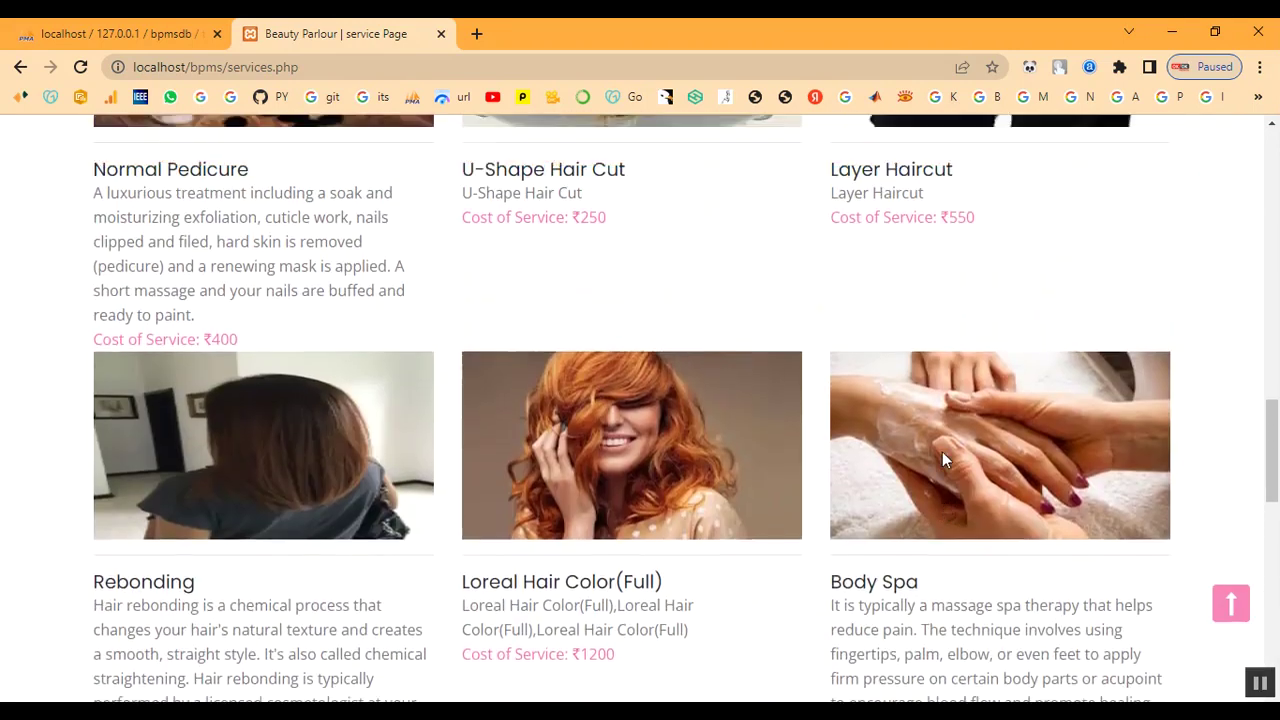
scroll(943, 459, up, 8)
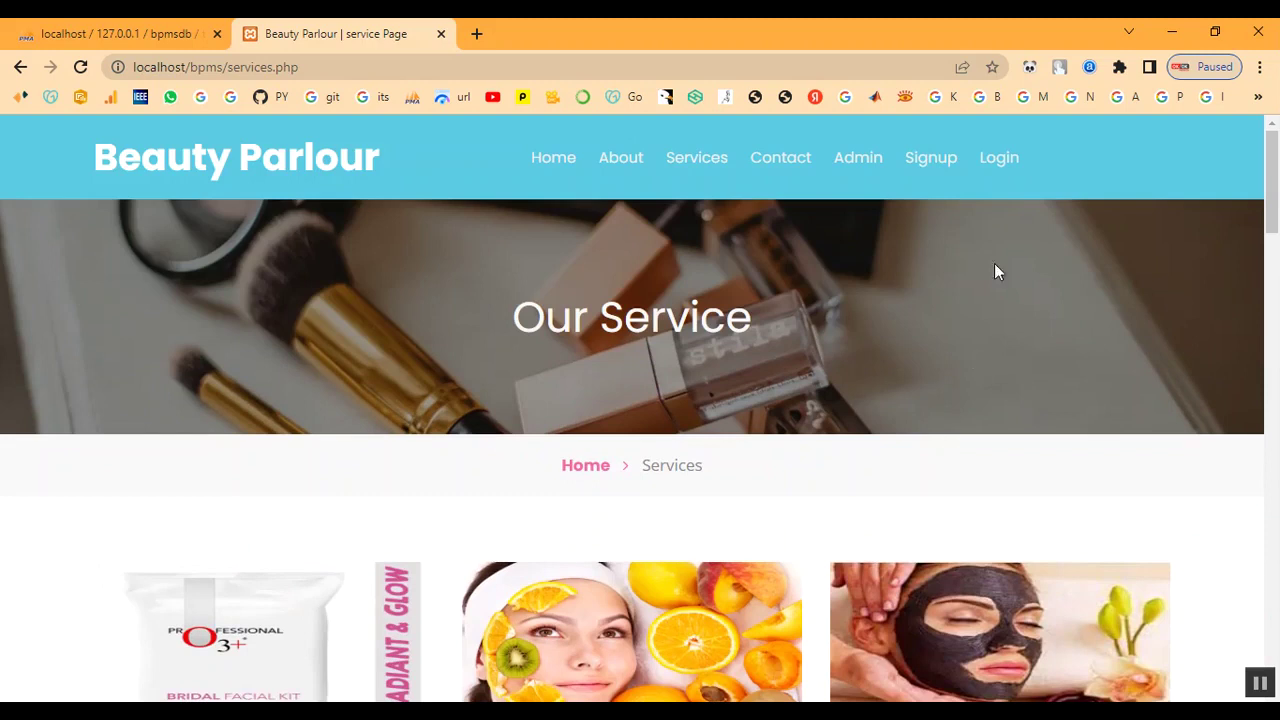
click(946, 166)
scroll(594, 397, down, 3)
scroll(640, 360, down, 1)
Enter the customer's first name, last name, mobile number and e-mail address
click(655, 309)
text(abi)
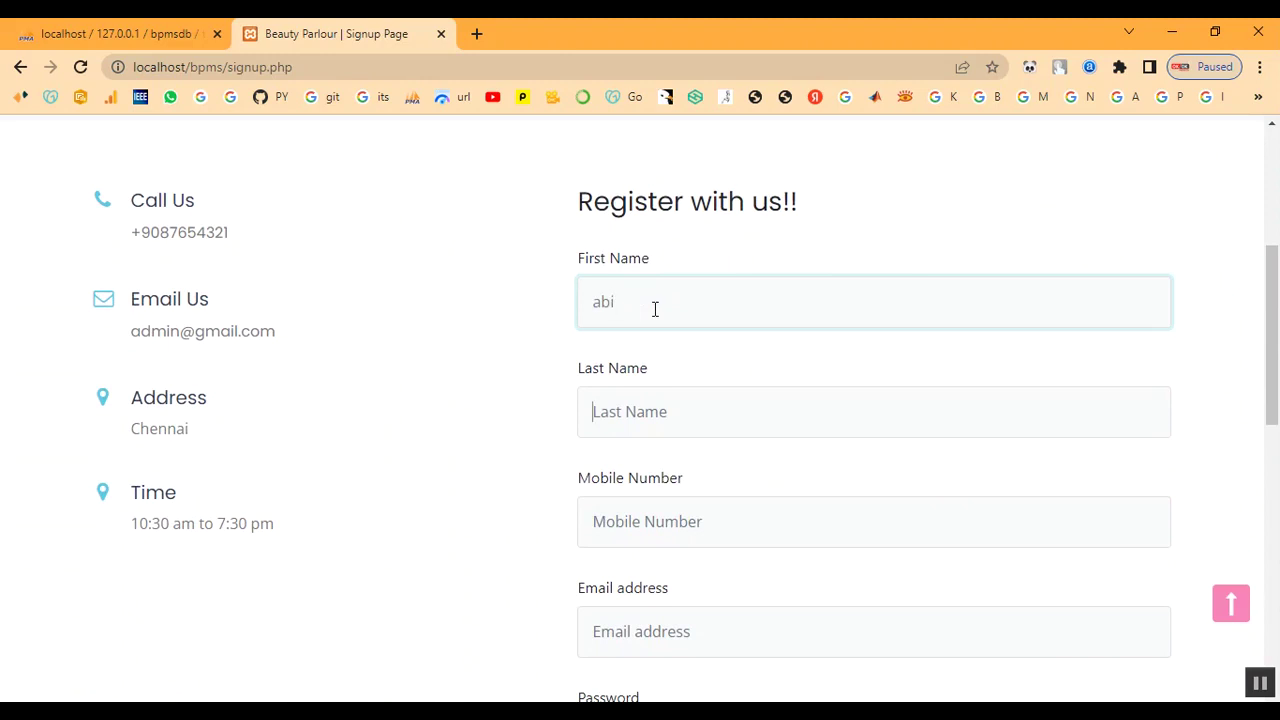
key(Tab)
text(a)
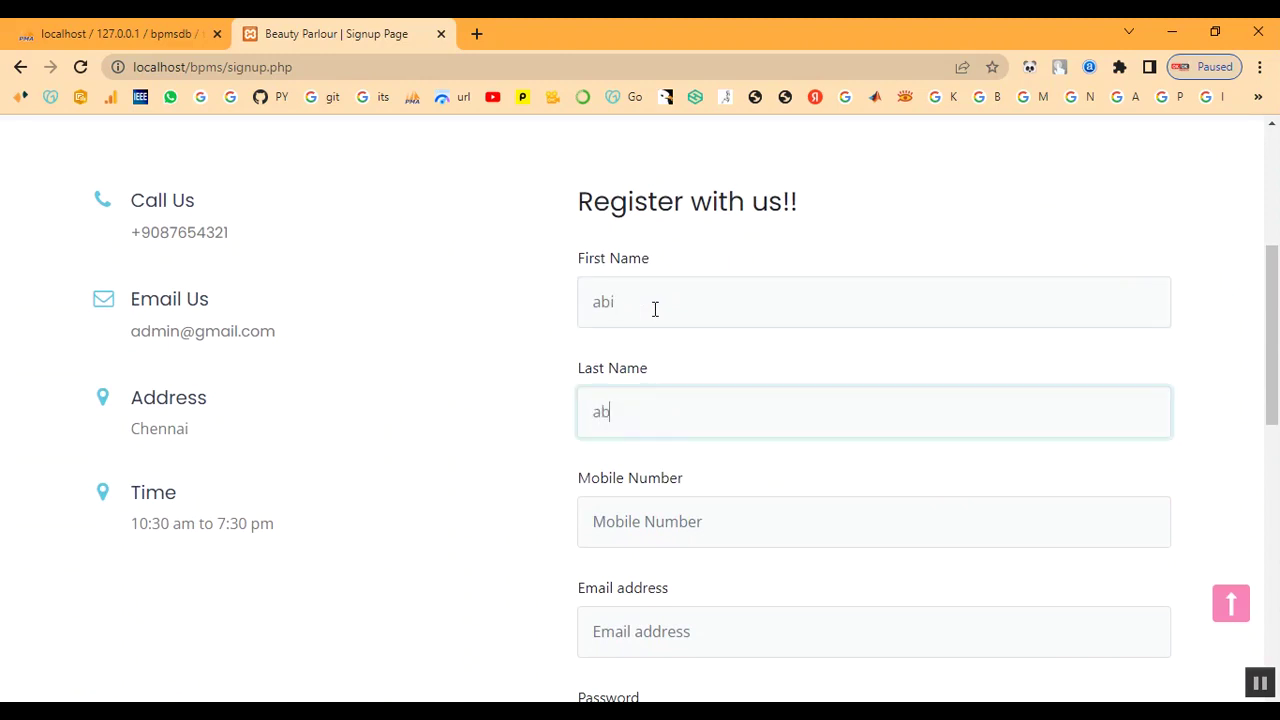
key(Tab)
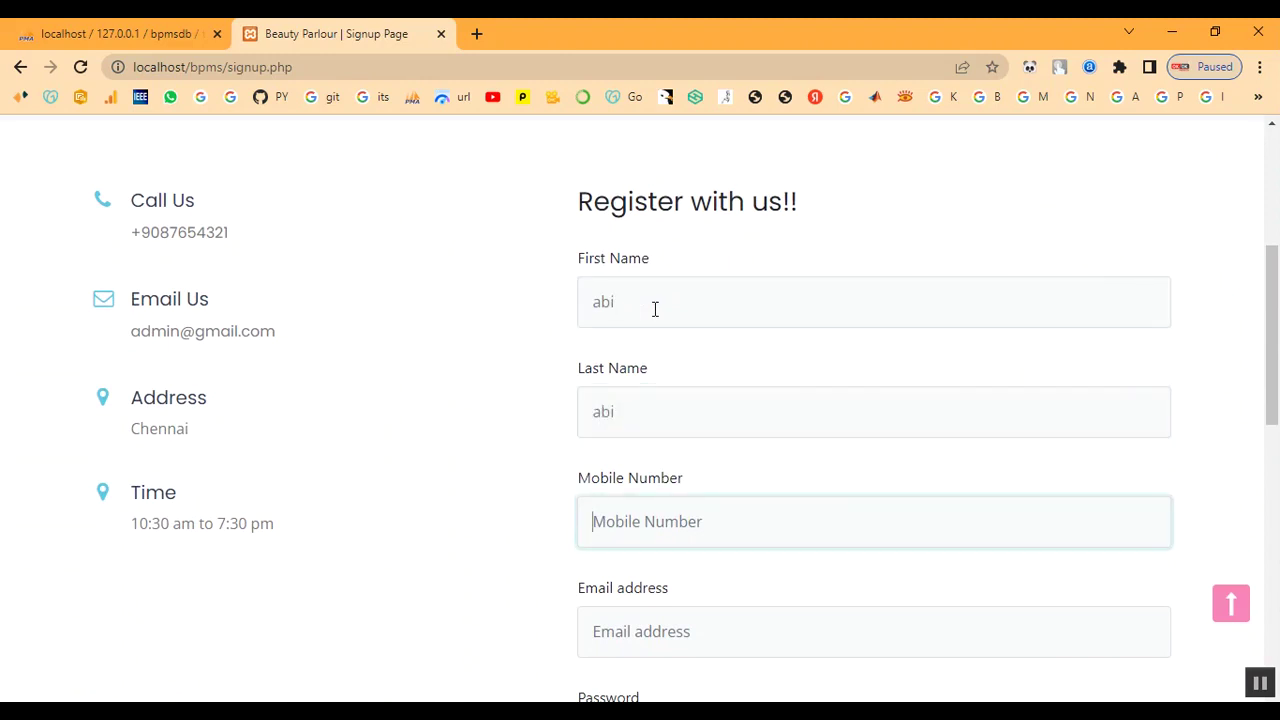
text(7)
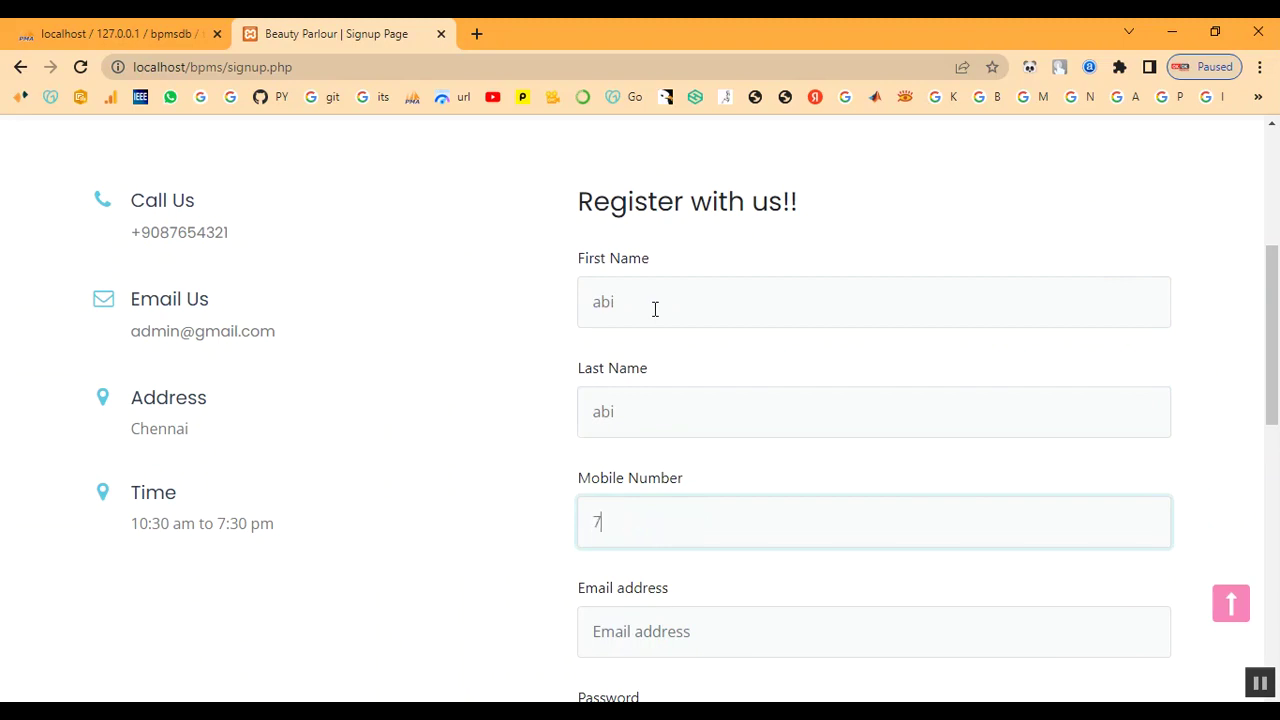
text(890654321)
key(Tab)
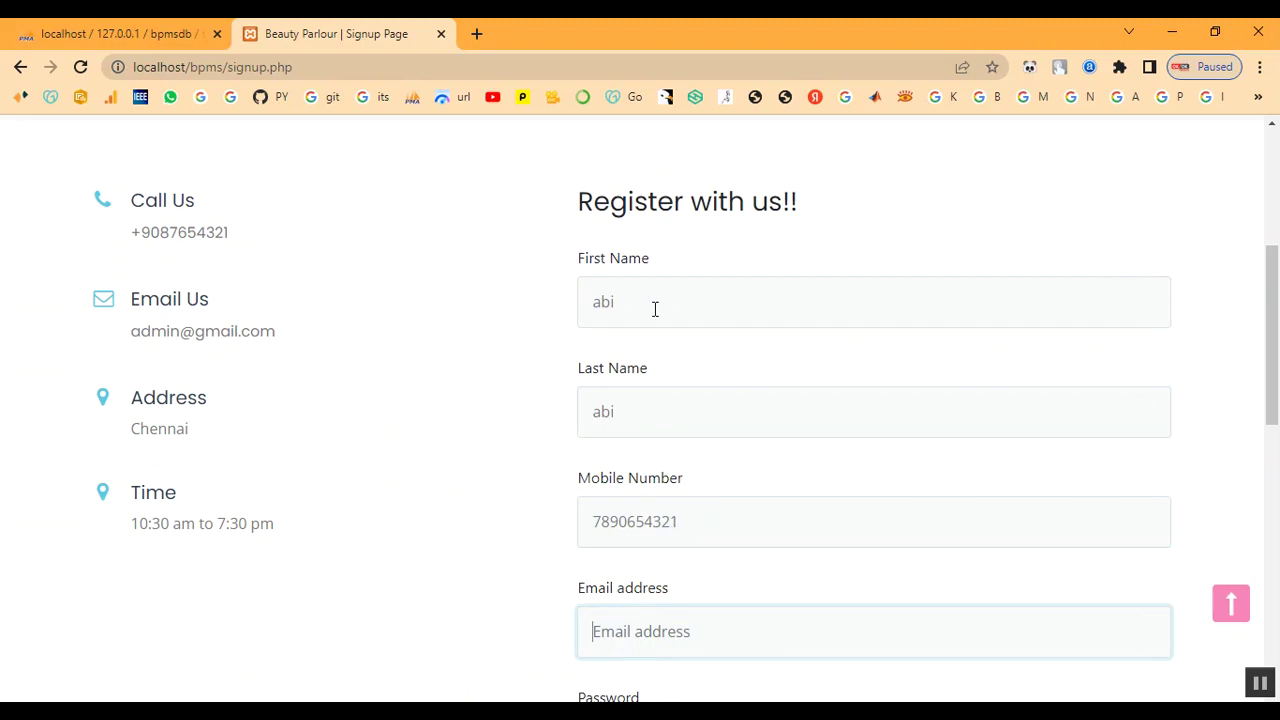
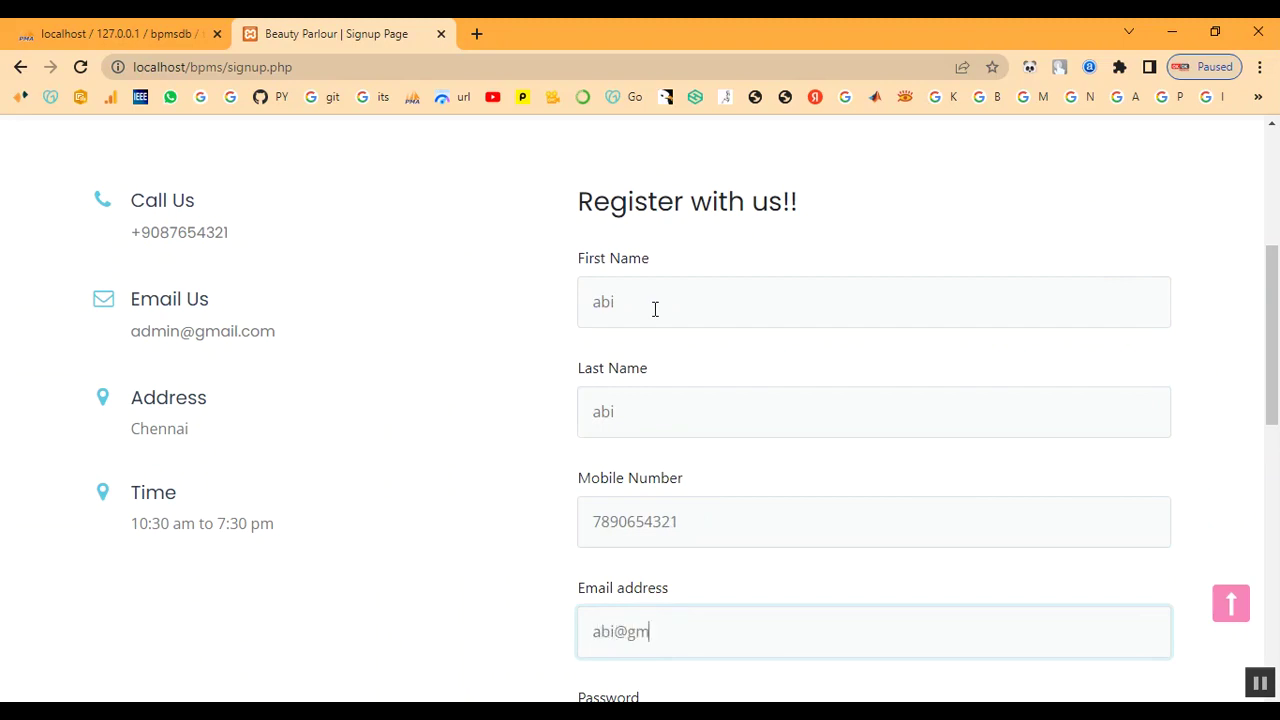
Set and repeat the account password, submit the signup, and dismiss the success alert
key(Tab)
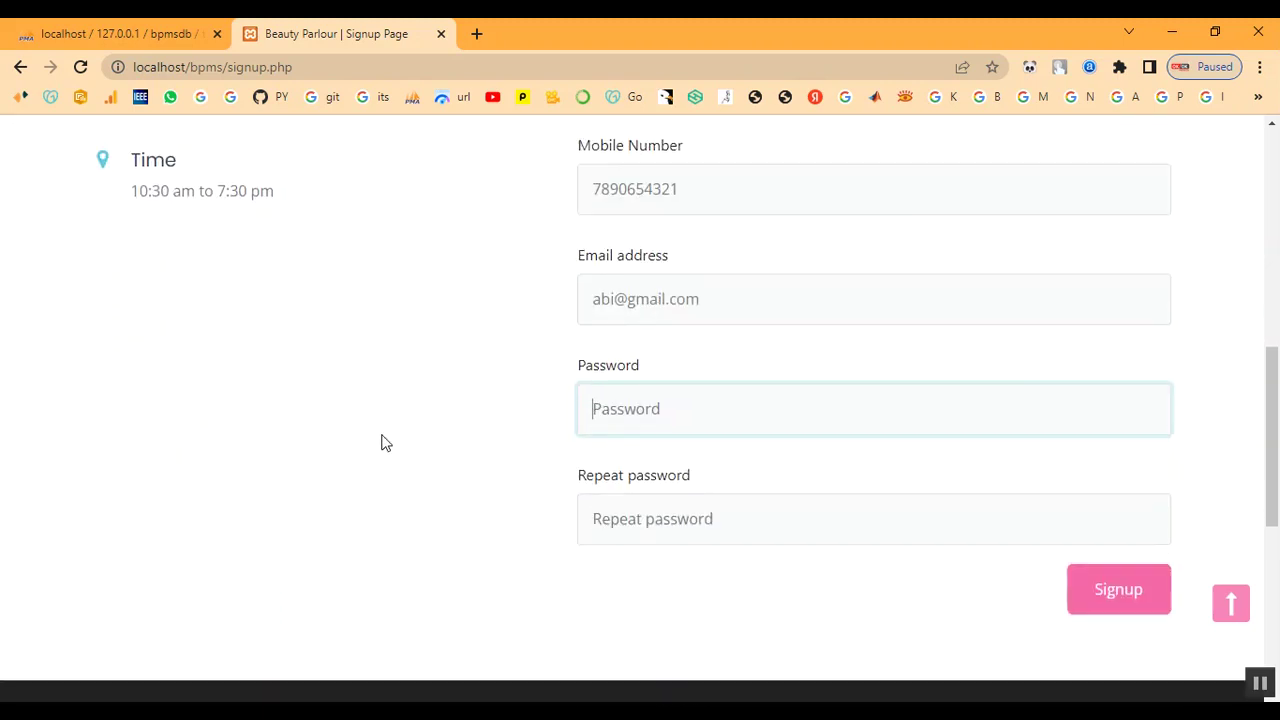
text(ab)
key(BackSpace)
key(BackSpace)
key(BackSpace)
key(BackSpace)
key(BackSpace)
text(ab)
key(Tab)
text(ab)
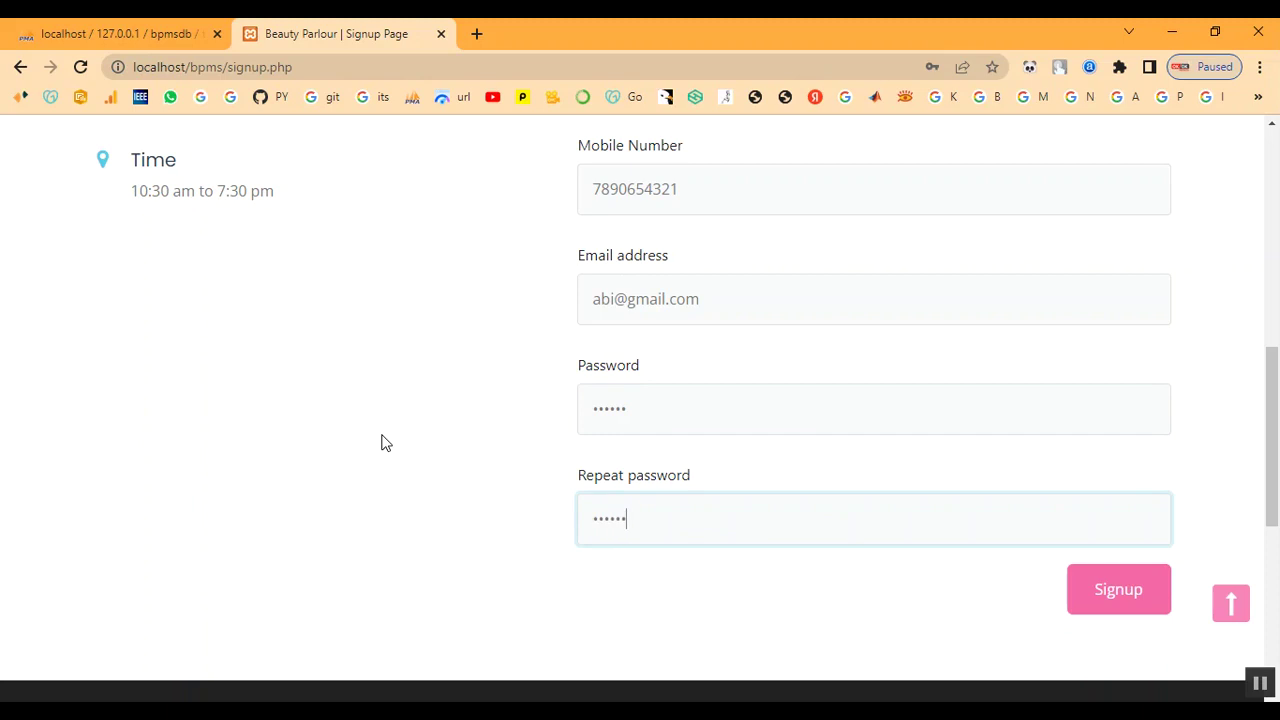
click(1157, 620)
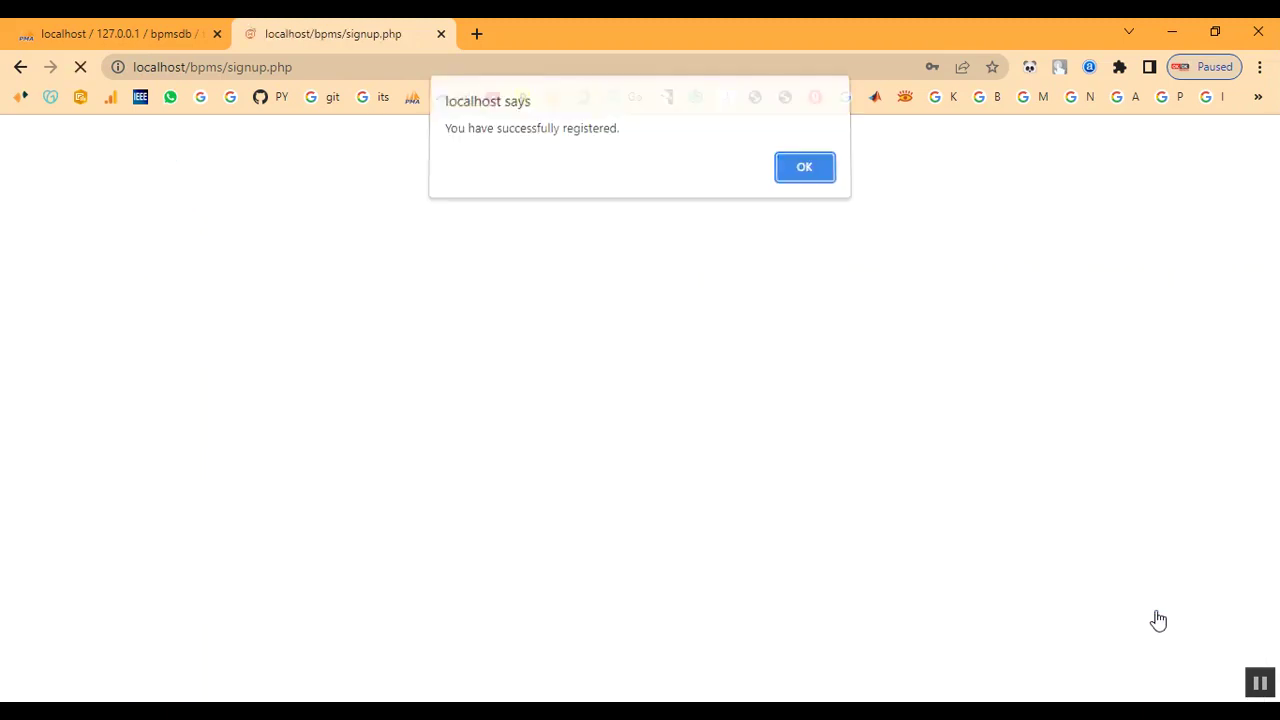
click(810, 176)
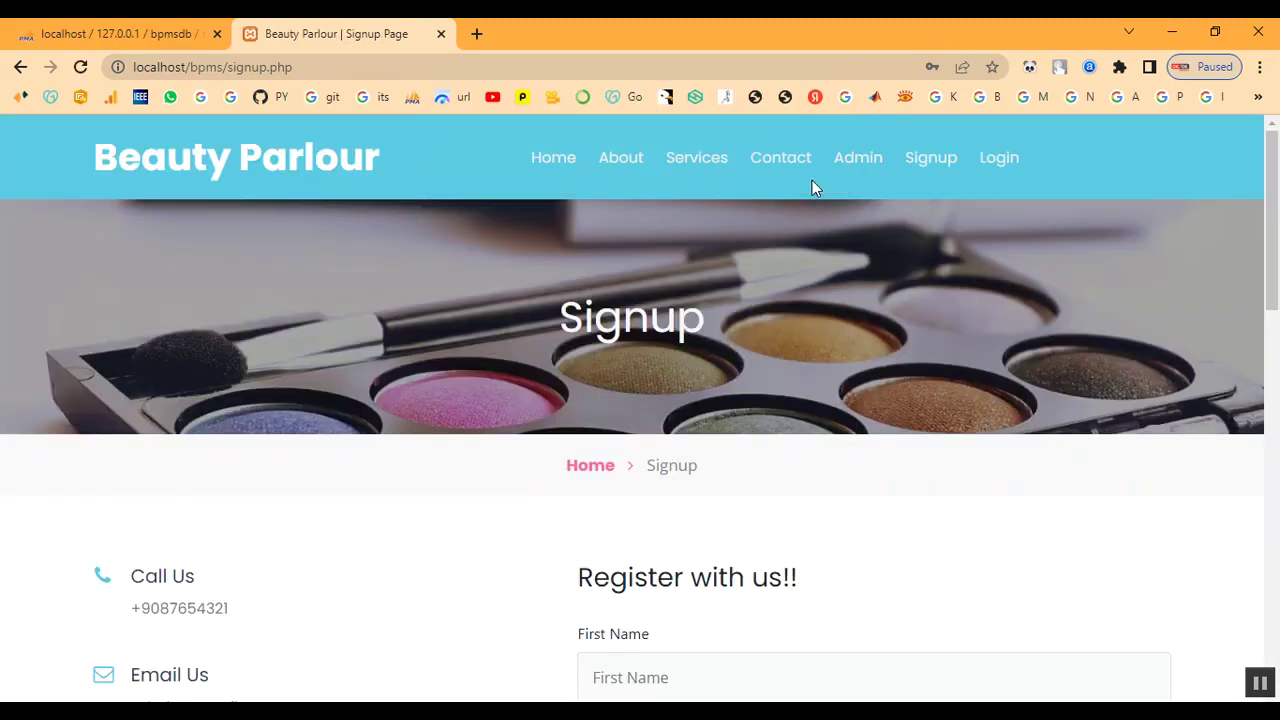
Log in on the customer login page with the registered e-mail and password
scroll(810, 350, down, 2)
scroll(900, 280, up, 2)
click(987, 163)
scroll(827, 365, down, 1)
click(715, 489)
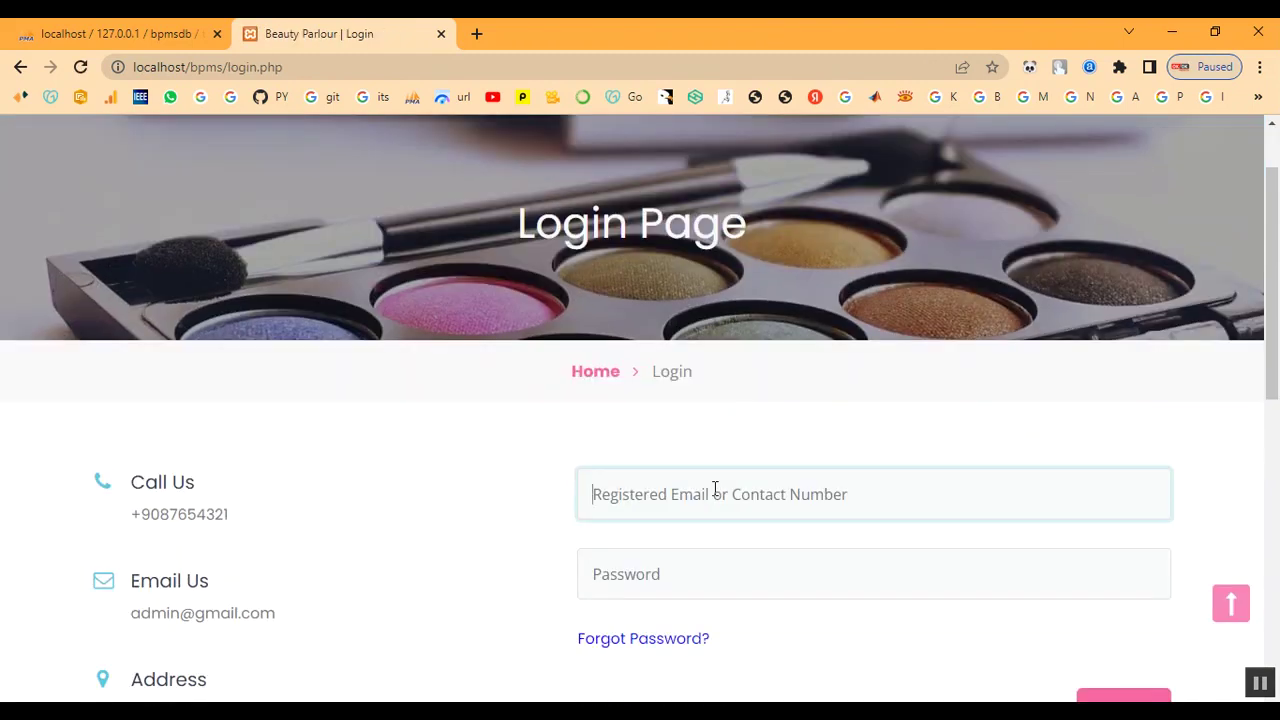
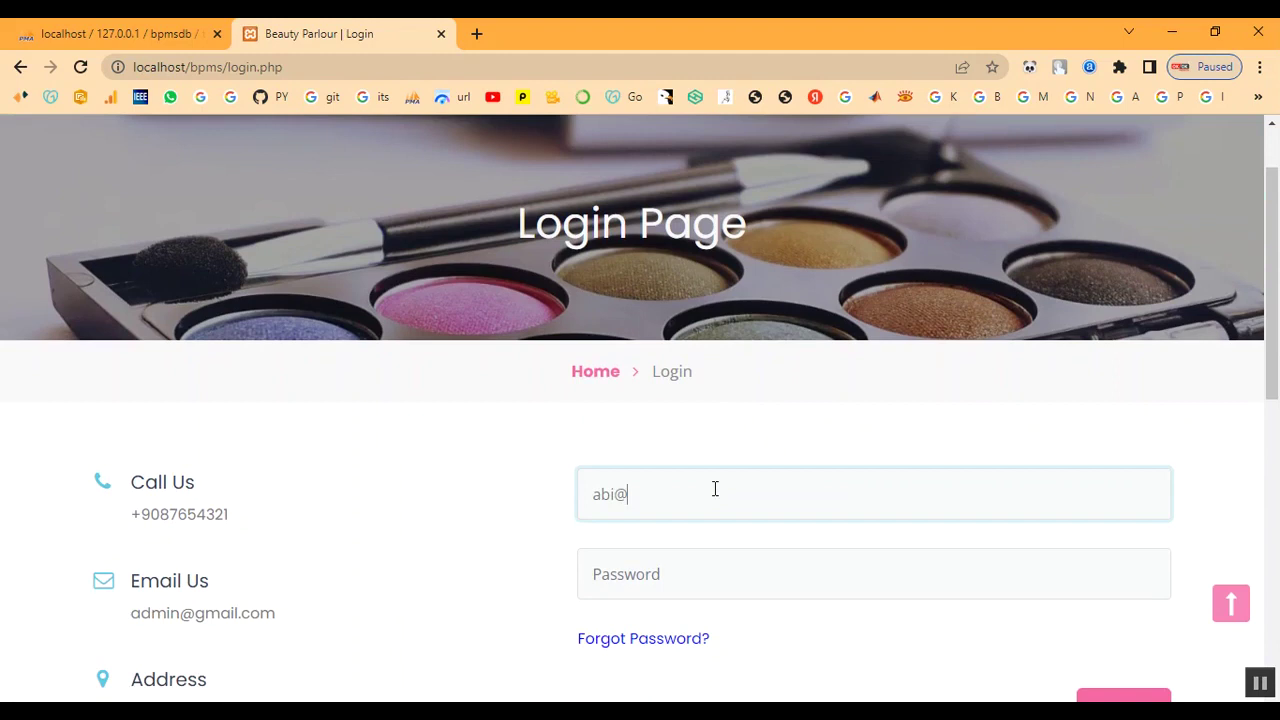
key(Tab)
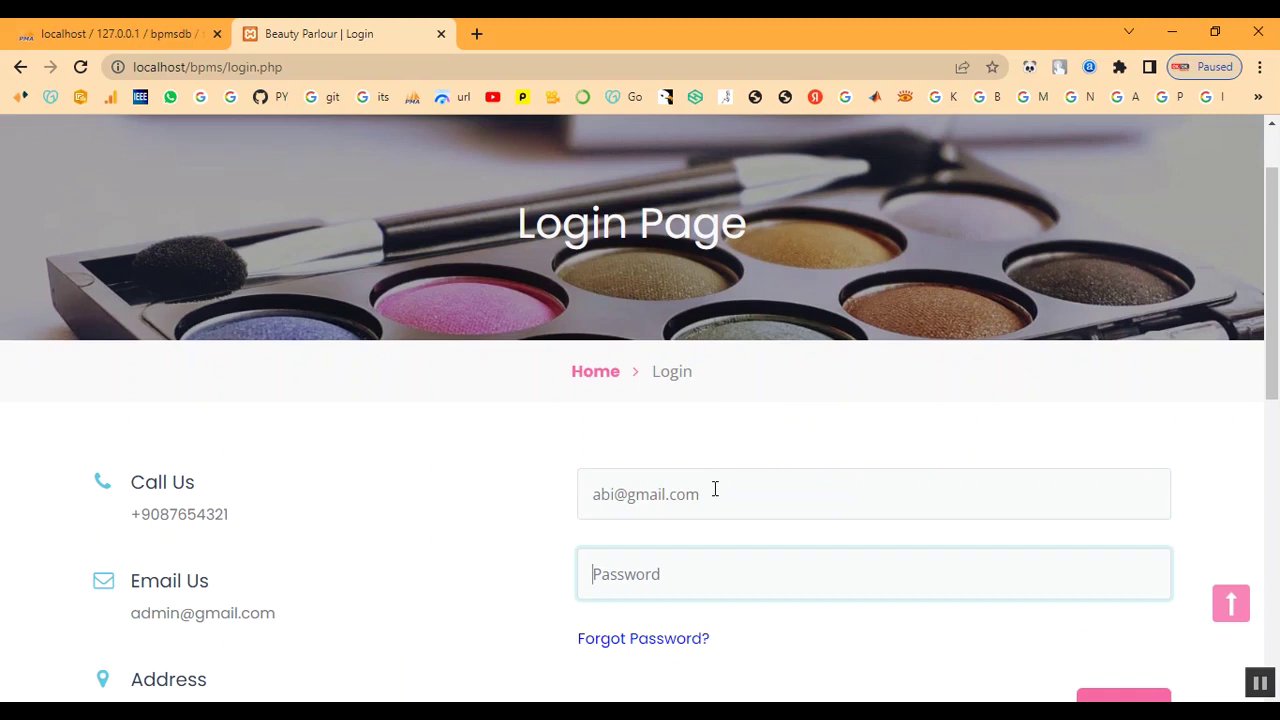
text(12)
scroll(725, 520, down, 2)
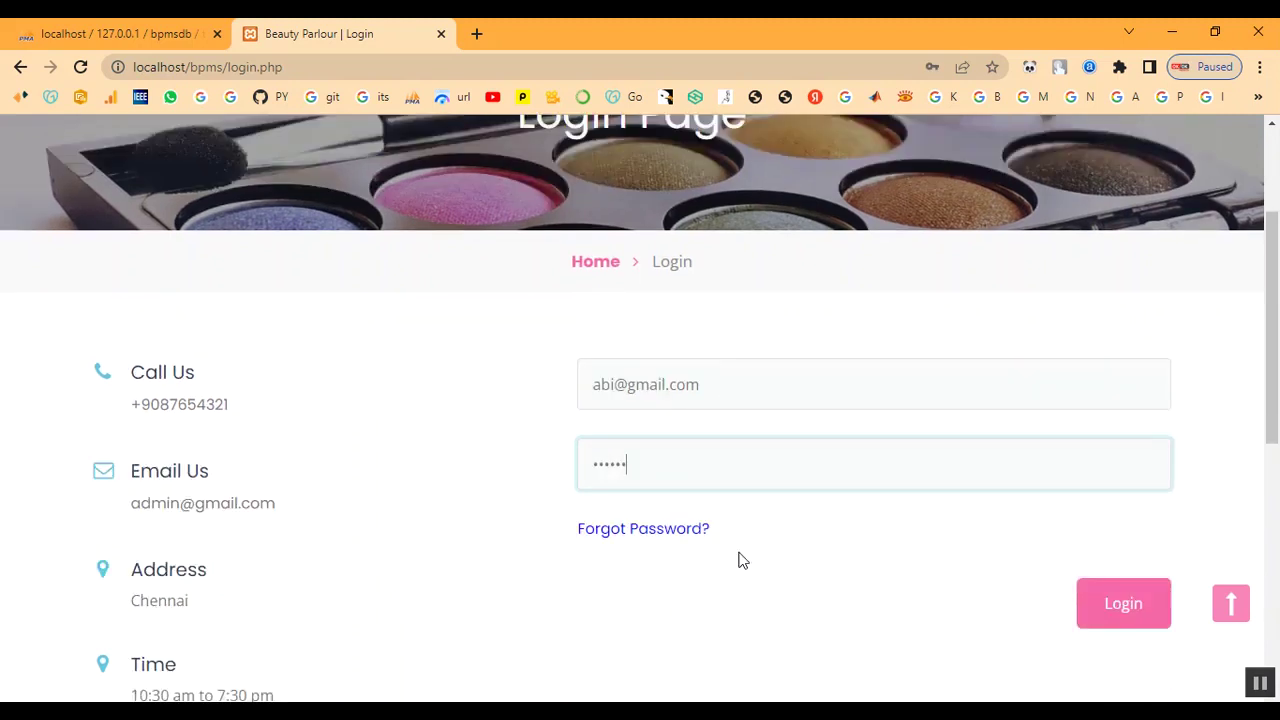
click(1109, 543)
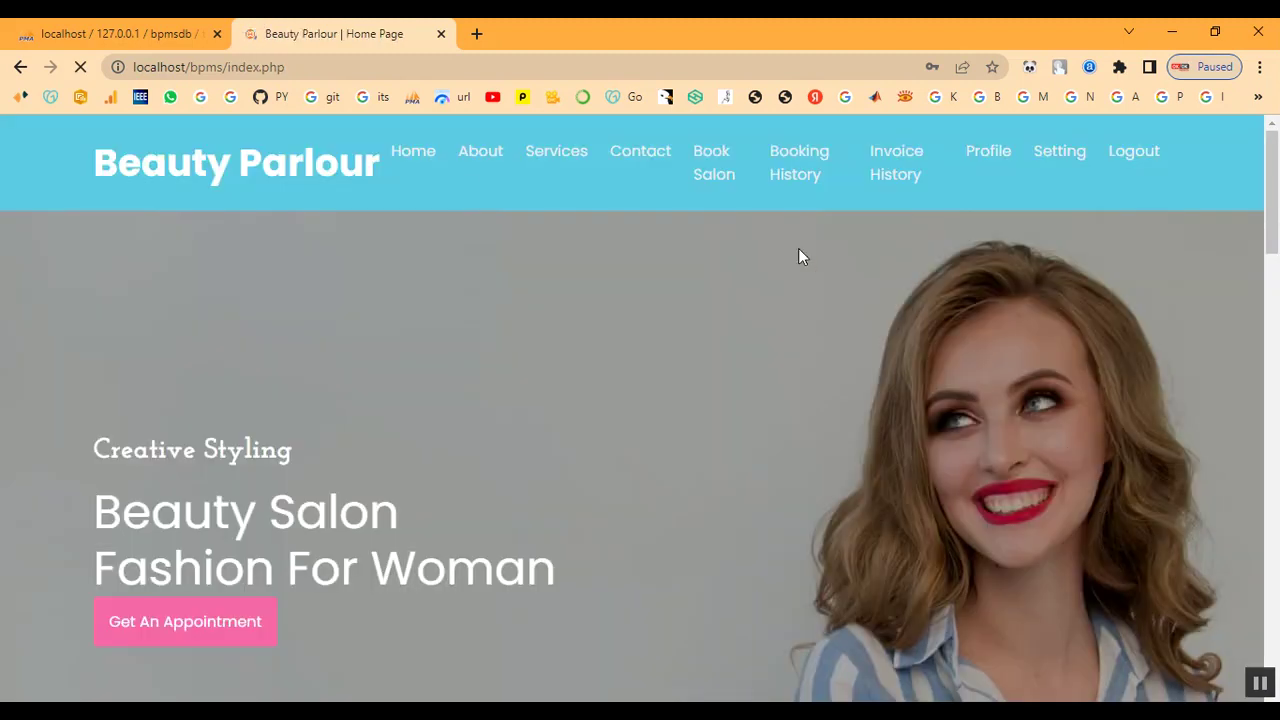
Scroll through the Services page to see each service's cost
click(537, 162)
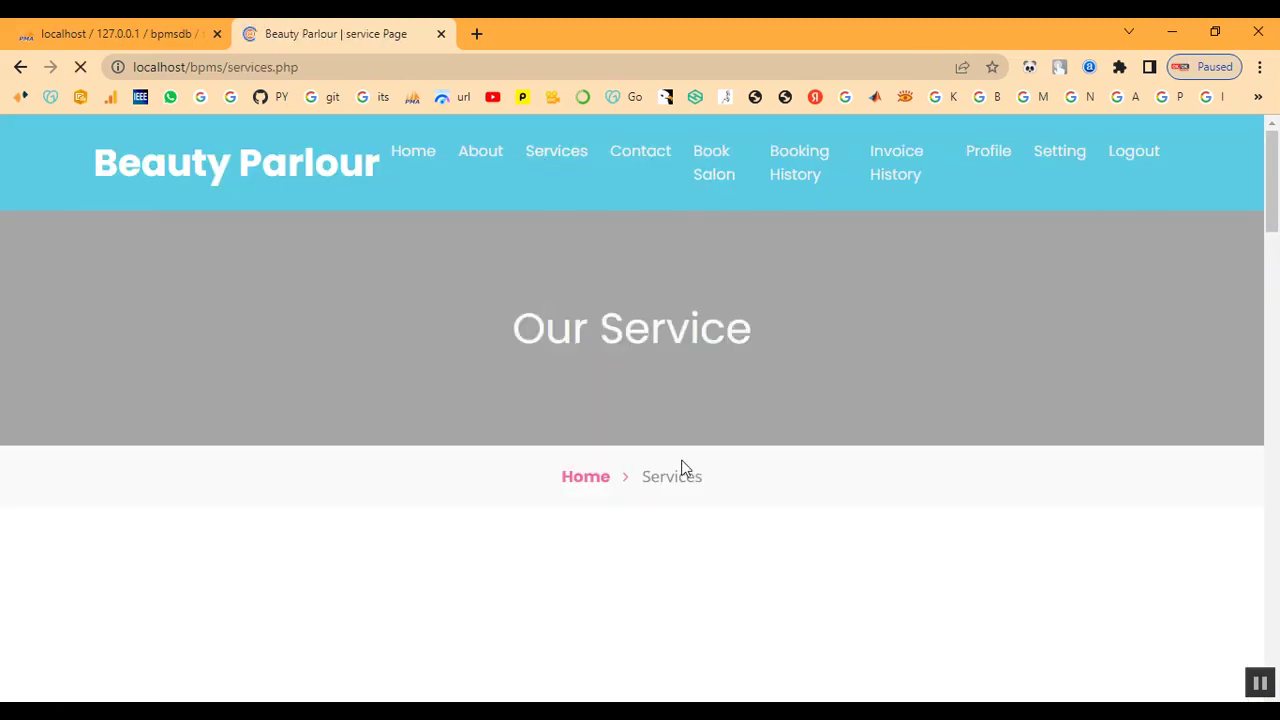
scroll(677, 490, down, 5)
scroll(677, 490, down, 15)
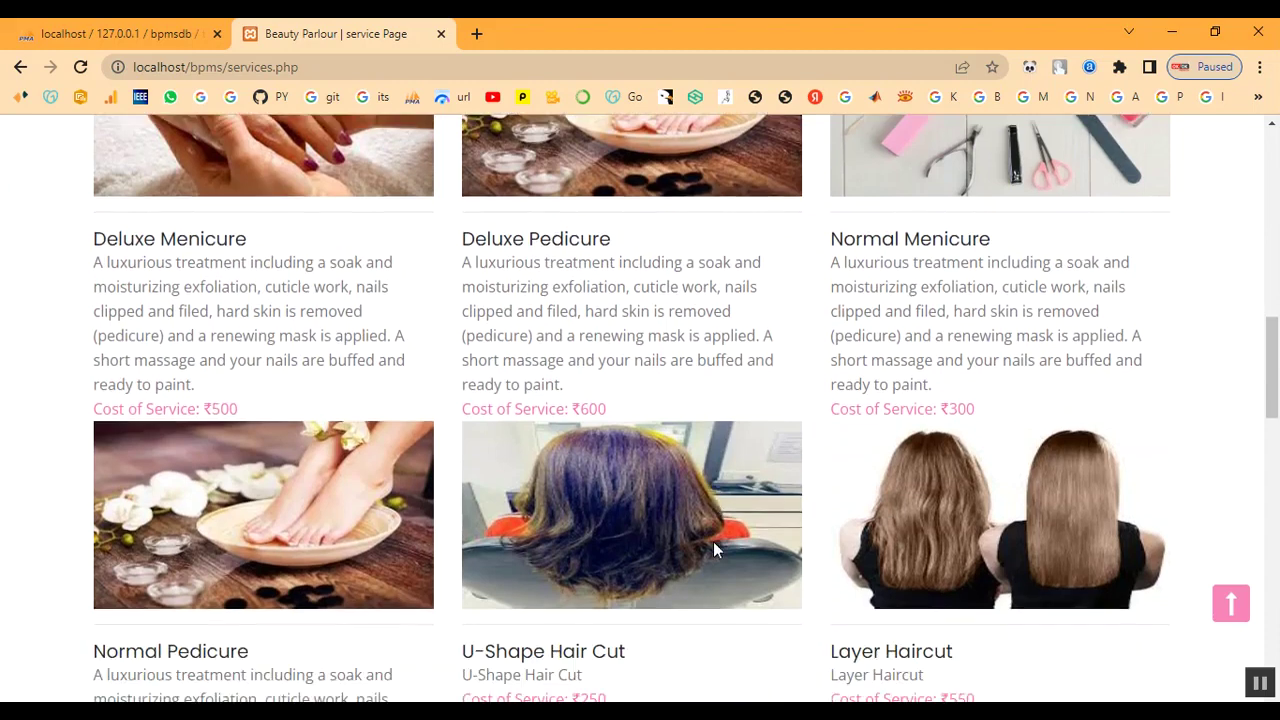
scroll(825, 515, up, 18)
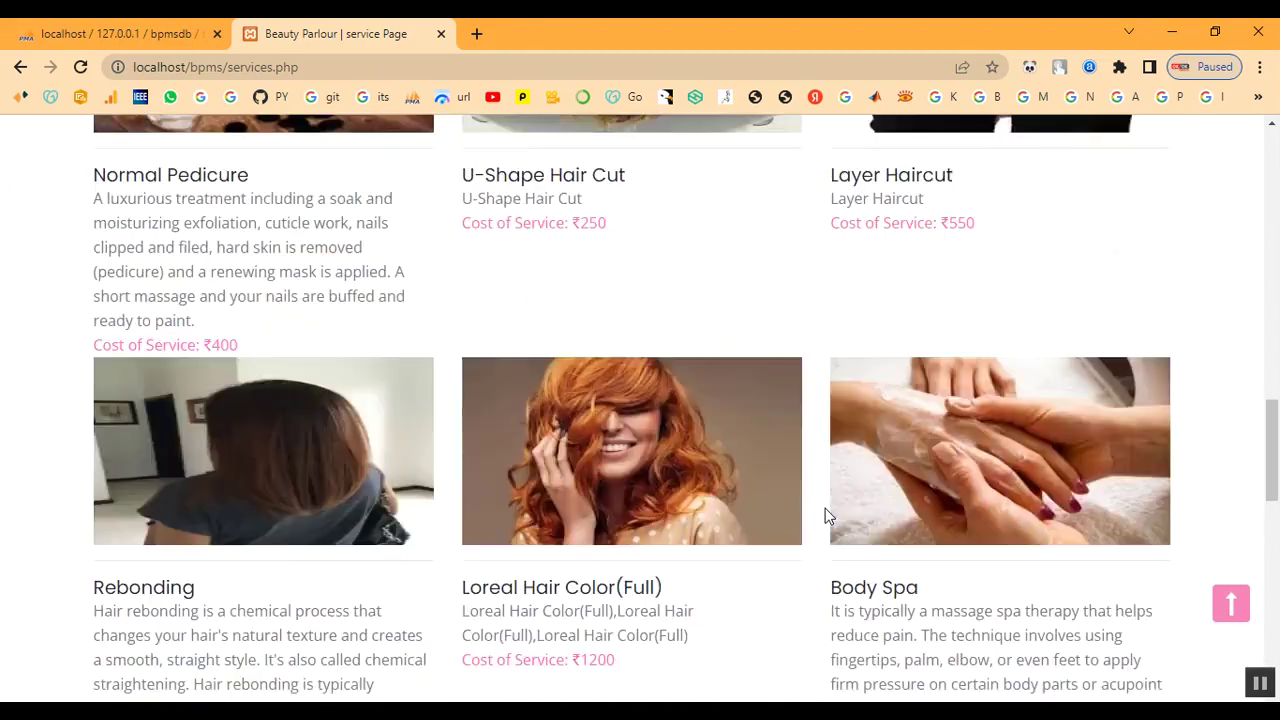
Go to the appointment booking page and pick 02/10/2023 as the appointment date
scroll(825, 515, up, 3)
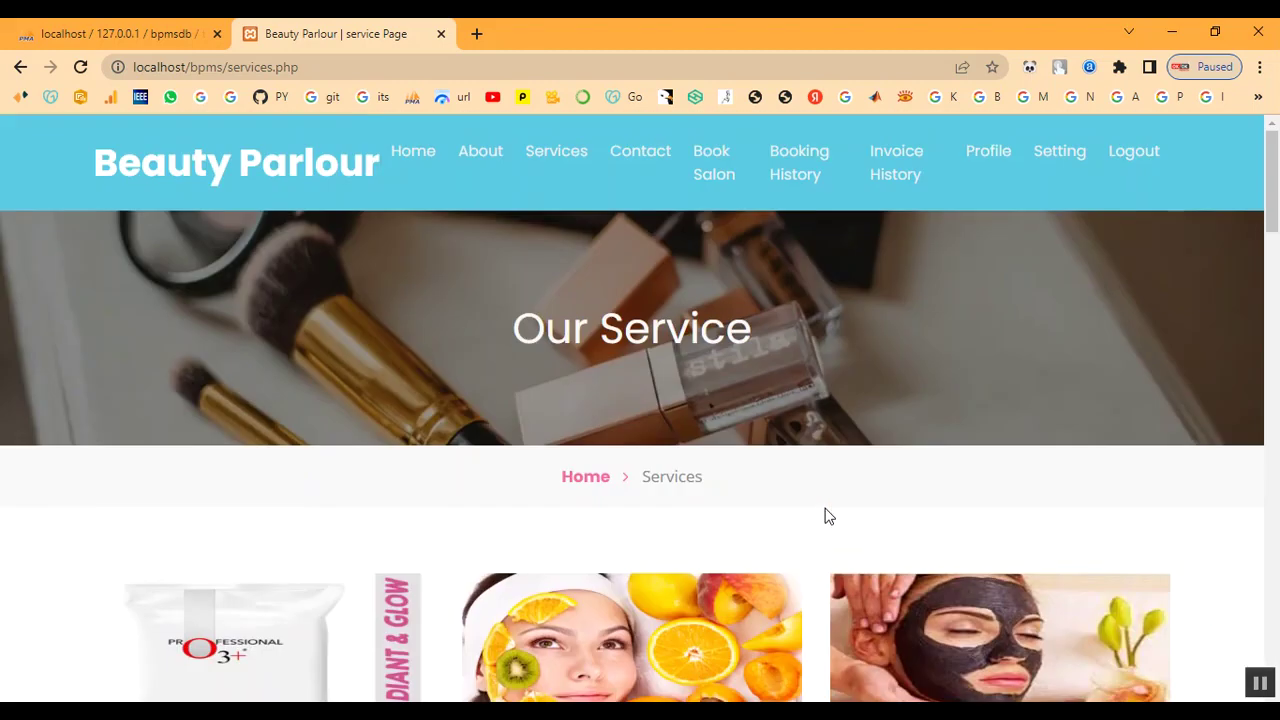
click(709, 173)
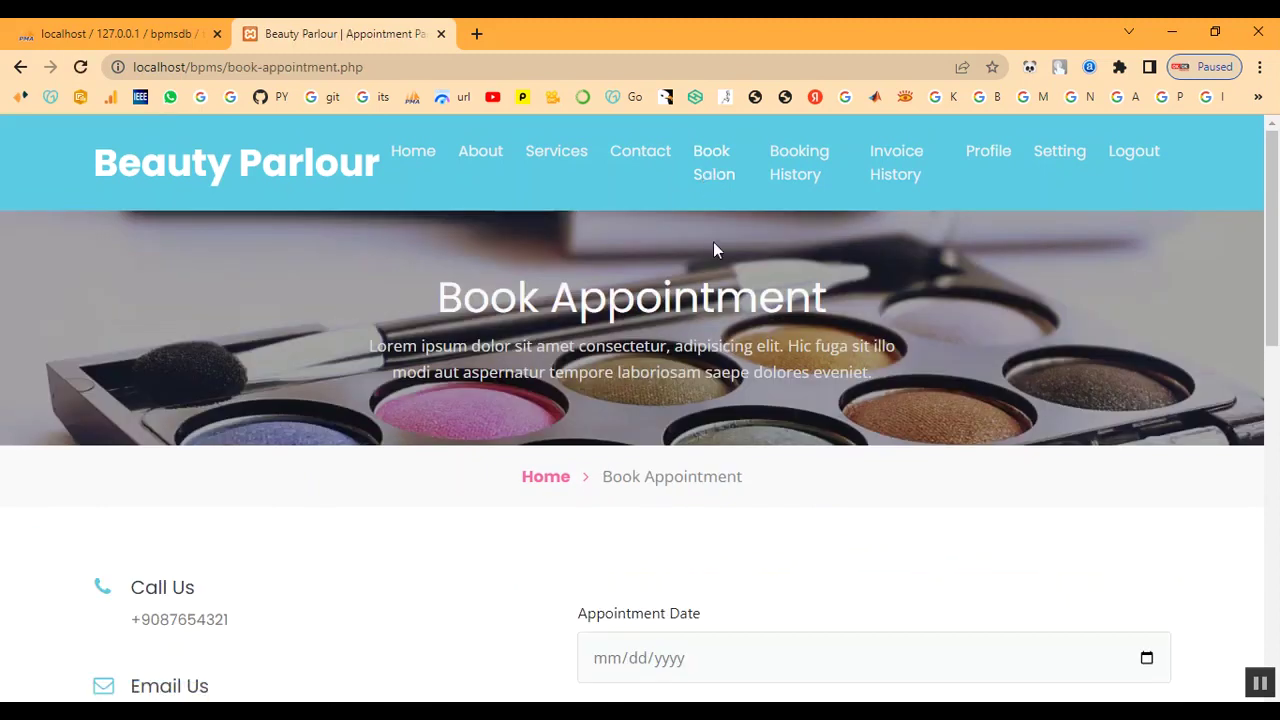
scroll(840, 428, down, 4)
click(1147, 283)
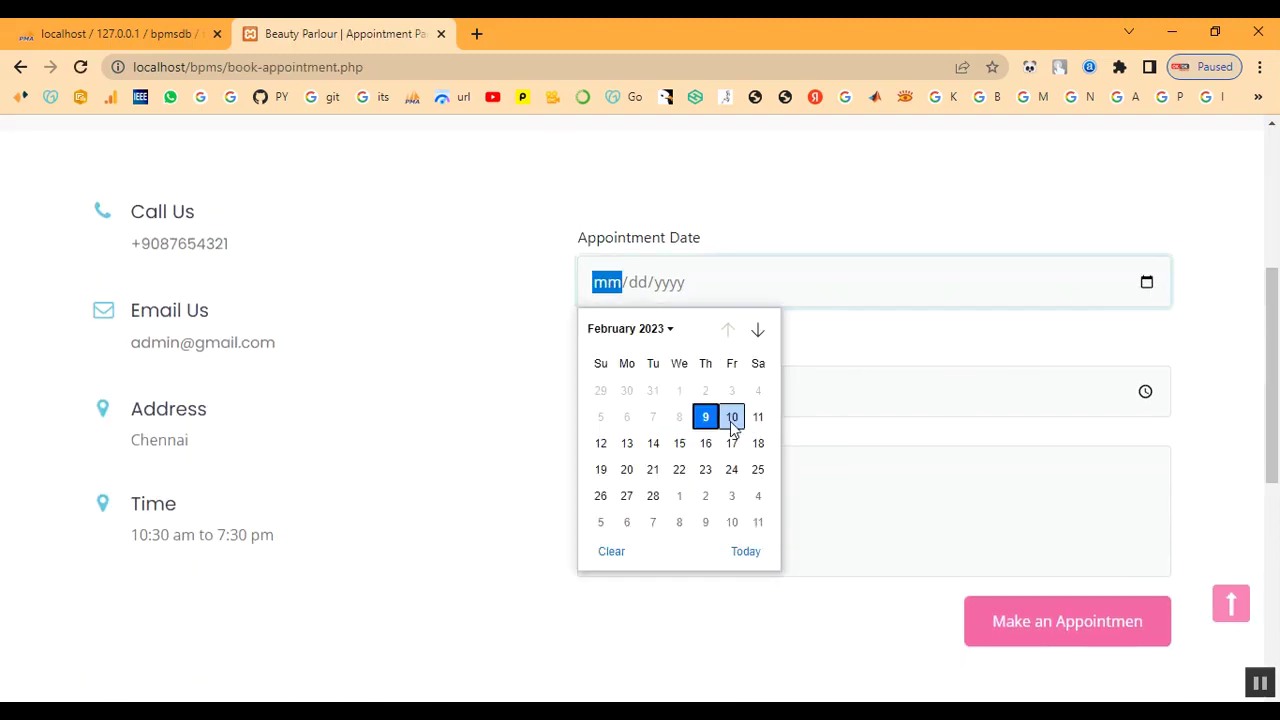
click(732, 419)
Set the appointment time to 10:00 AM in the time picker
click(1145, 391)
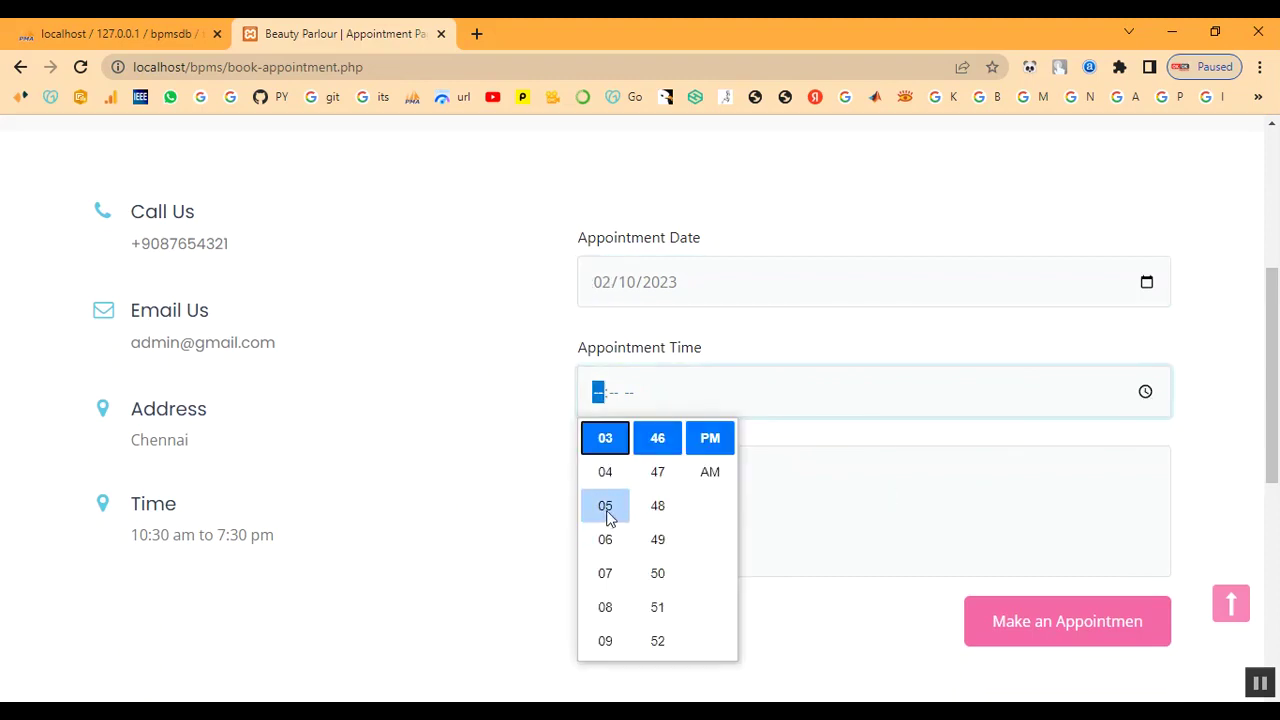
scroll(610, 517, up, 2)
click(605, 471)
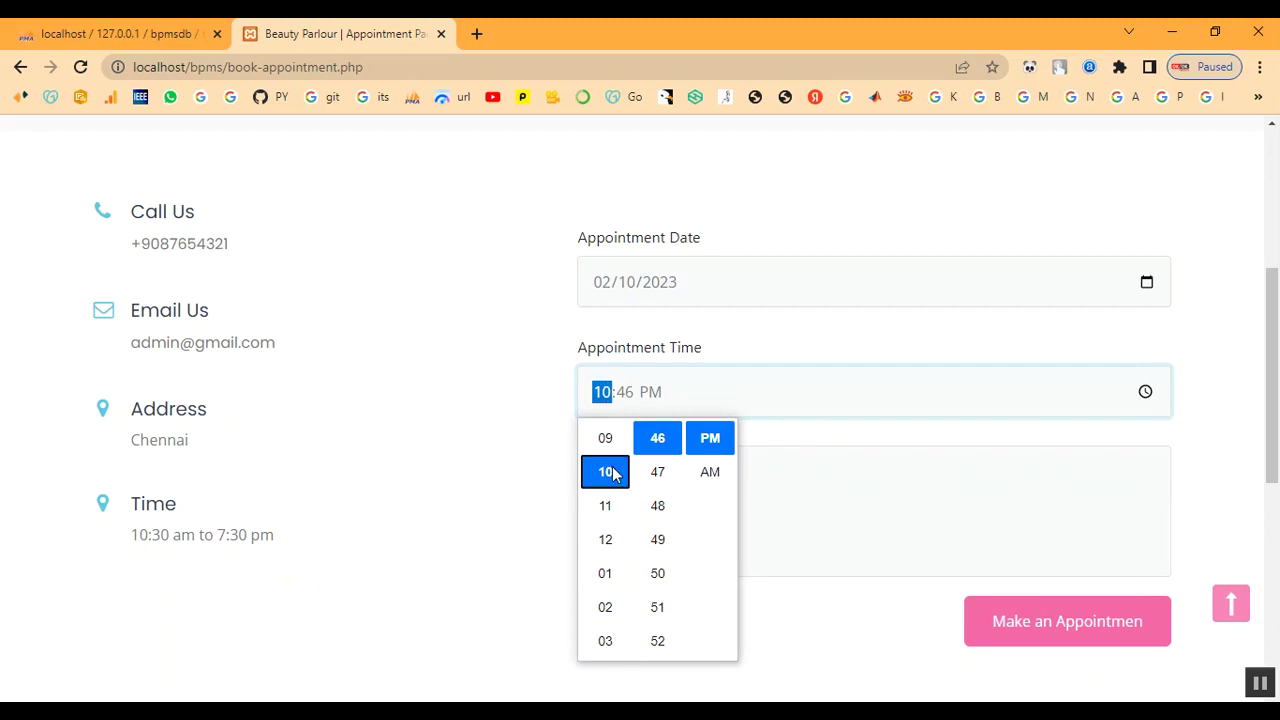
scroll(646, 489, up, 4)
scroll(650, 500, up, 7)
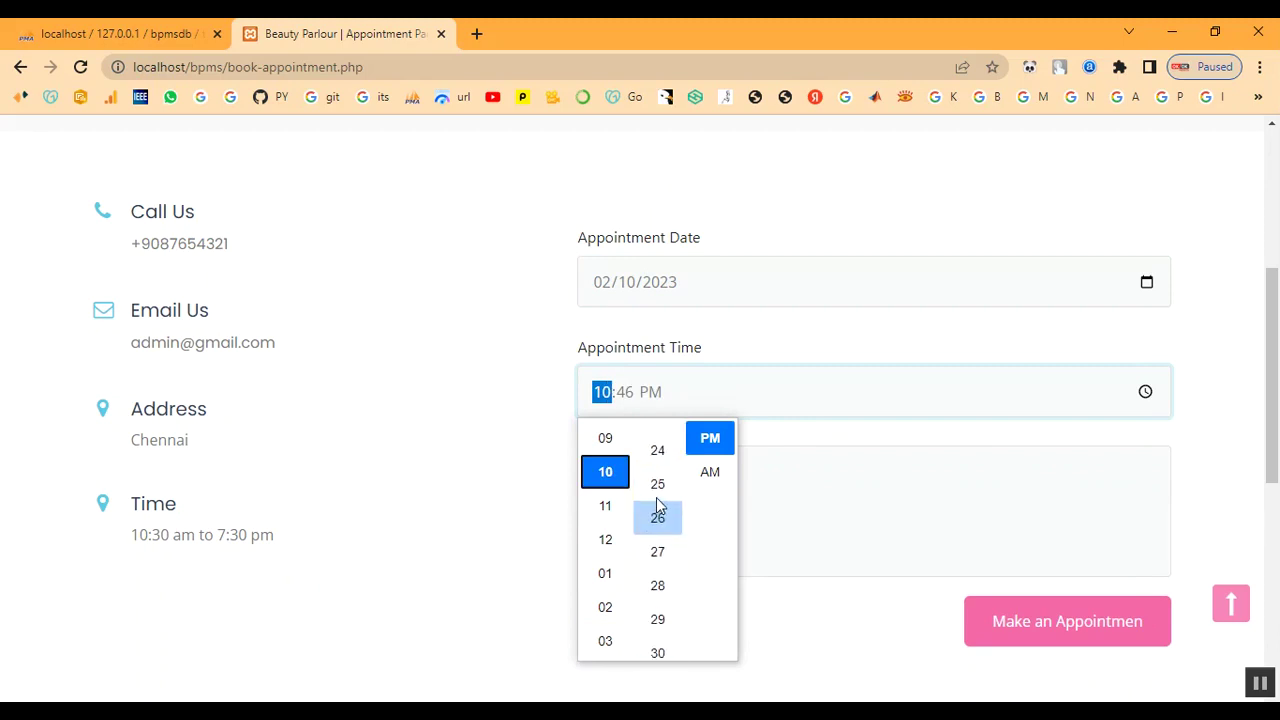
scroll(659, 507, up, 2)
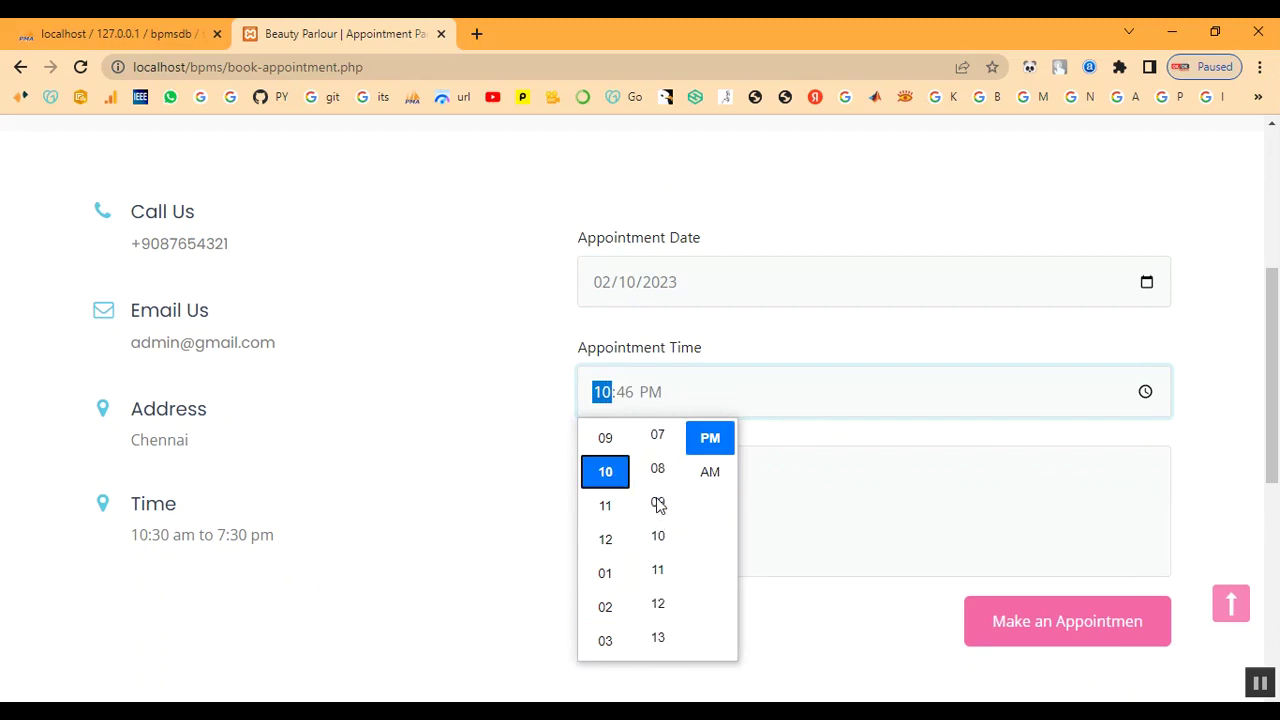
scroll(659, 500, up, 2)
scroll(659, 495, up, 2)
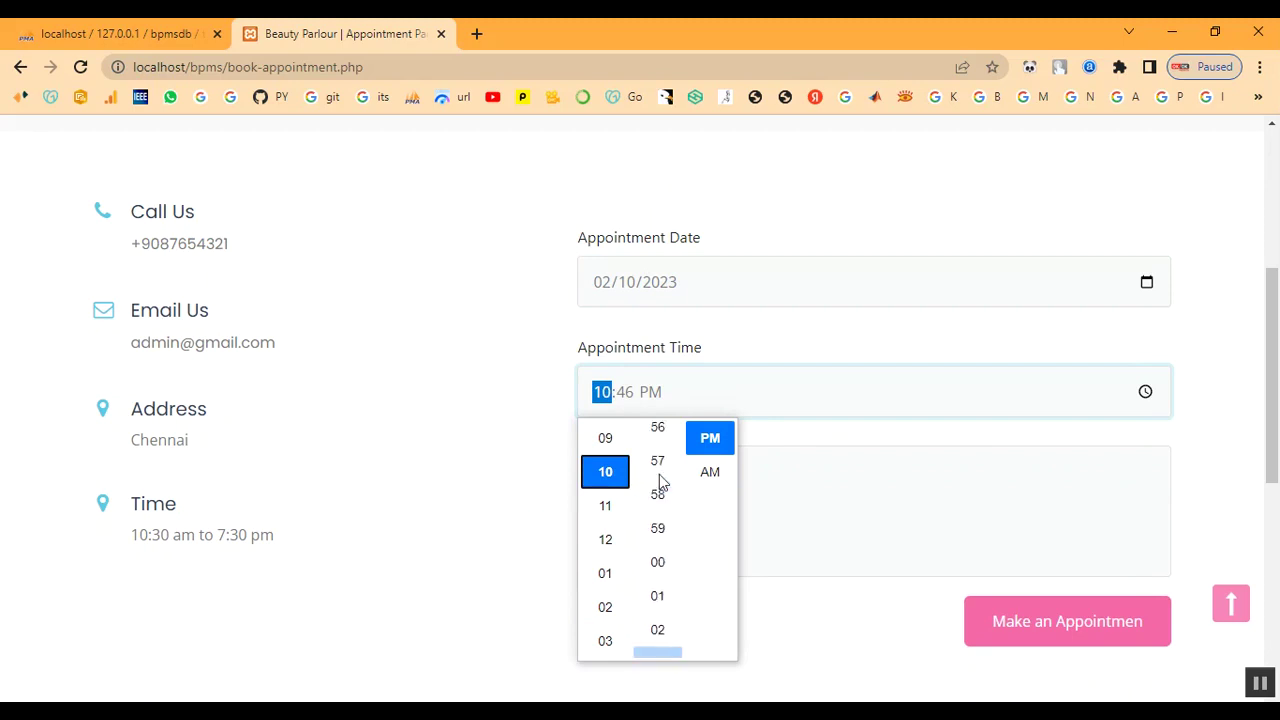
click(720, 471)
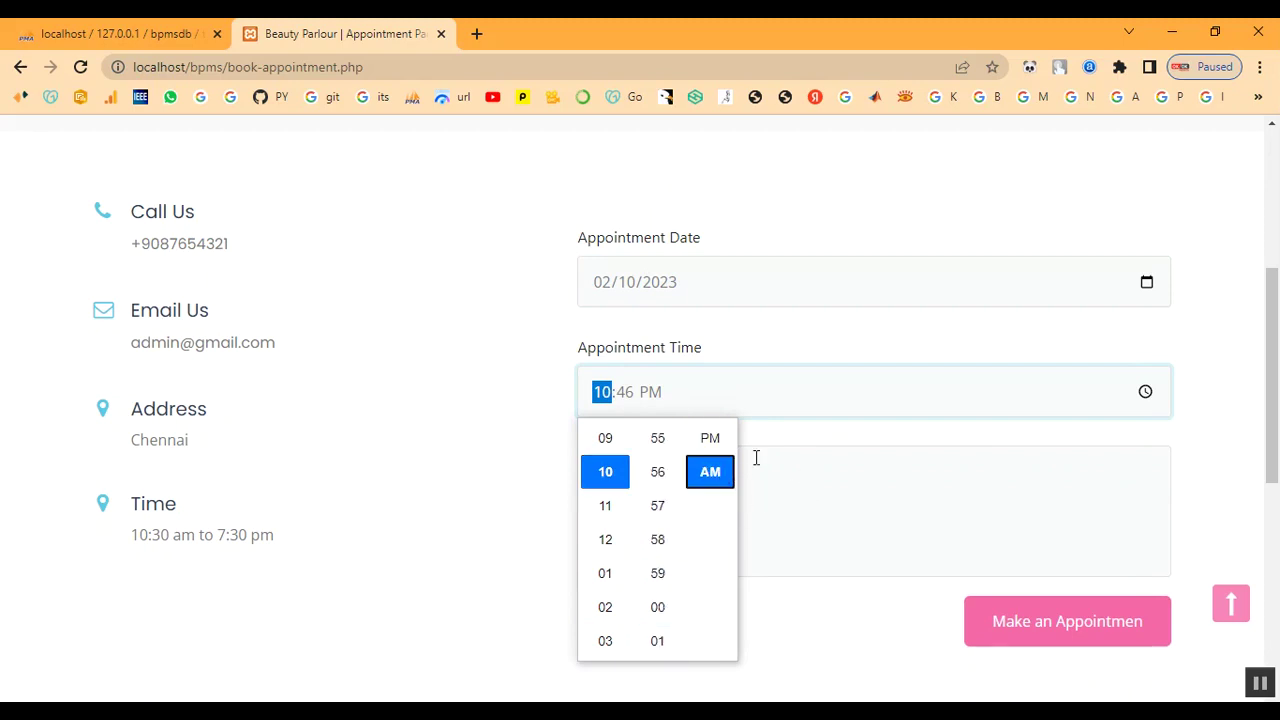
scroll(660, 570, down, 4)
scroll(665, 560, up, 2)
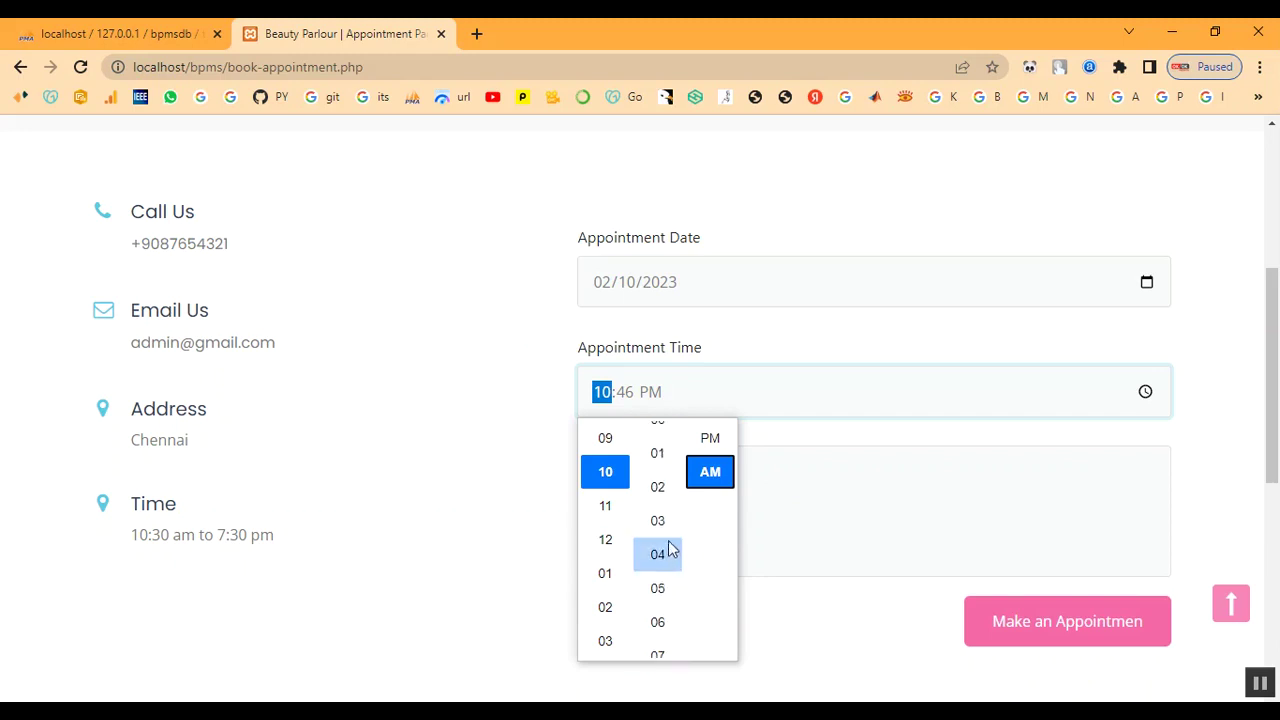
click(660, 440)
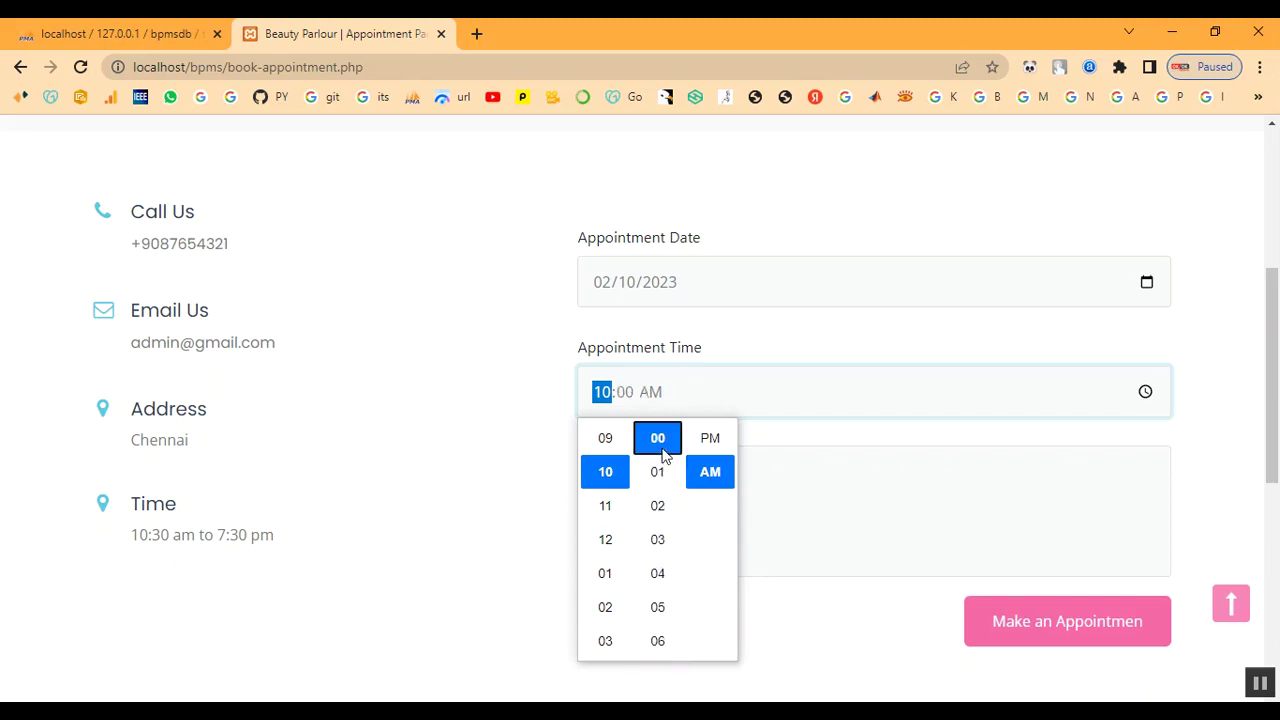
click(870, 441)
Enter 'Keratin Treatment' as the message and submit the booking
click(696, 509)
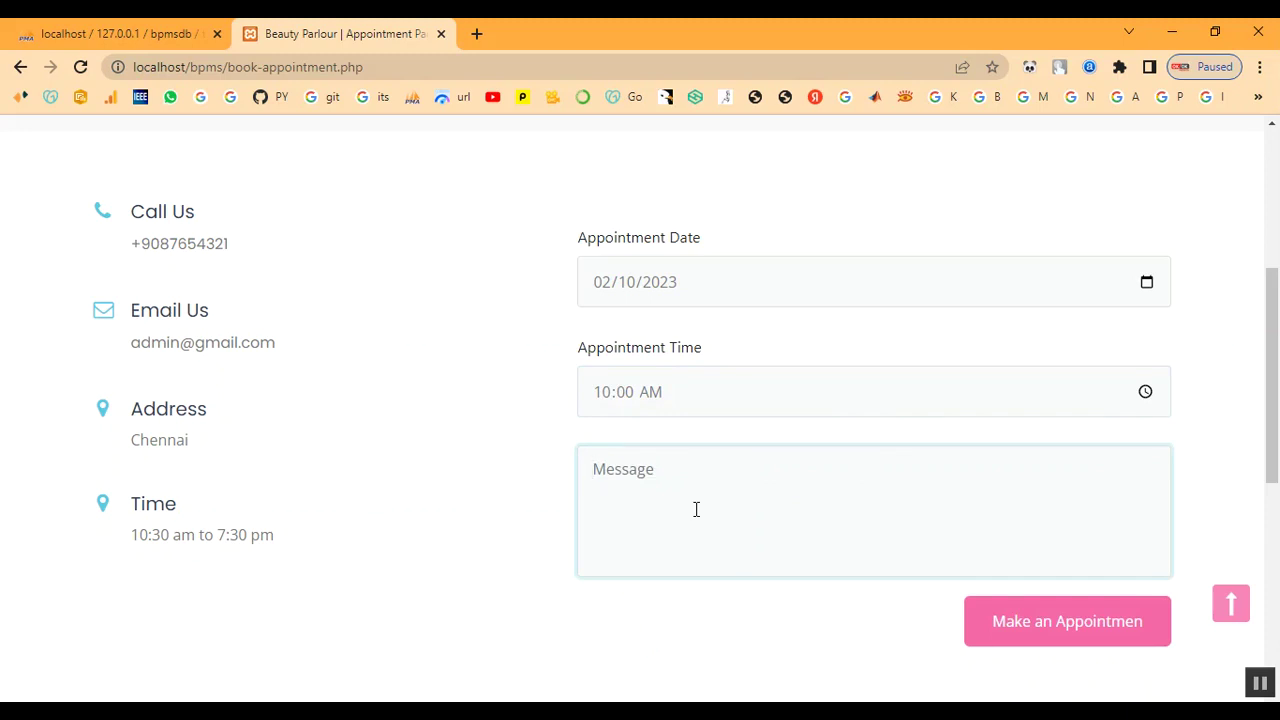
text(I)
key(BackSpace)
text(Keratin Treatment)
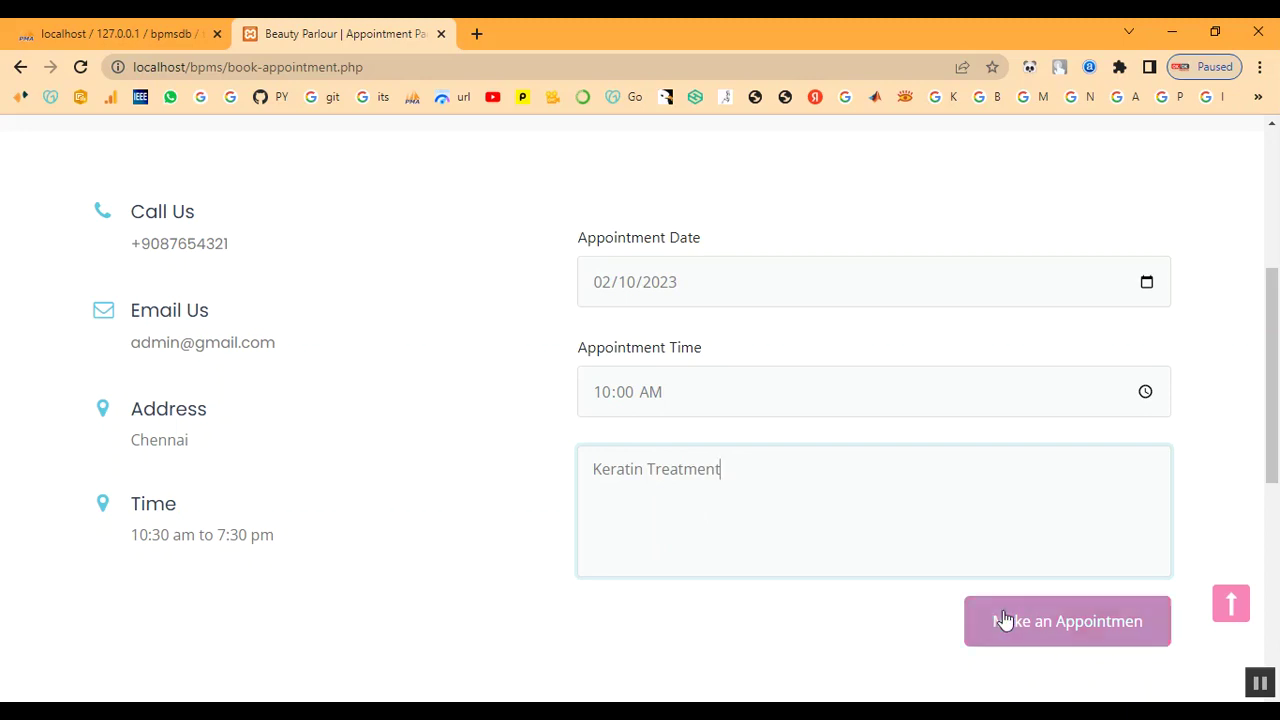
click(1005, 620)
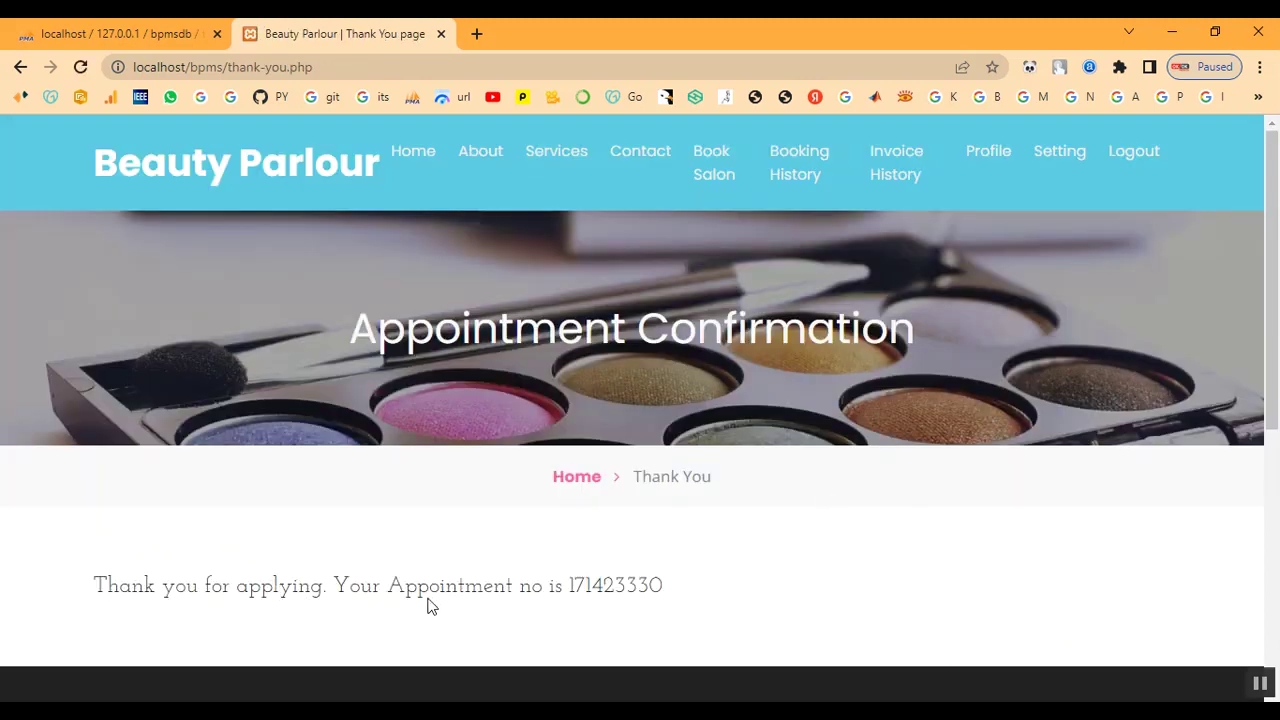
Copy the appointment number shown on the Thank You page
drag(569, 585, 662, 585)
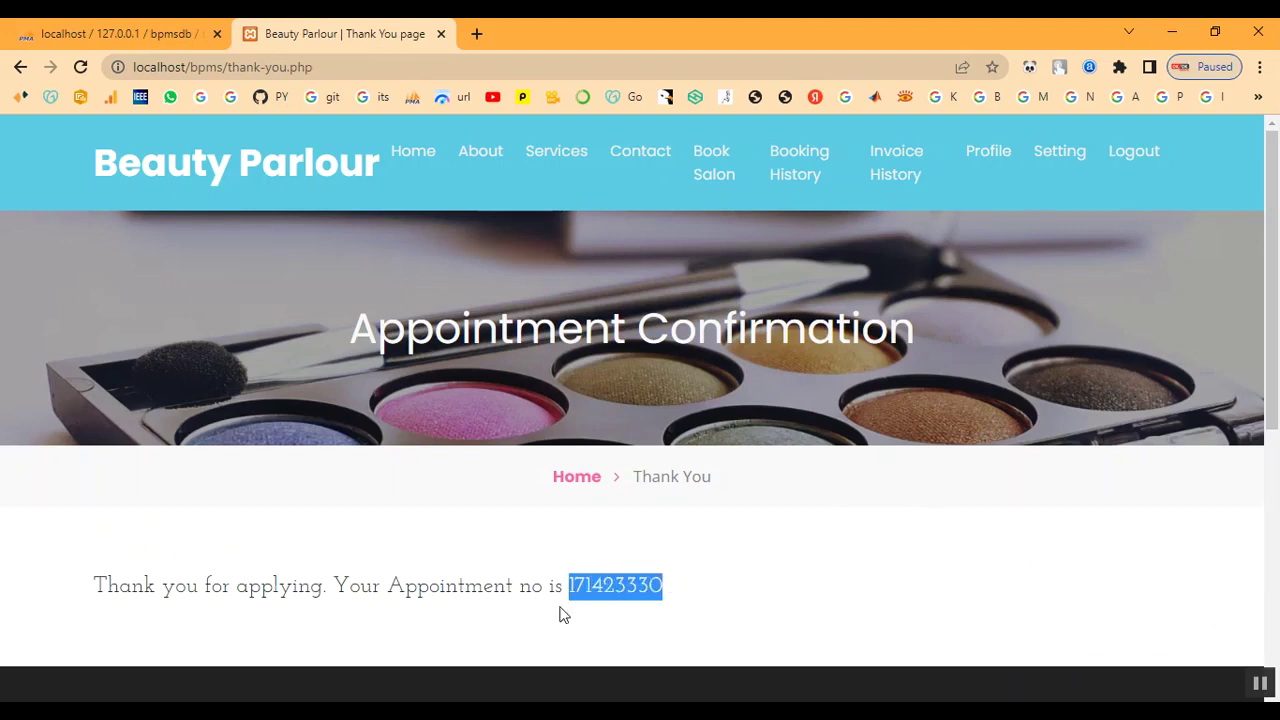
right_click(608, 592)
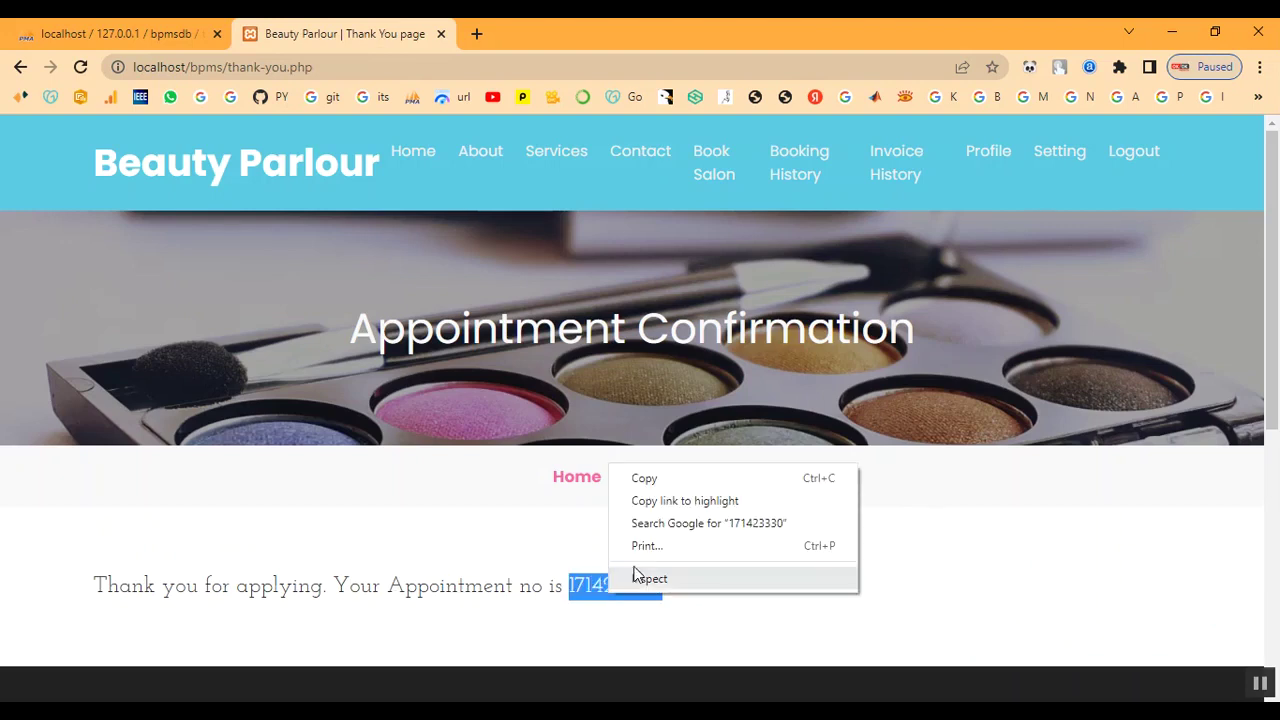
click(667, 478)
Select the confirmation sentence, clear the selection, and go to Booking History
drag(86, 594, 751, 606)
click(780, 606)
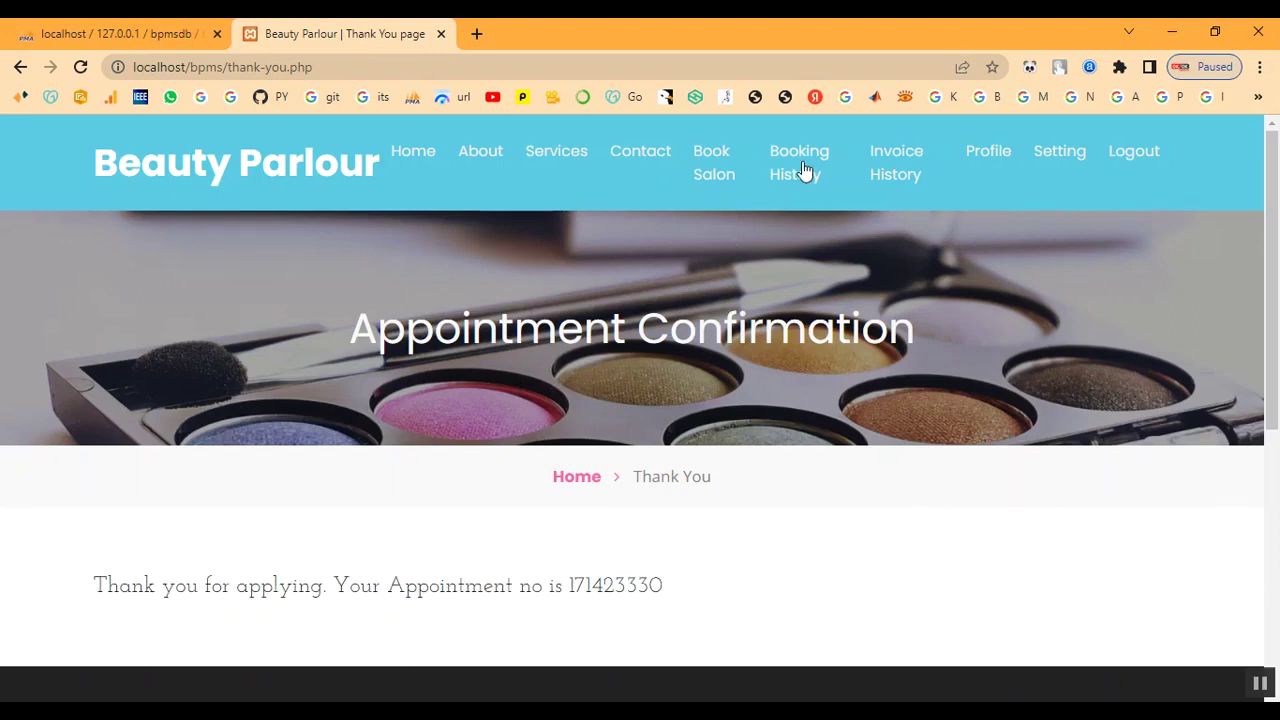
click(800, 170)
View the new appointment's details and waiting status, then return to Booking History
scroll(895, 537, down, 1)
scroll(892, 537, down, 1)
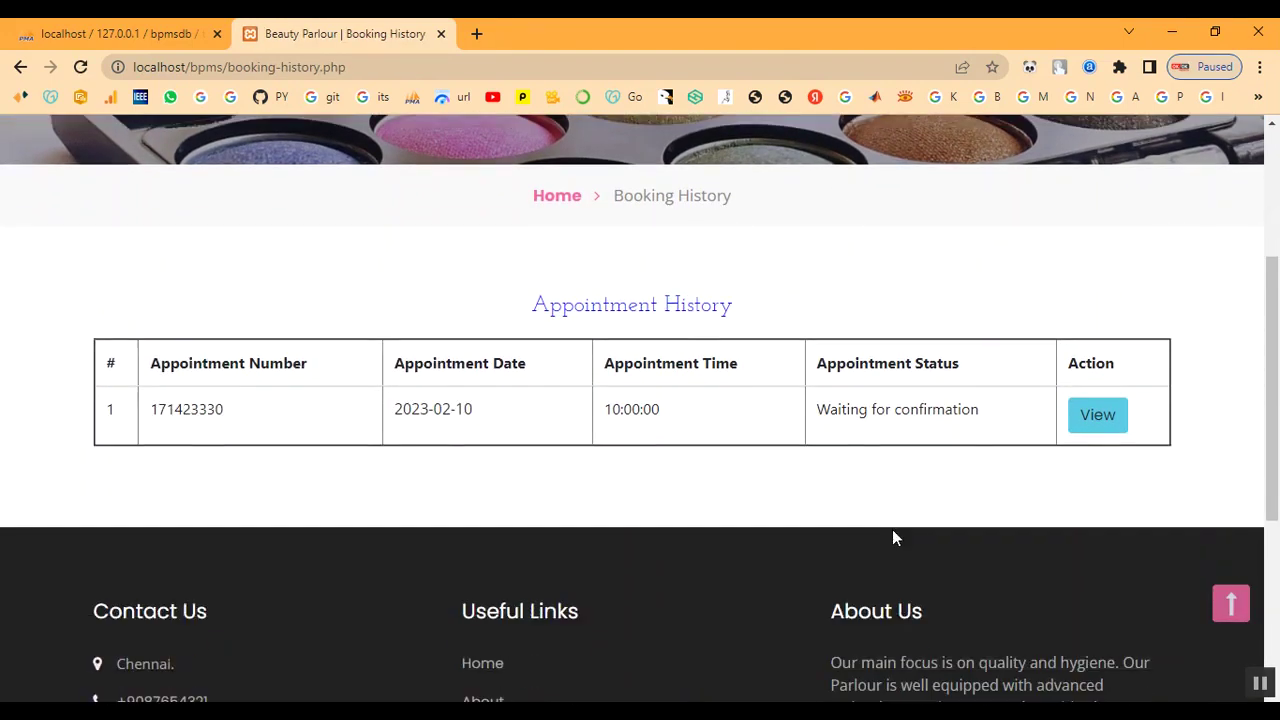
click(1110, 420)
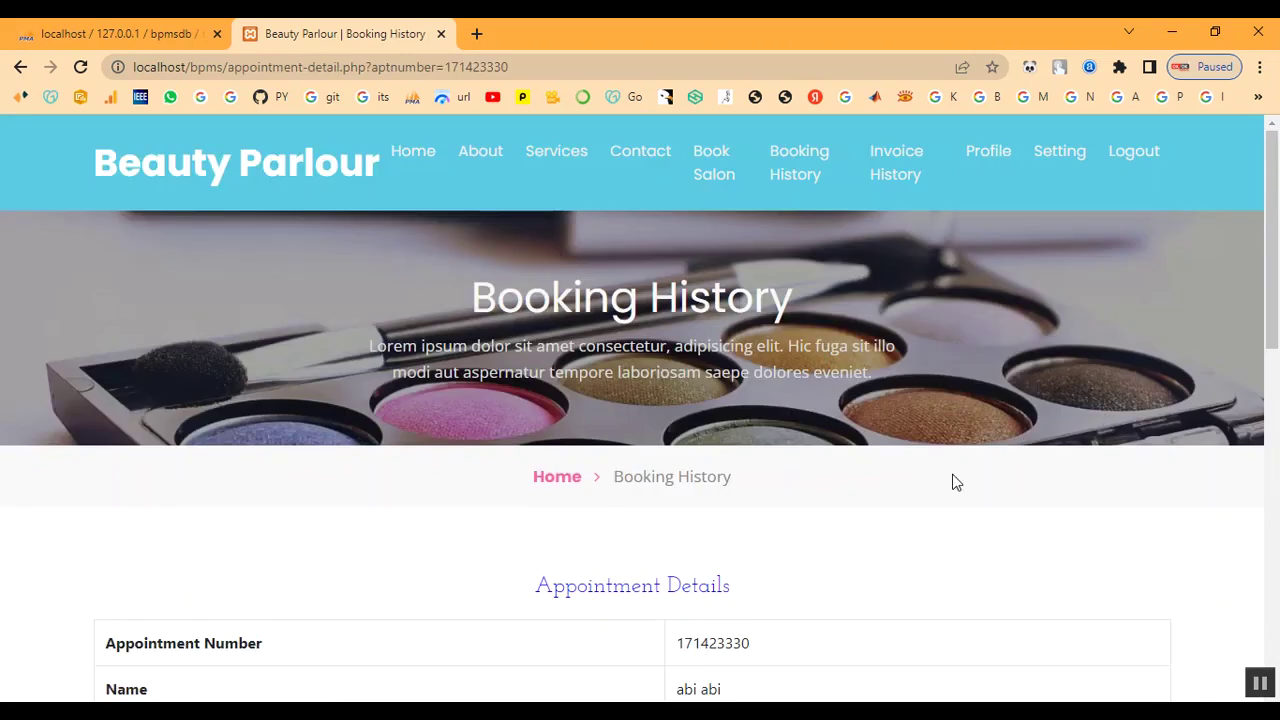
scroll(1026, 446, down, 4)
drag(677, 590, 886, 608)
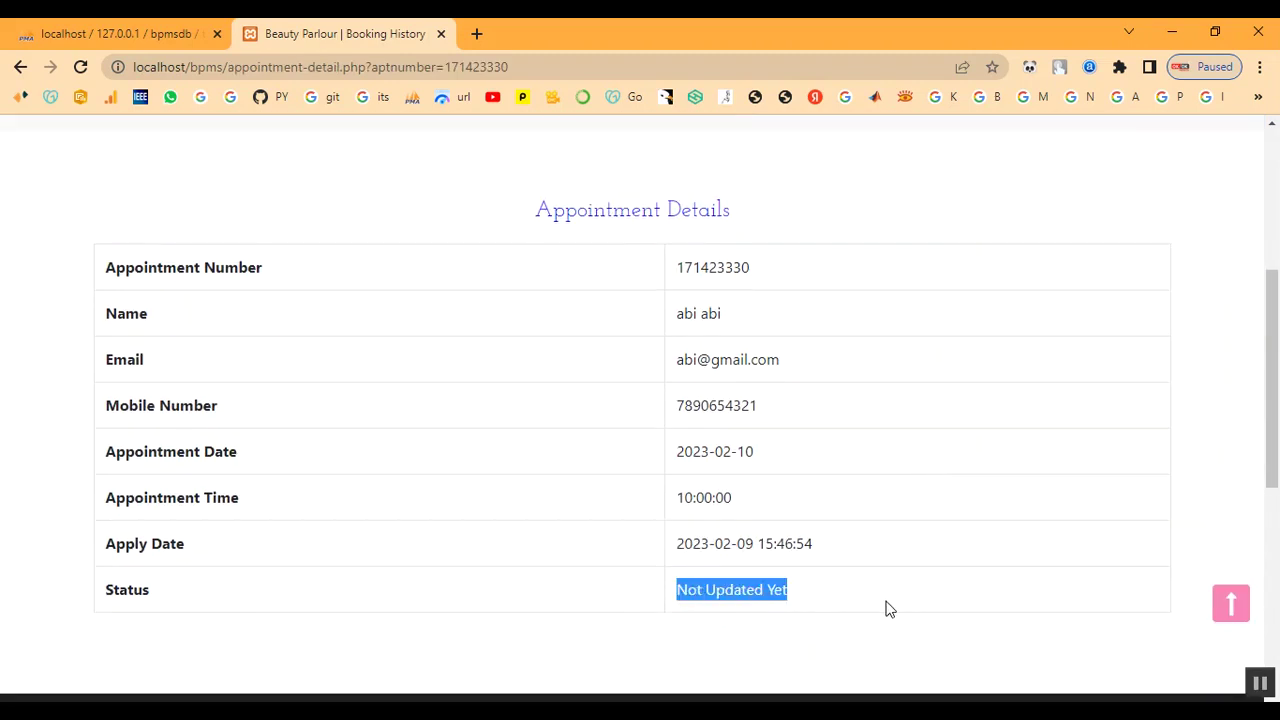
scroll(886, 608, up, 4)
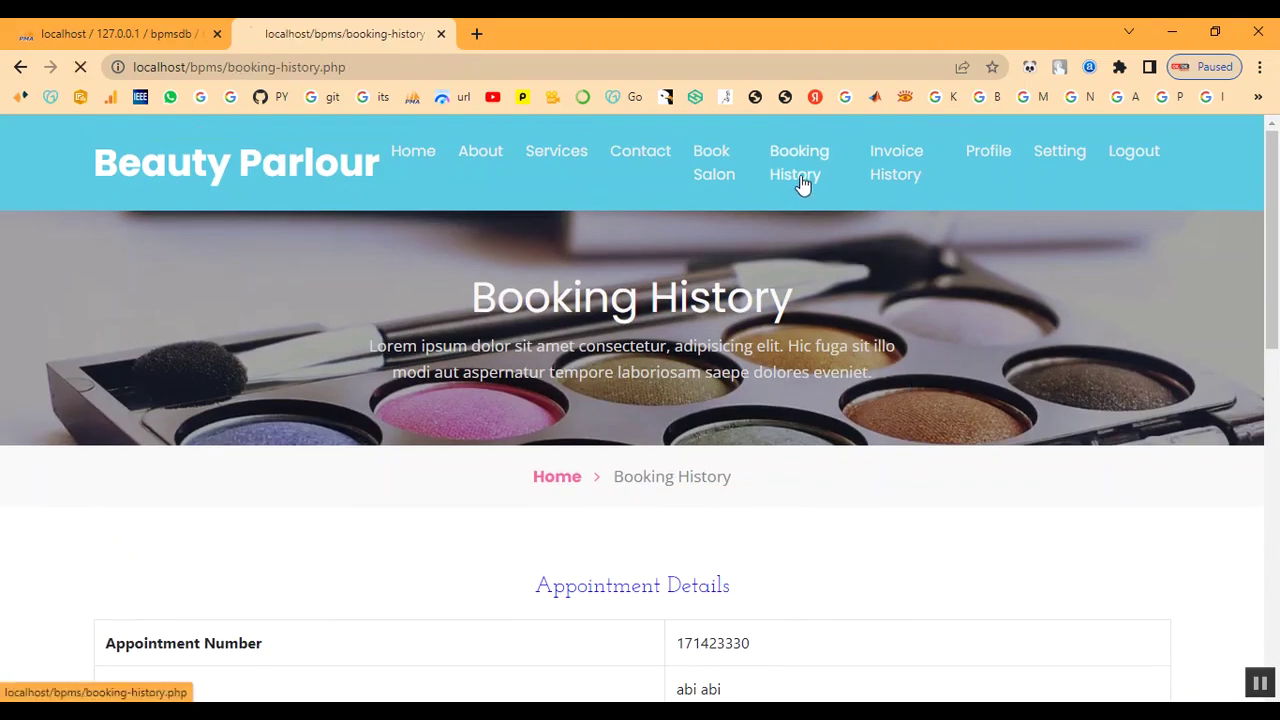
click(801, 186)
Browse the customer's Invoice History and Profile pages
click(914, 168)
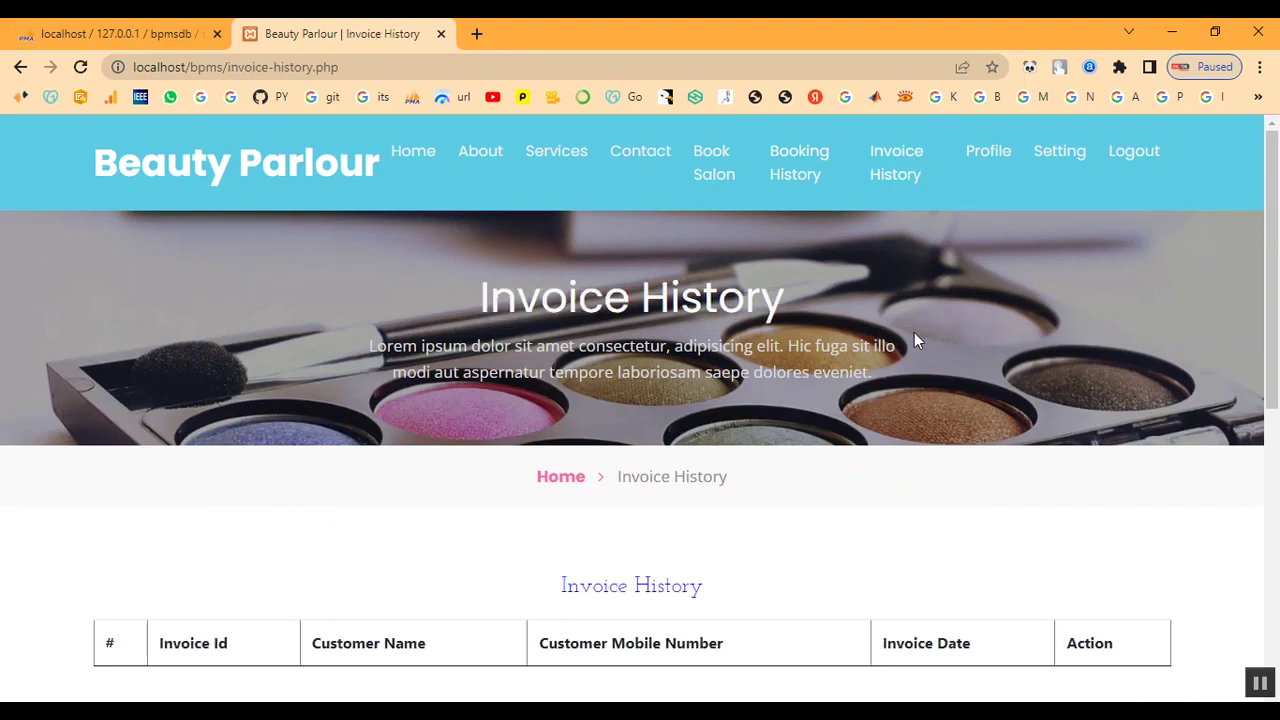
scroll(914, 340, down, 3)
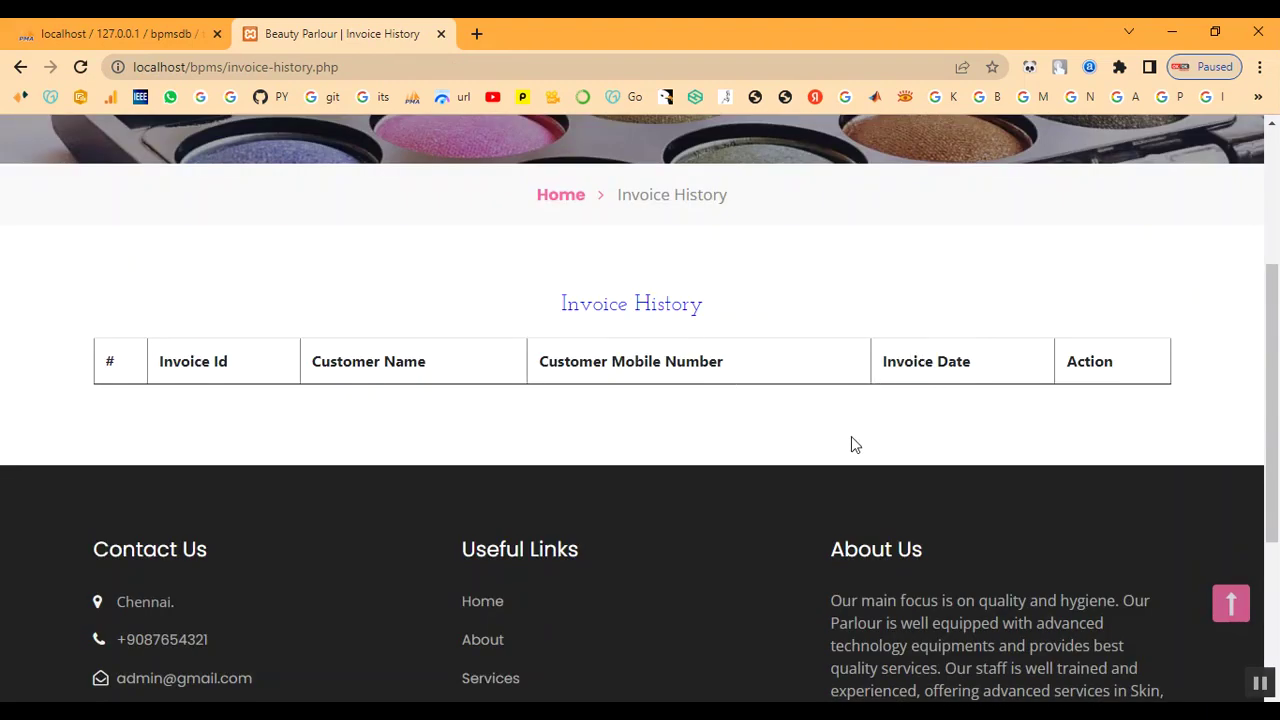
scroll(851, 443, up, 3)
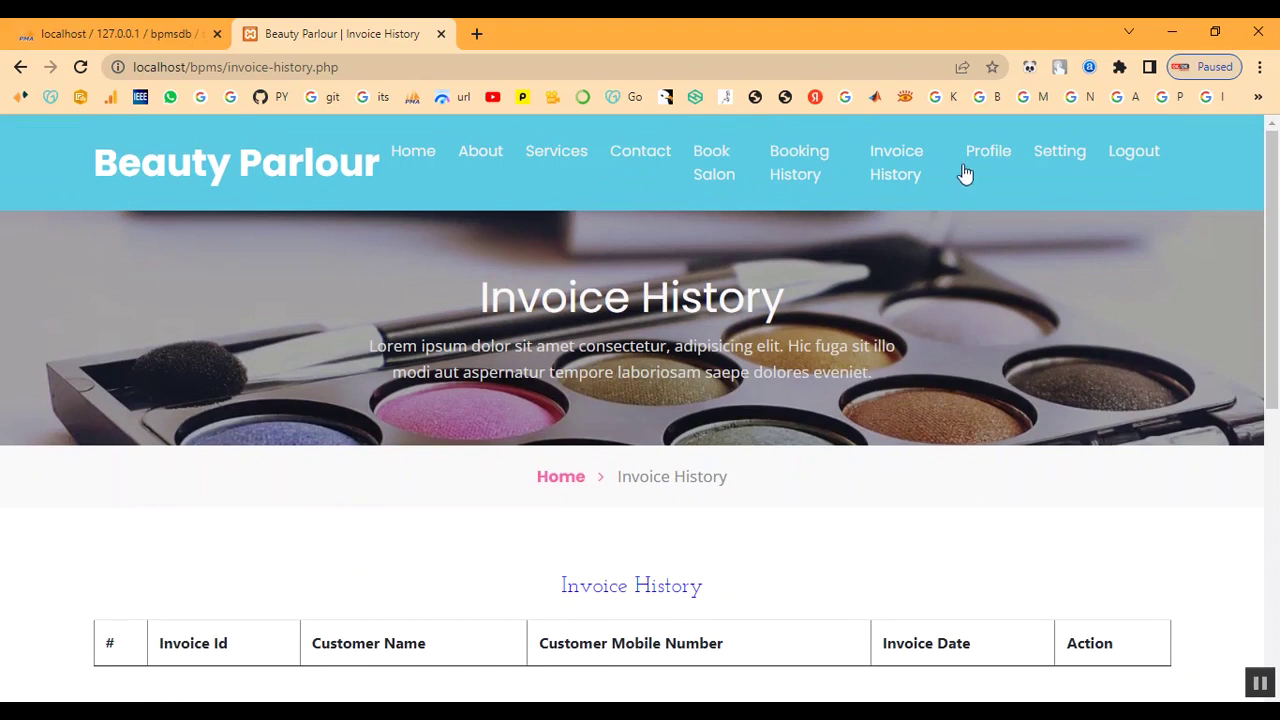
click(978, 152)
scroll(900, 400, down, 4)
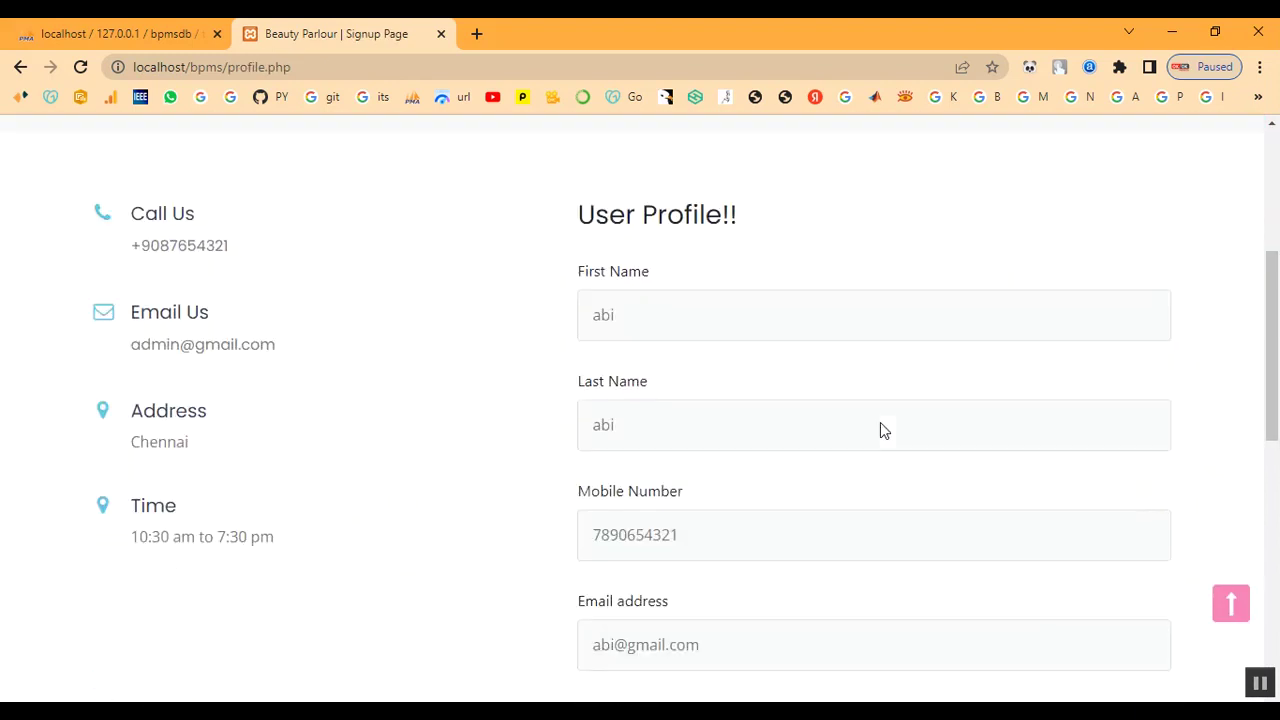
scroll(880, 425, down, 5)
scroll(866, 437, up, 4)
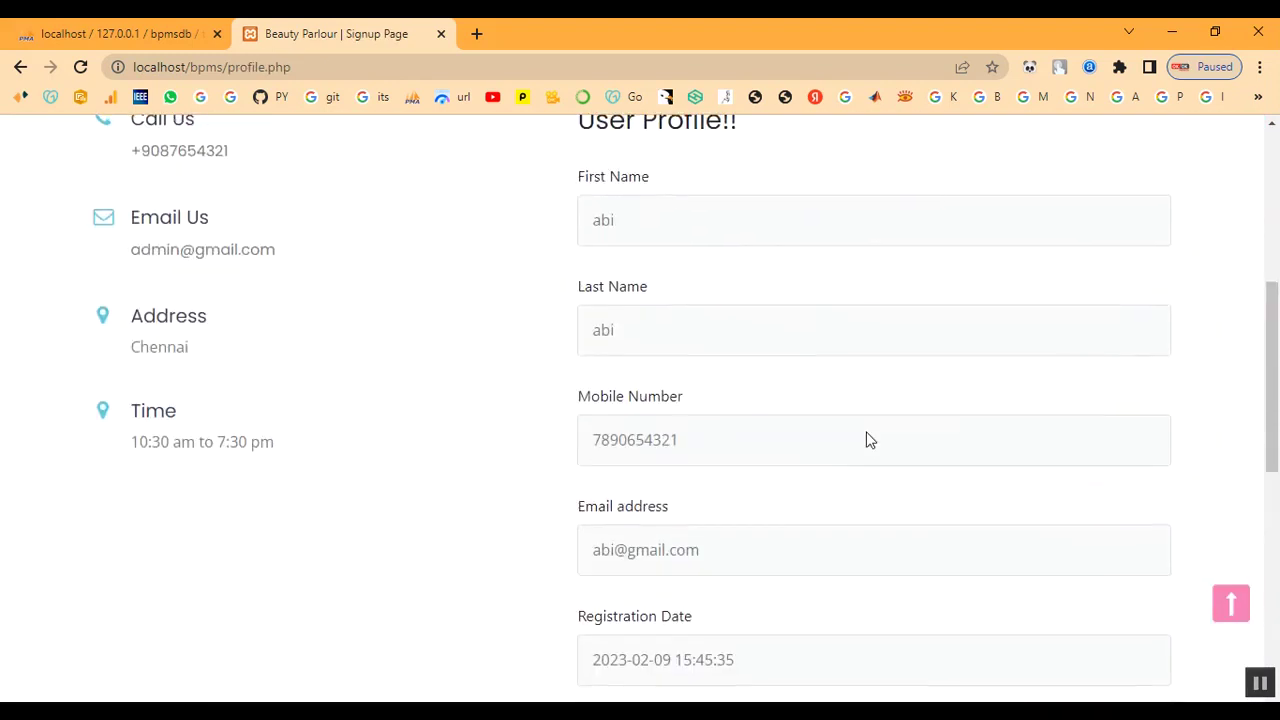
scroll(868, 440, up, 5)
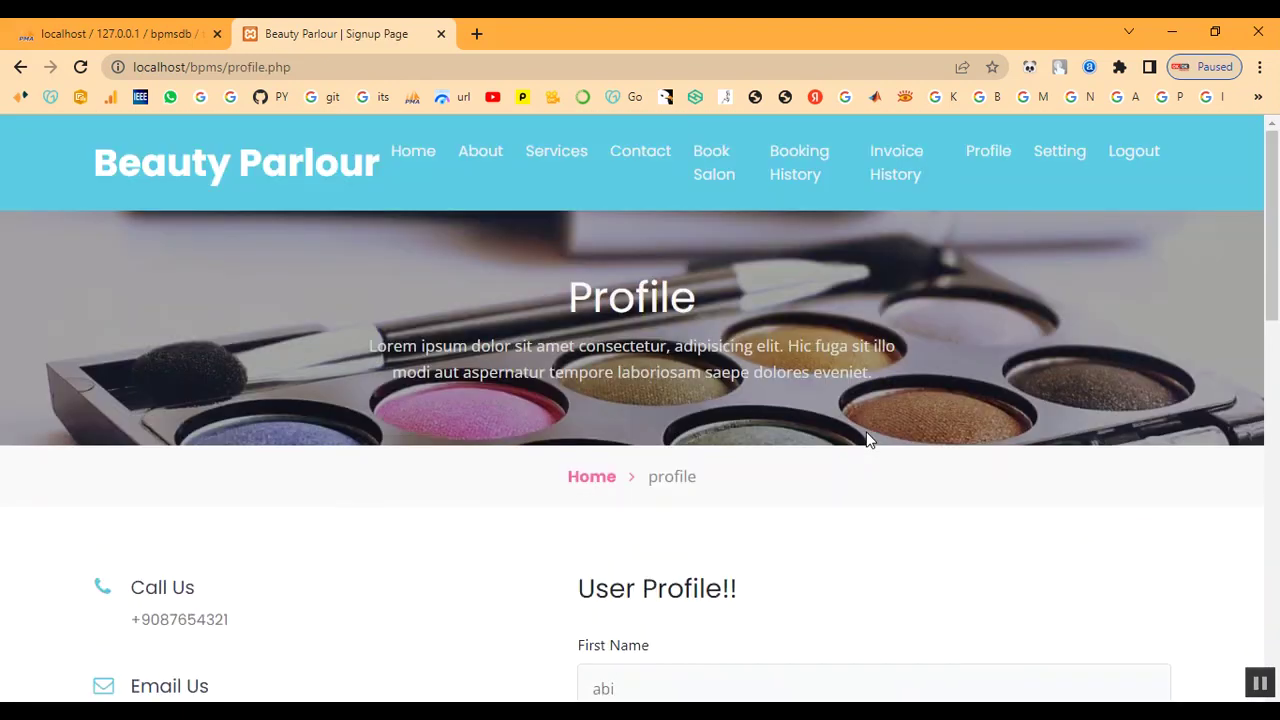
Check the password Setting page, then log the customer out
click(1058, 153)
scroll(997, 340, down, 4)
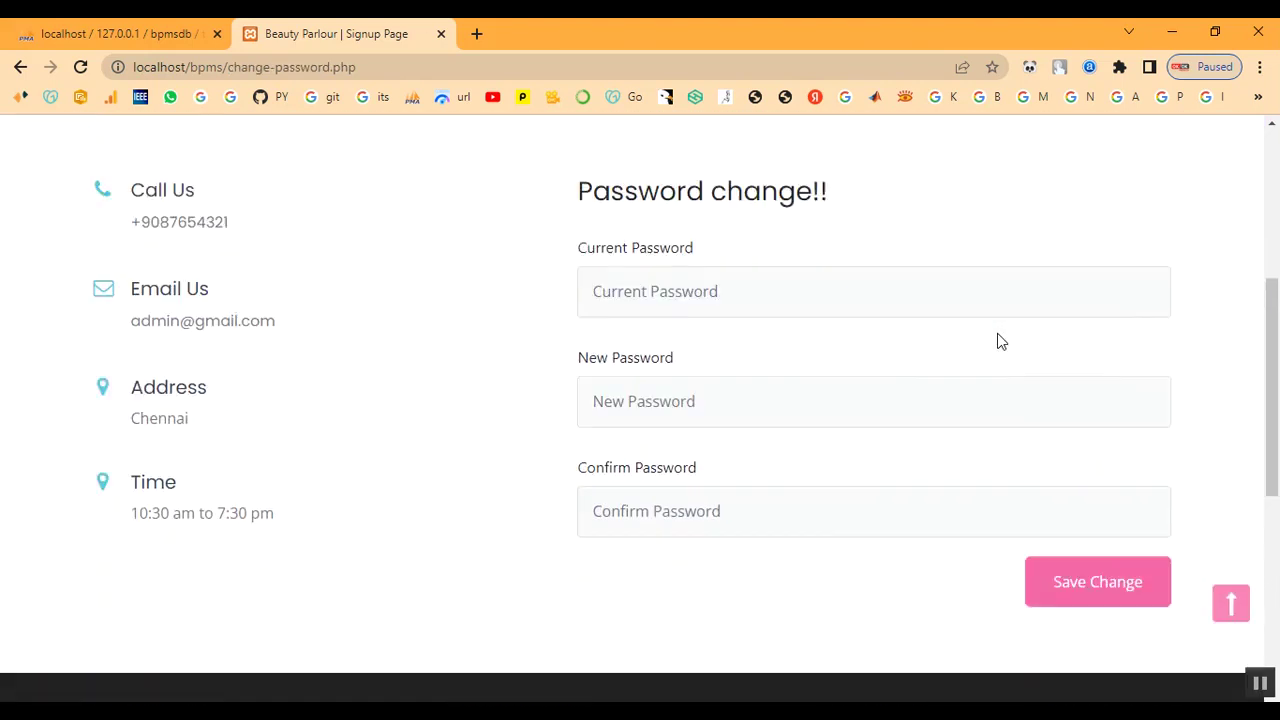
scroll(997, 340, up, 4)
click(1148, 155)
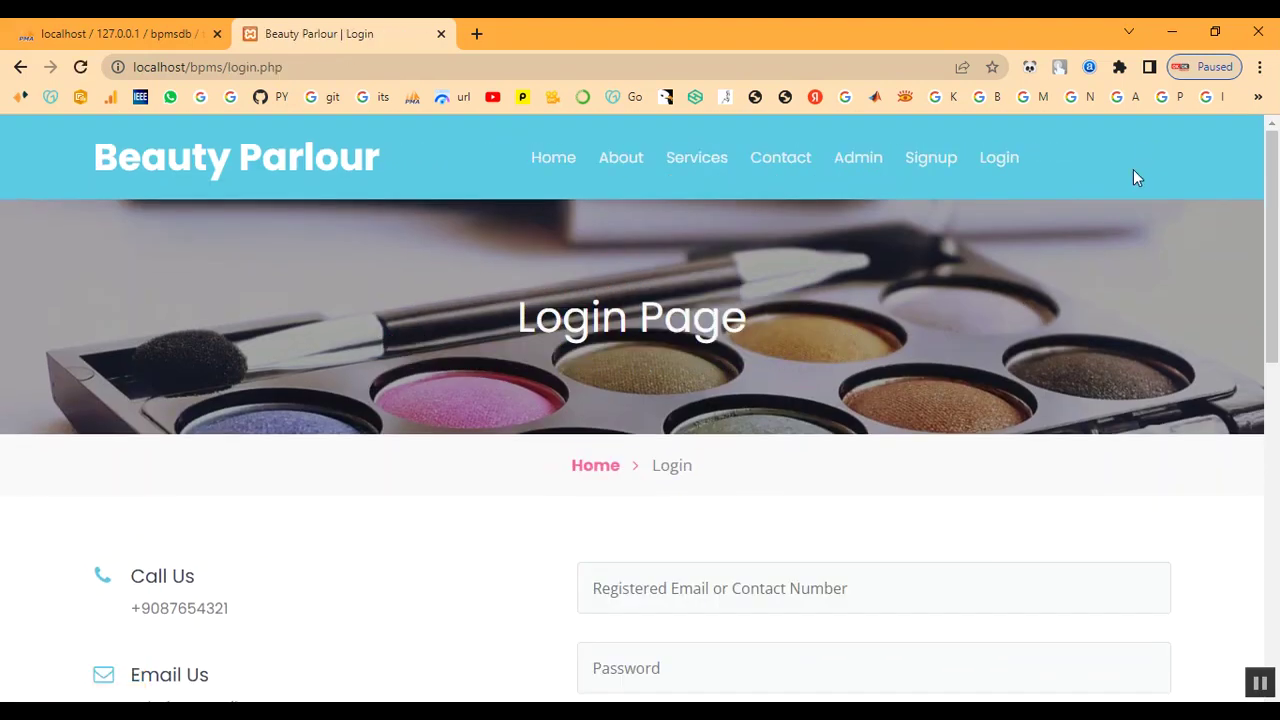
From Home, go to the Admin sign-in and log in with the admin username and password
click(590, 468)
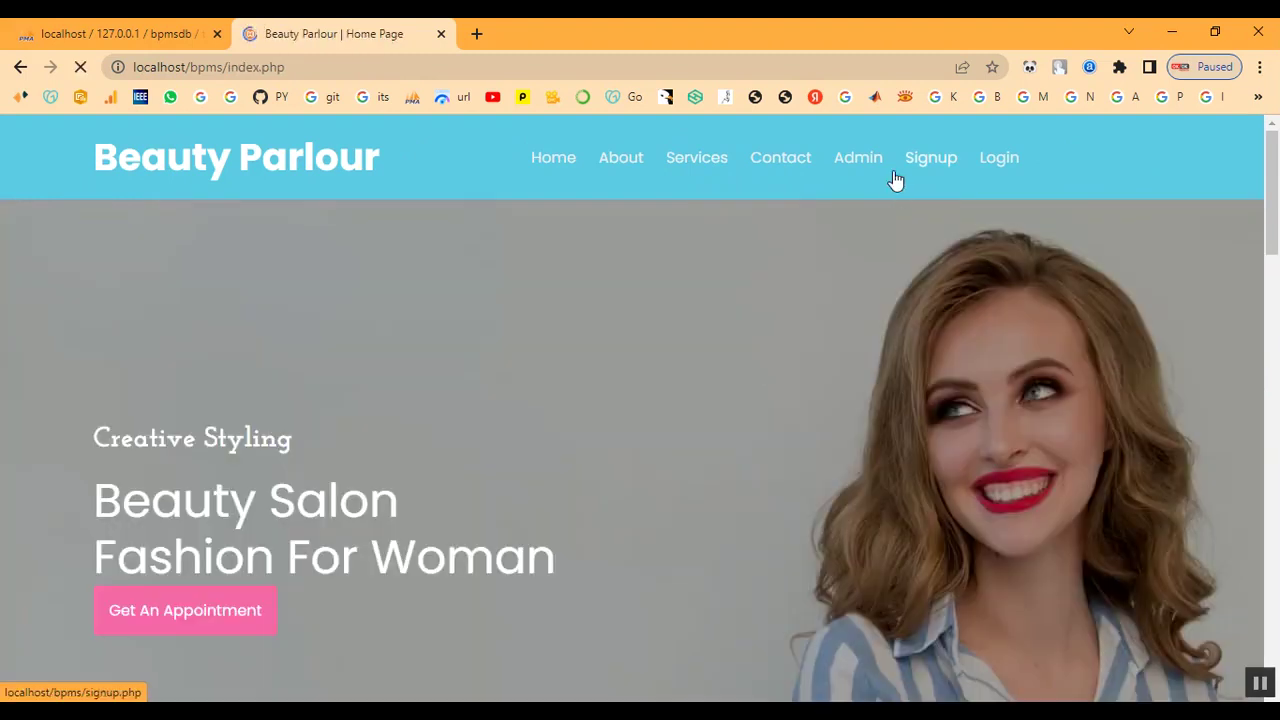
click(857, 160)
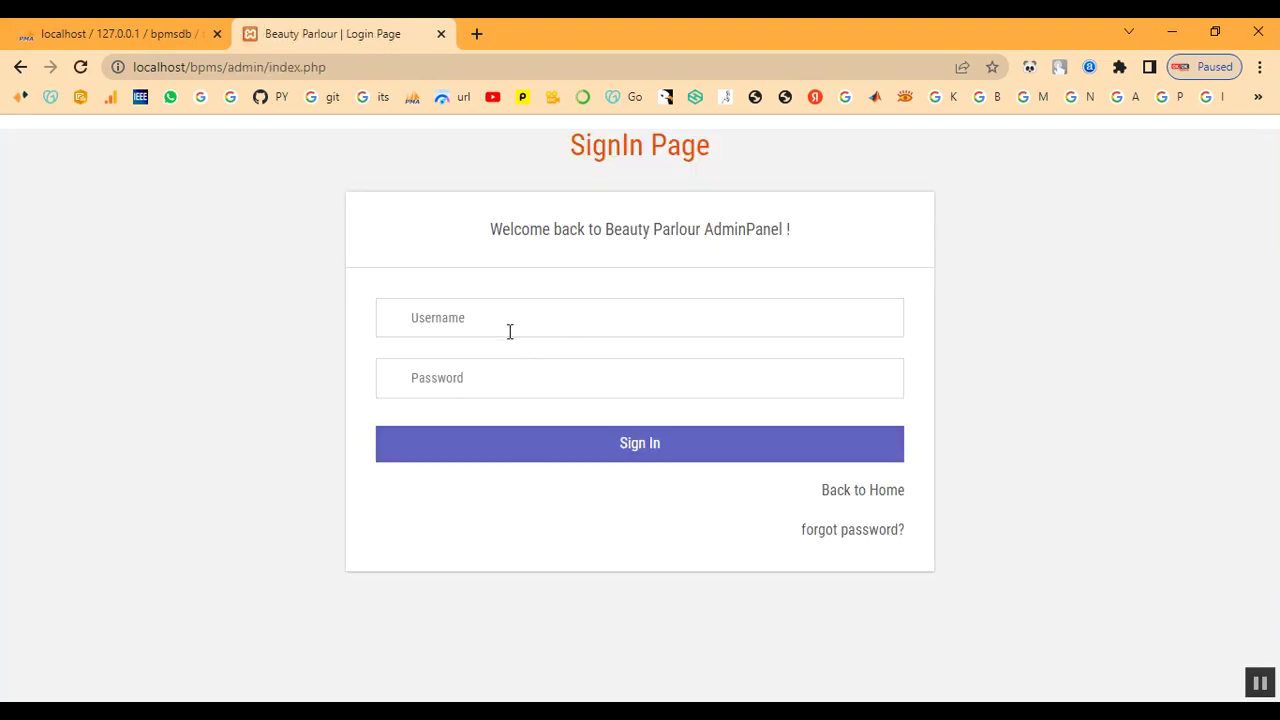
click(509, 329)
text(admin)
key(Tab)
text(Te)
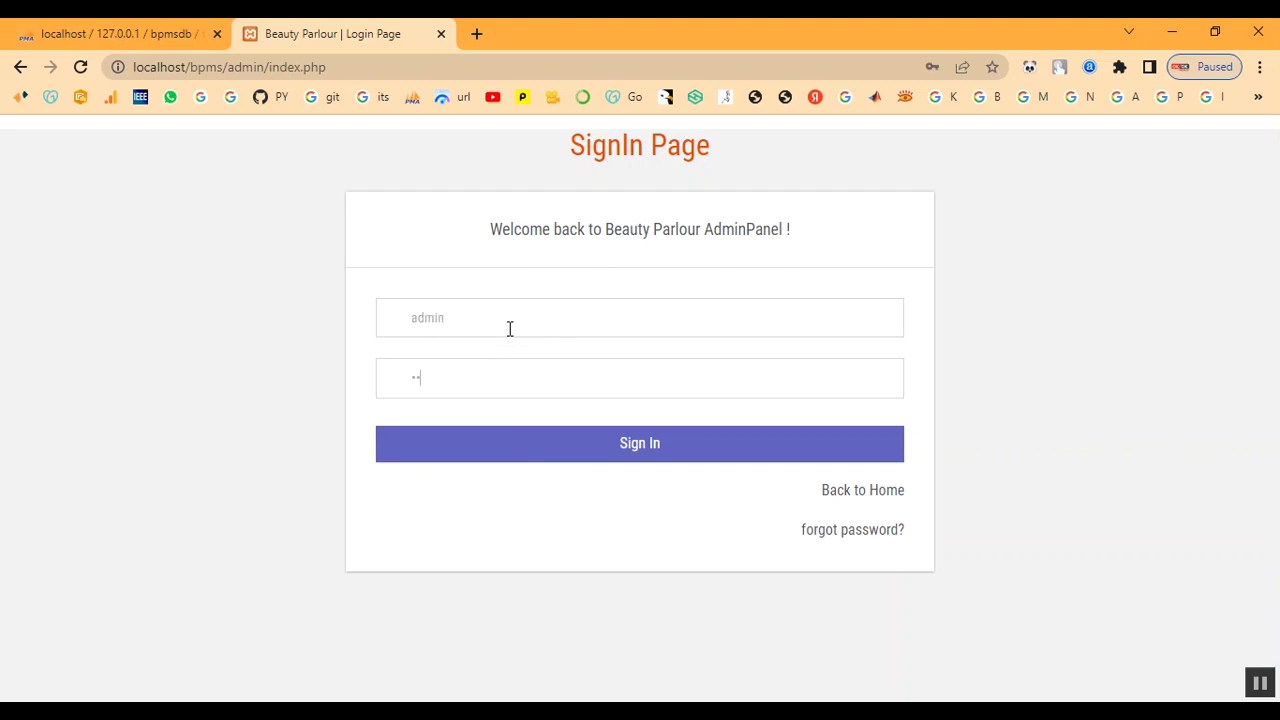
click(526, 441)
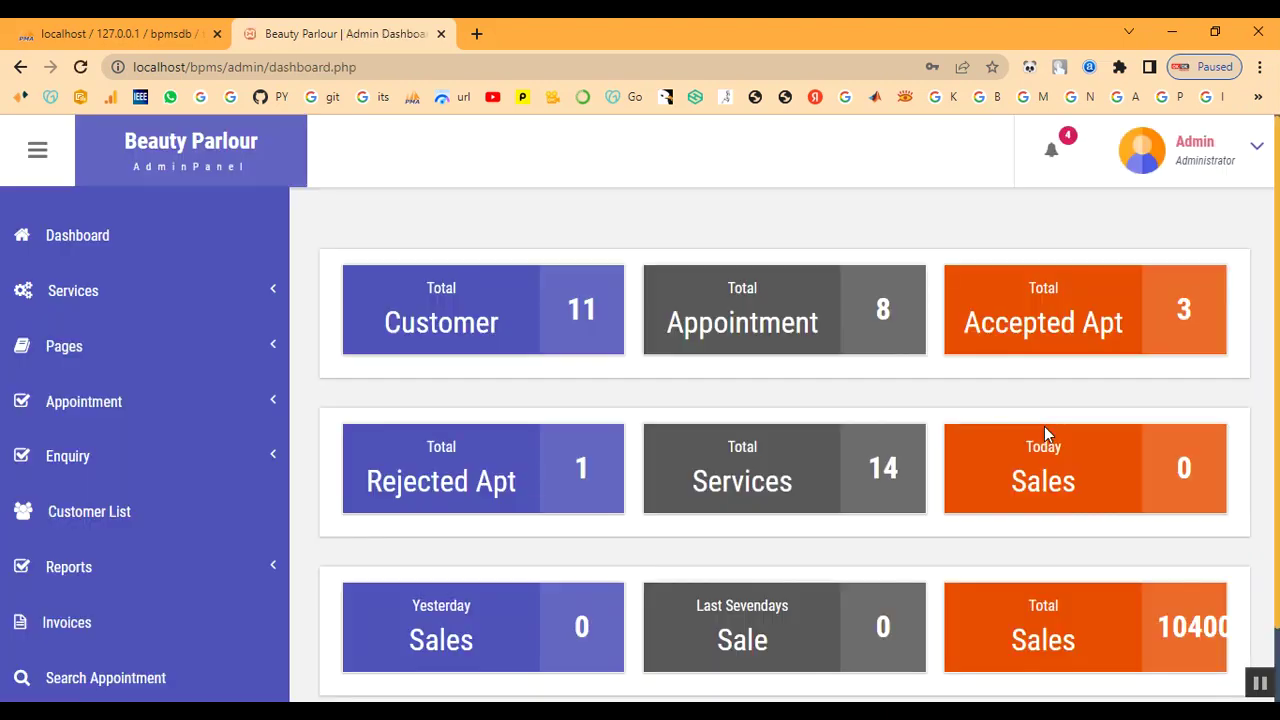
click(100, 405)
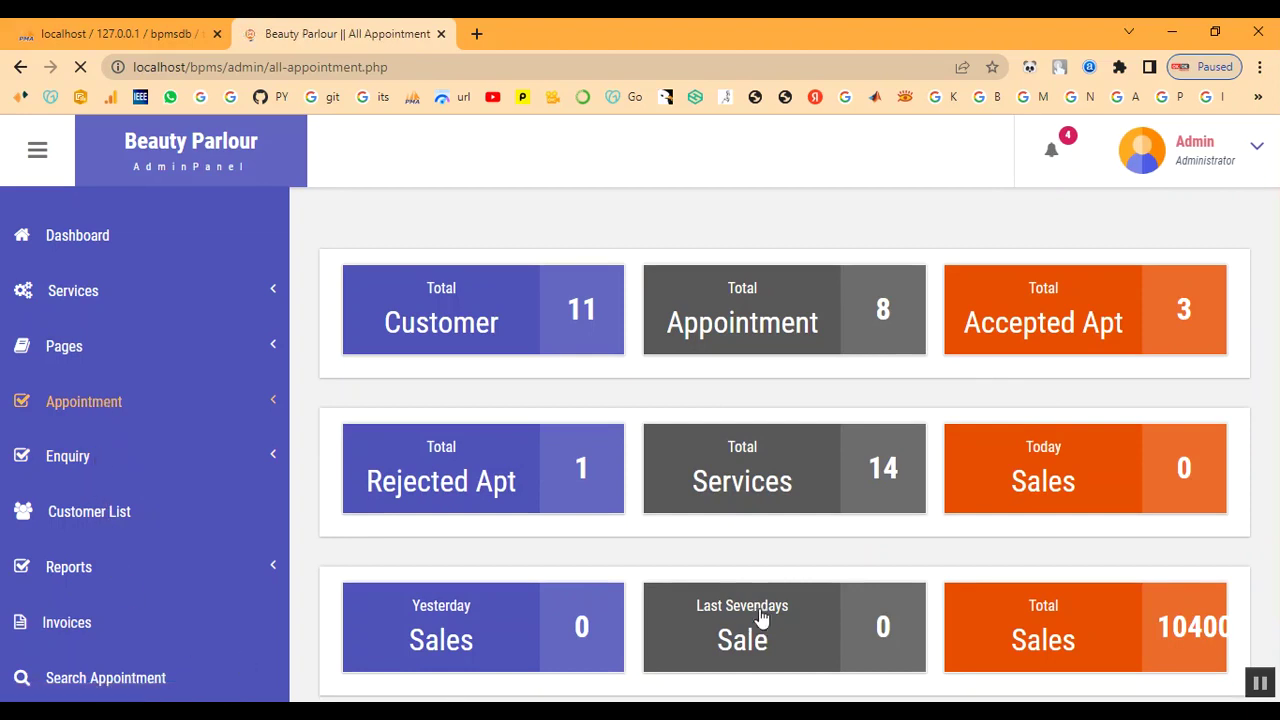
scroll(634, 535, down, 3)
scroll(634, 535, down, 3)
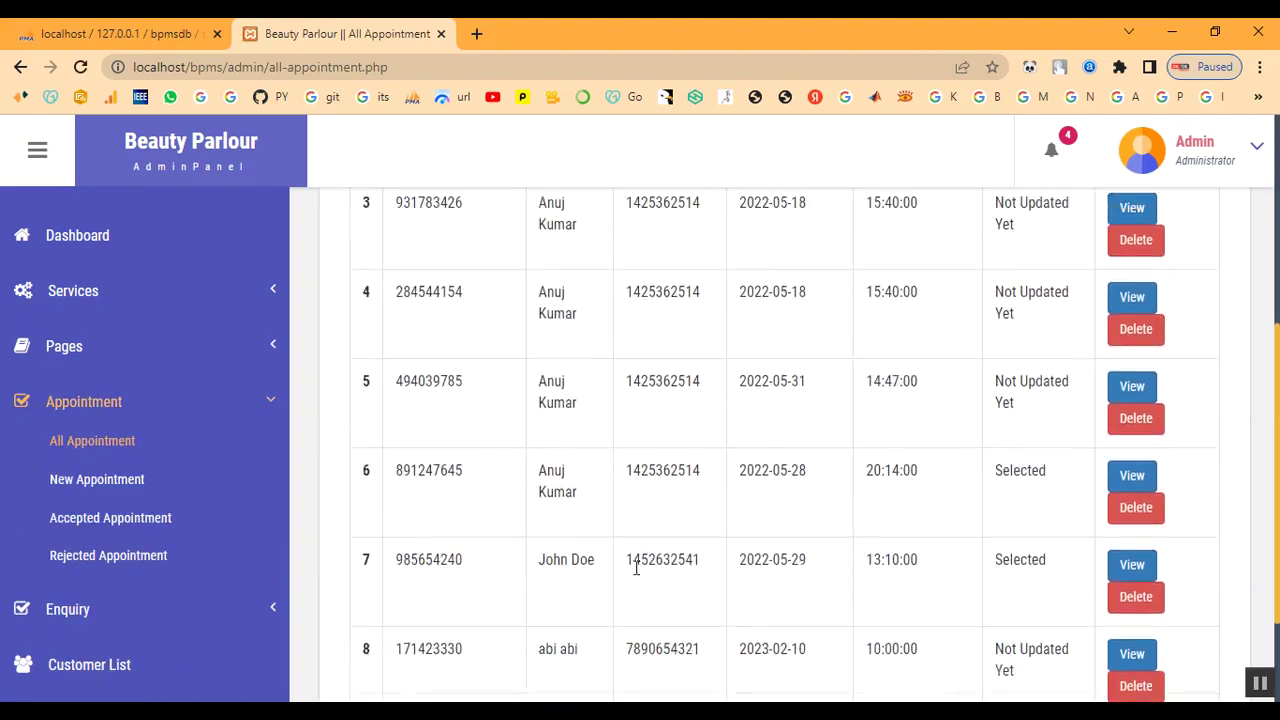
drag(537, 518, 1031, 551)
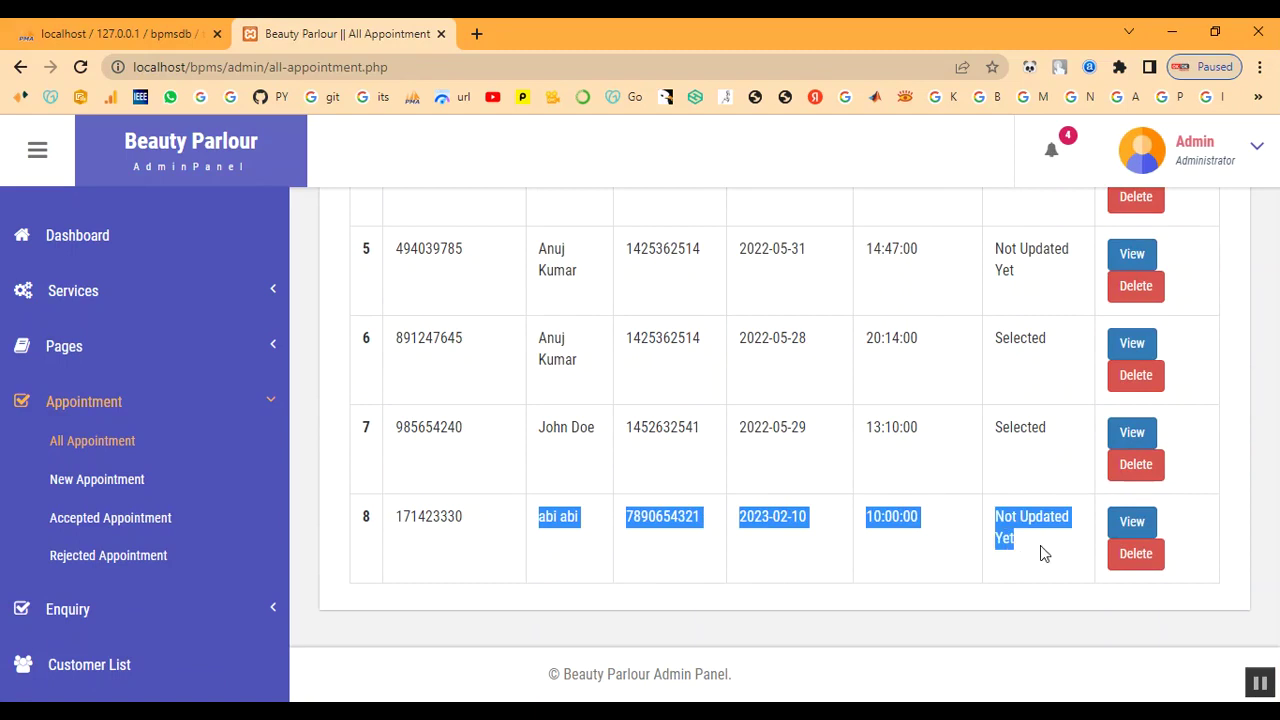
click(1043, 563)
click(1133, 522)
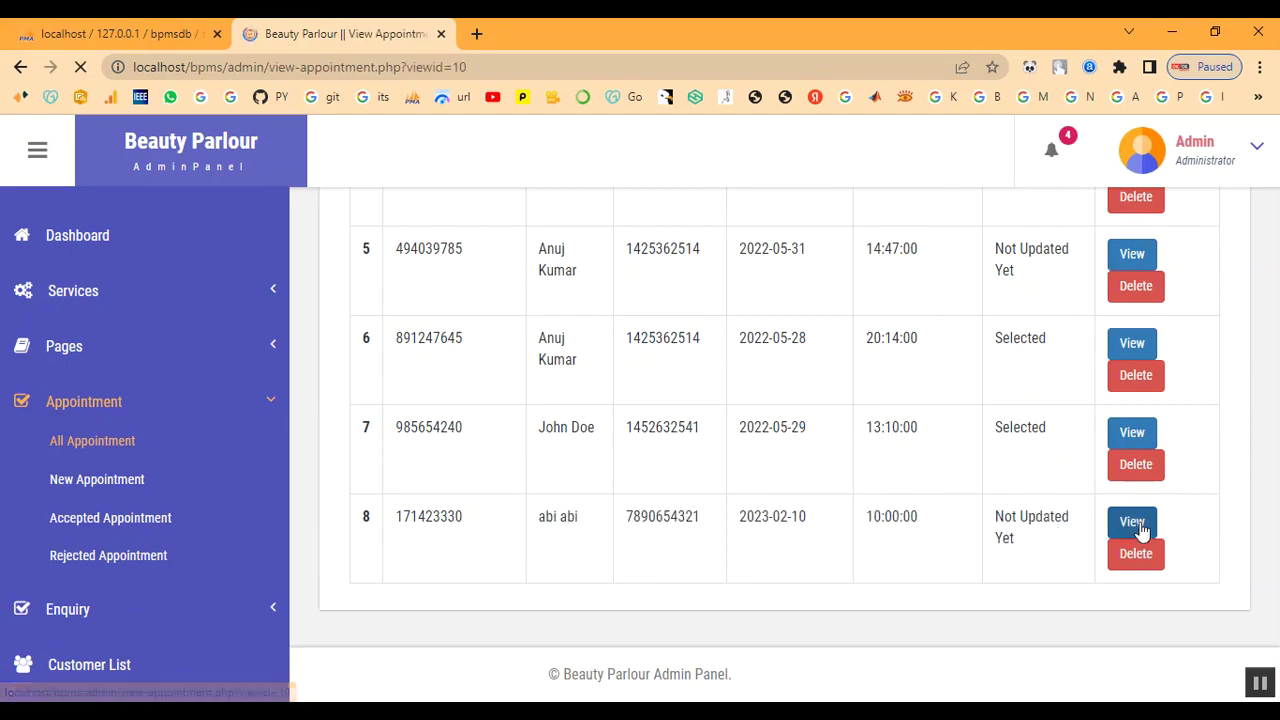